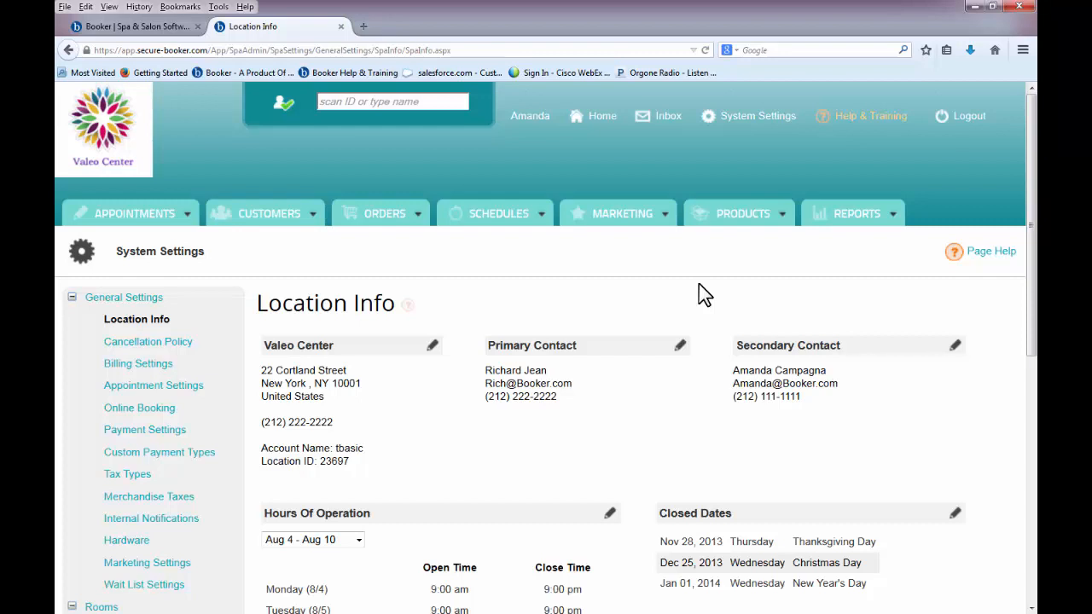
- Open the General Settings page and scroll through its options
click(160, 310)
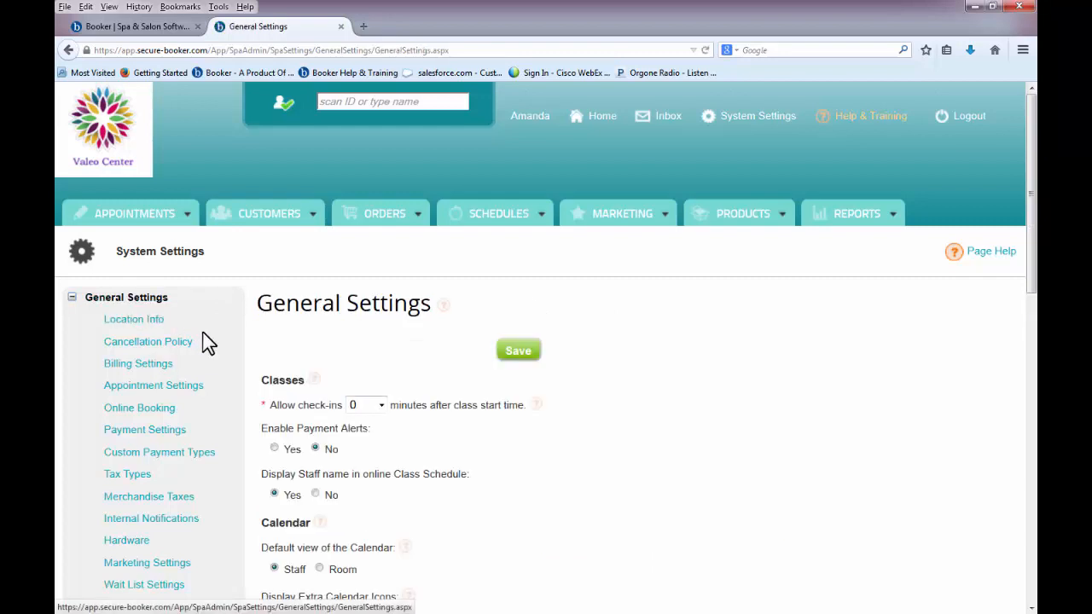
scroll(604, 446, down, 5)
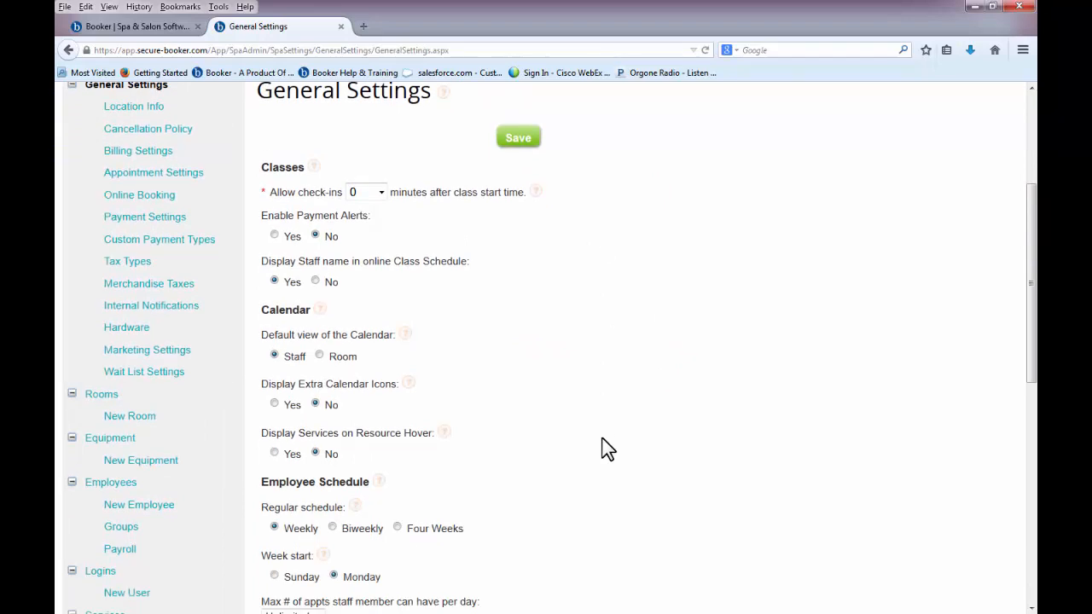
scroll(604, 446, down, 3)
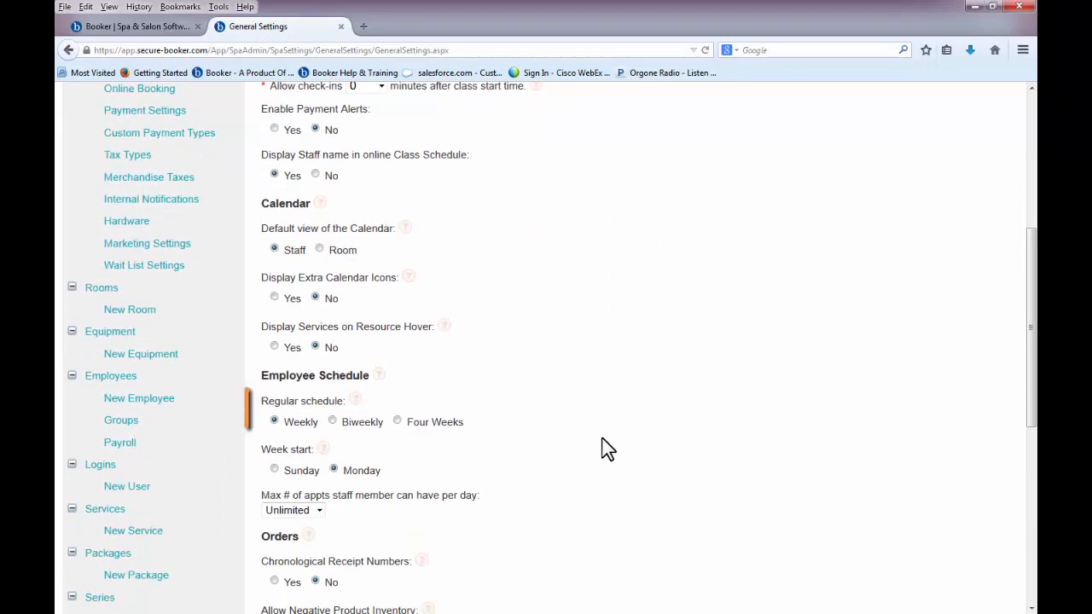
scroll(606, 448, down, 5)
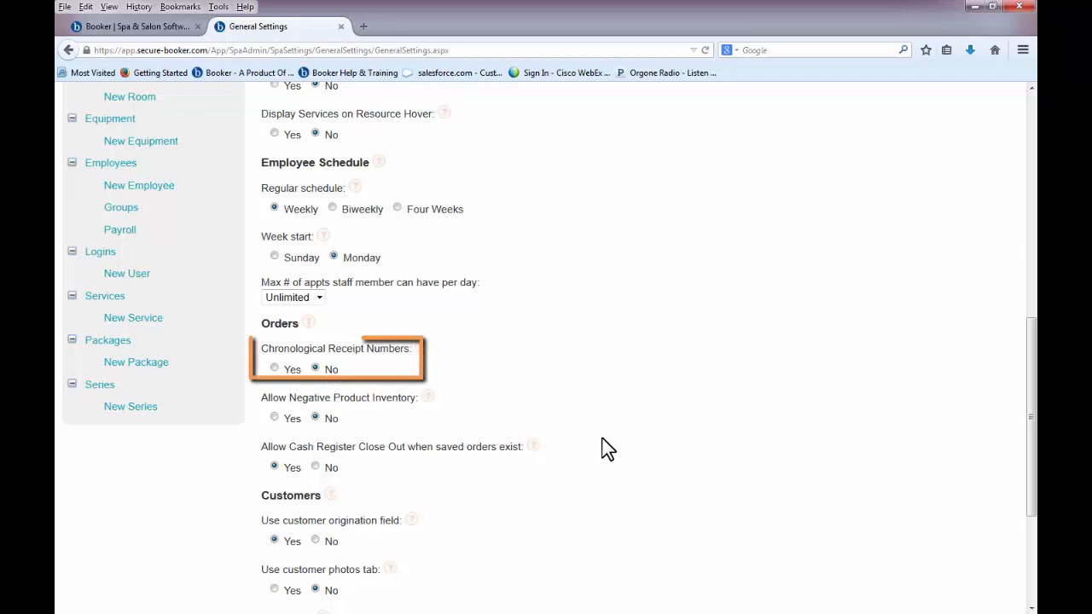
scroll(608, 450, down, 5)
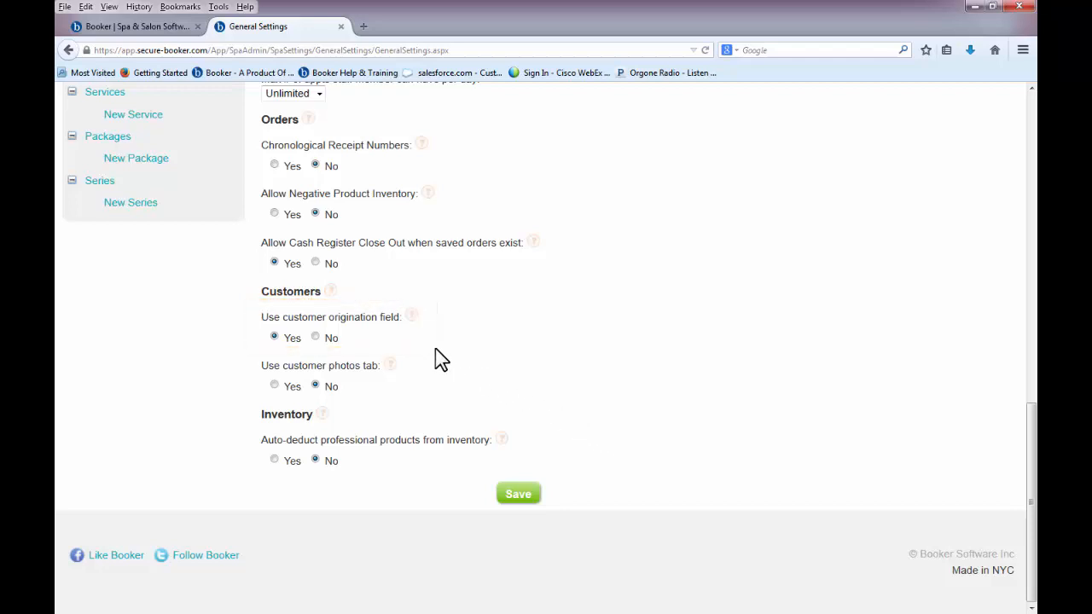
- Read the customer origination help tip, then go to Tax Types
click(412, 317)
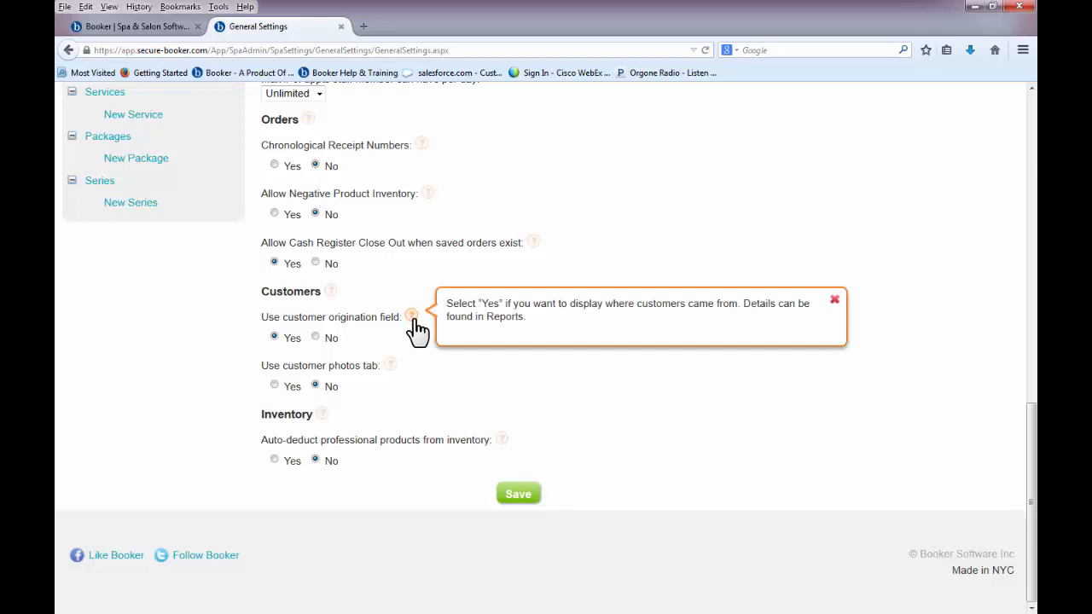
click(413, 319)
scroll(416, 333, up, 10)
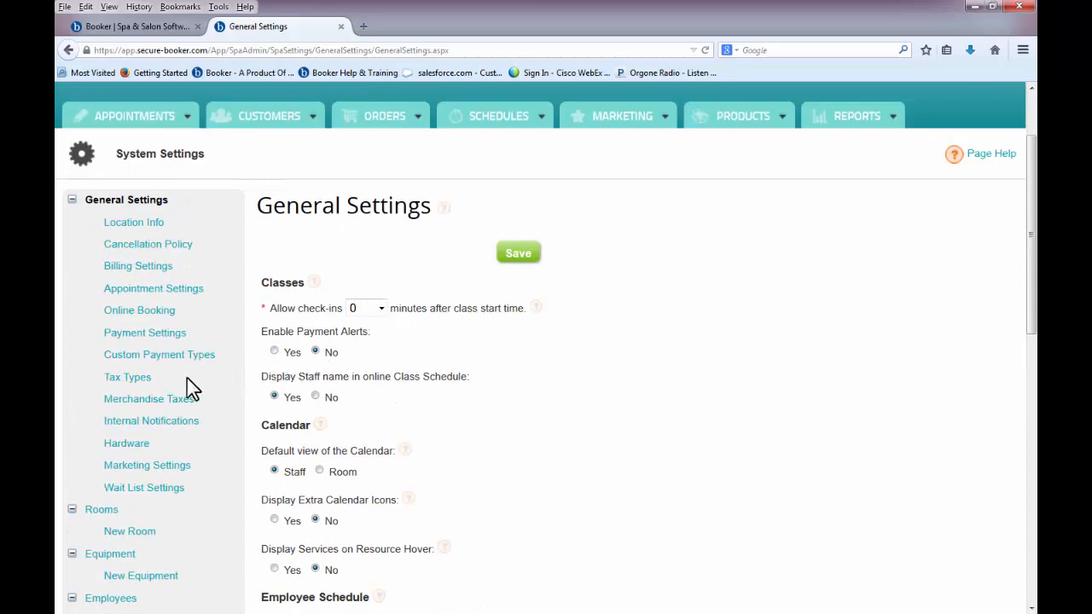
click(142, 381)
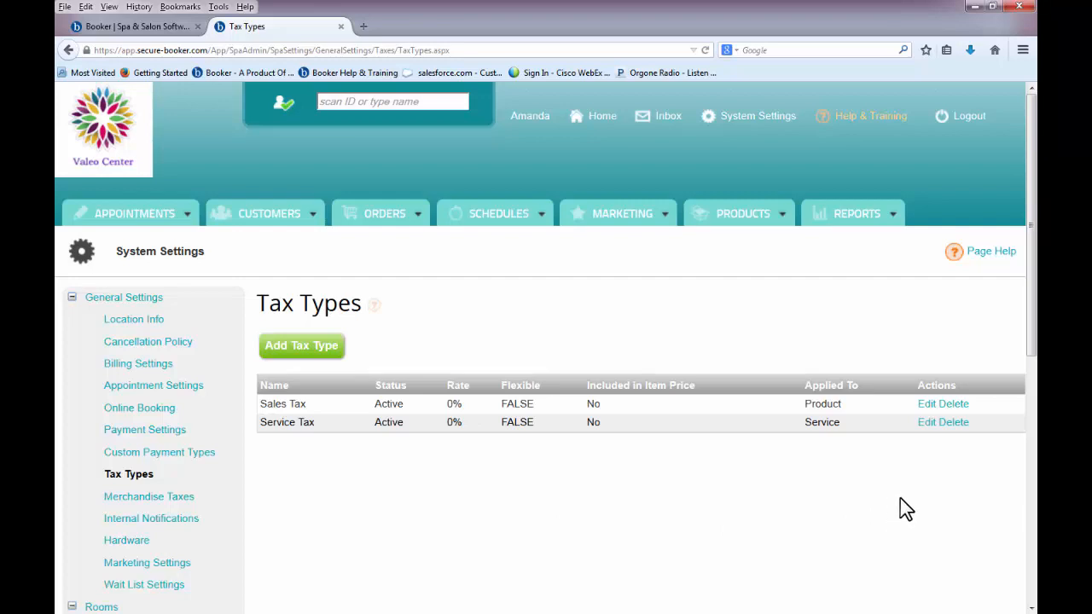
- Change the Sales Tax rate to 8.5% and save it
click(928, 403)
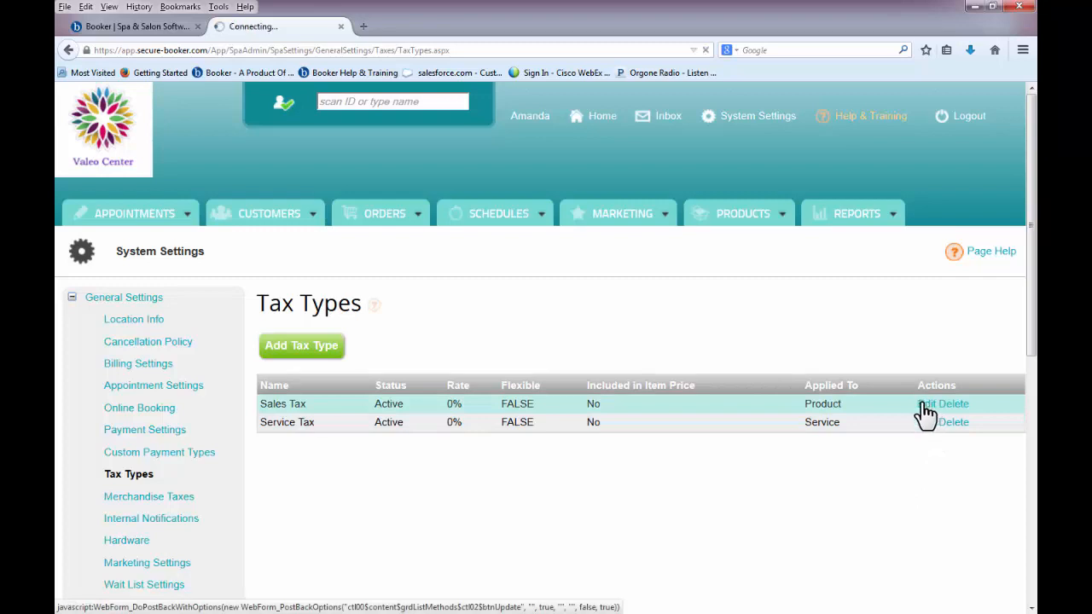
drag(413, 401, 357, 399)
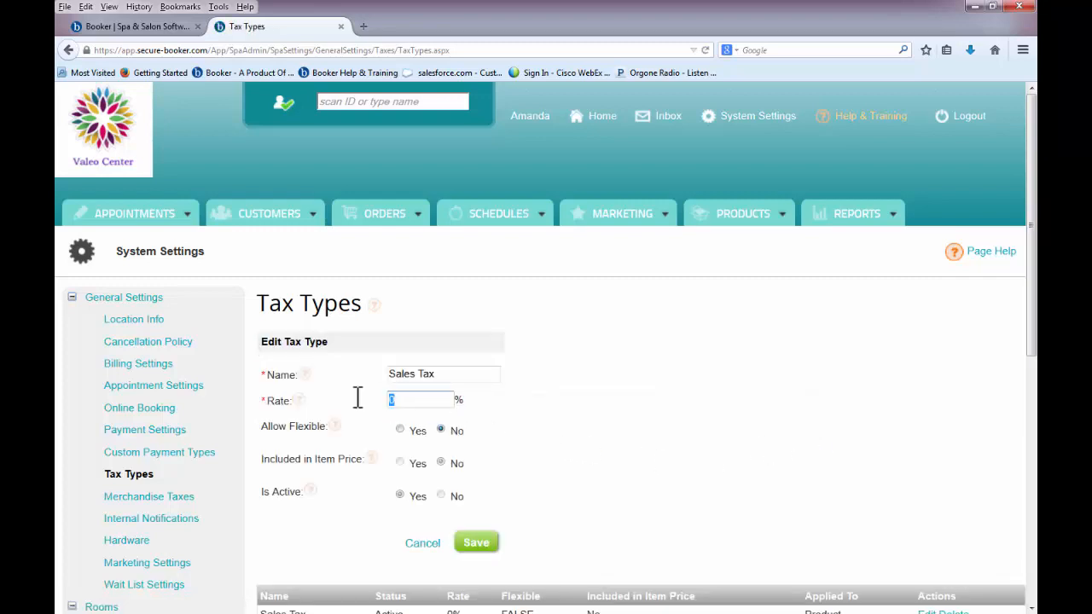
text(8.5)
click(472, 543)
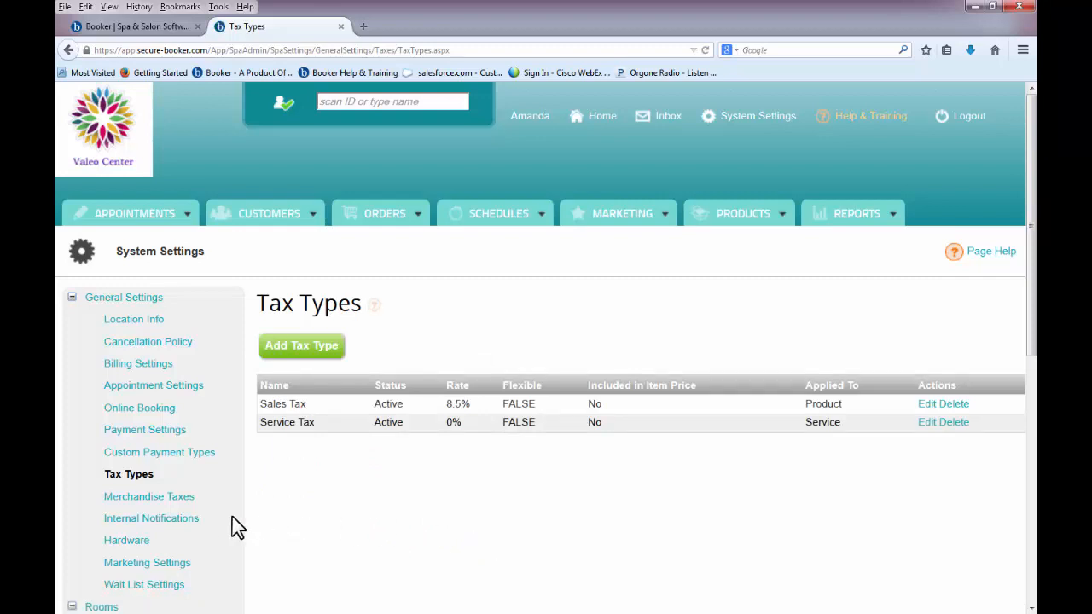
click(193, 530)
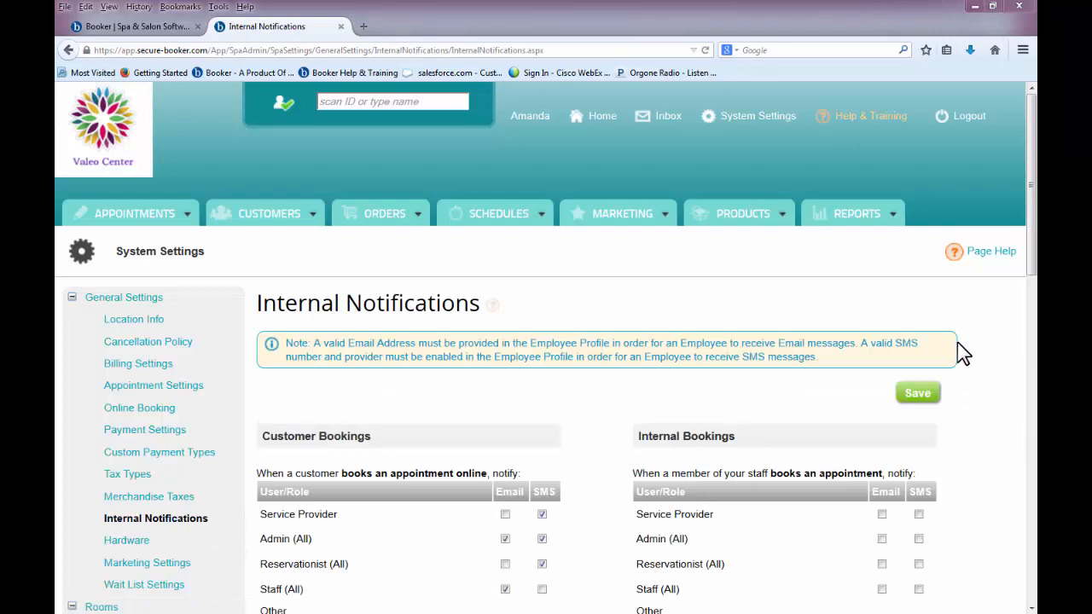
- For online cancellations, email service providers and SMS Admin (All) and Reservationist (All)
scroll(958, 343, down, 3)
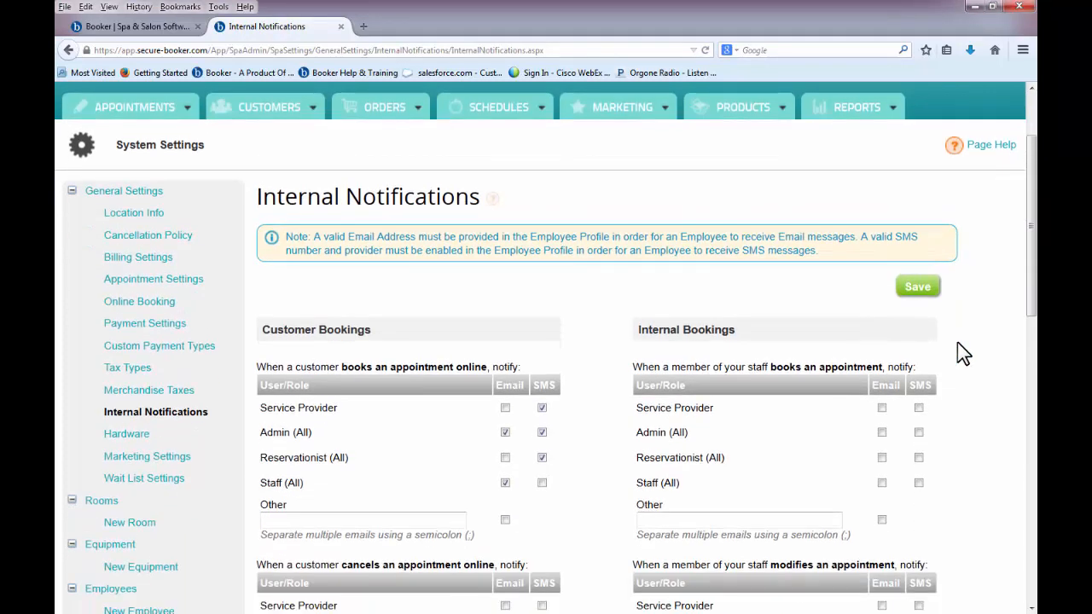
scroll(957, 342, down, 3)
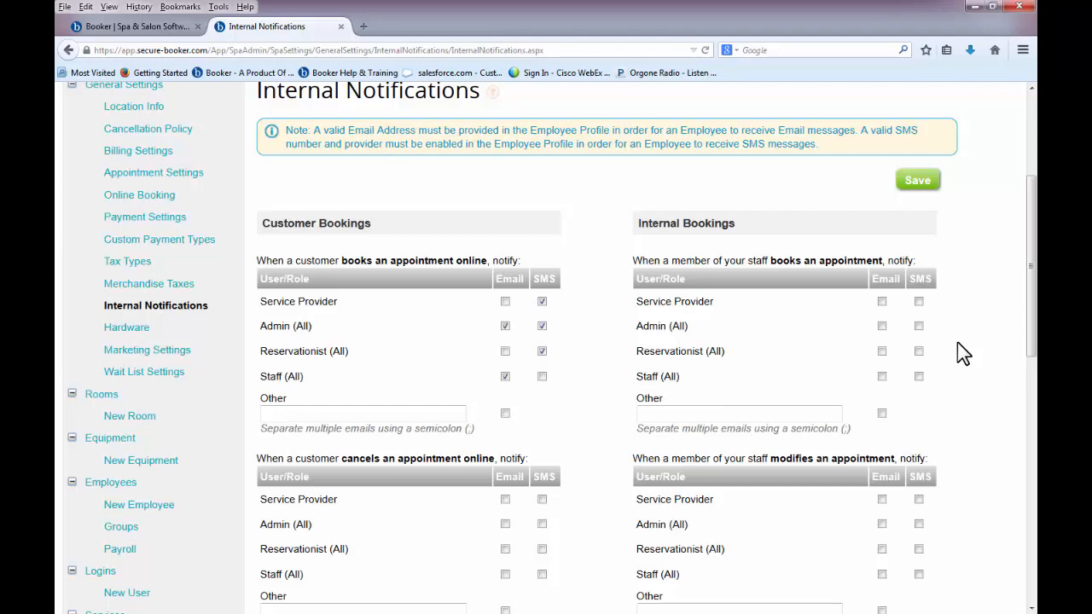
scroll(957, 344, down, 2)
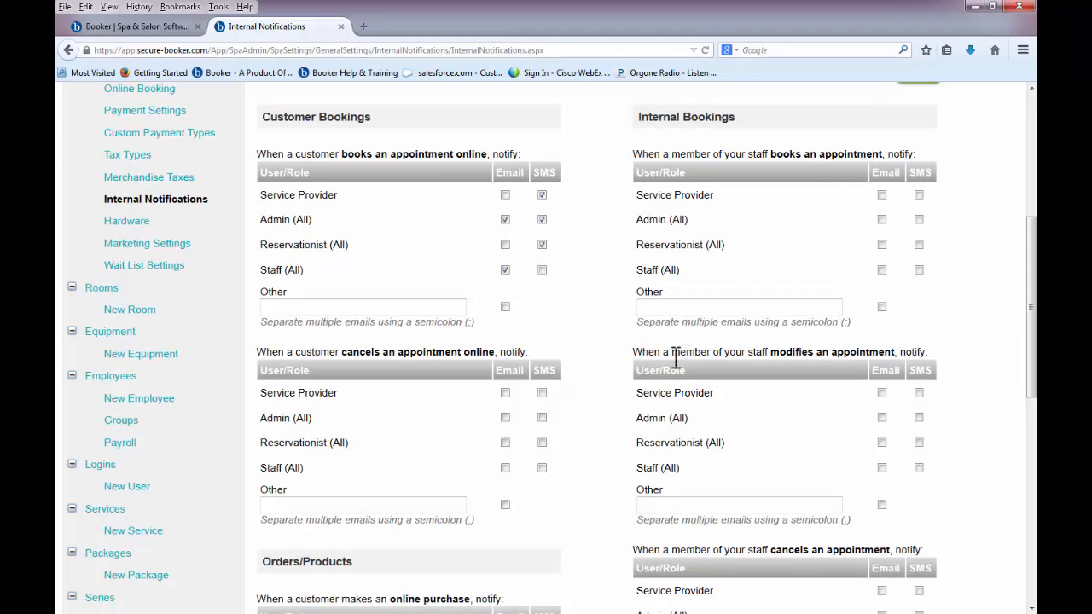
click(506, 392)
click(542, 418)
click(542, 443)
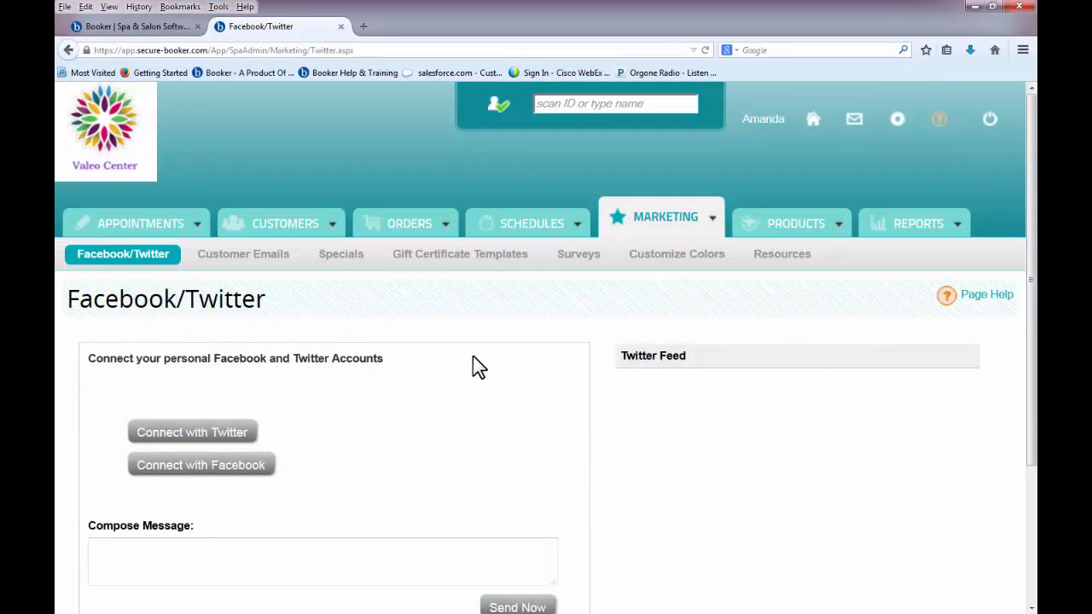
- Compose a social message reading 'Enter code SUMMER when booking and get 15% off!'
scroll(473, 356, down, 3)
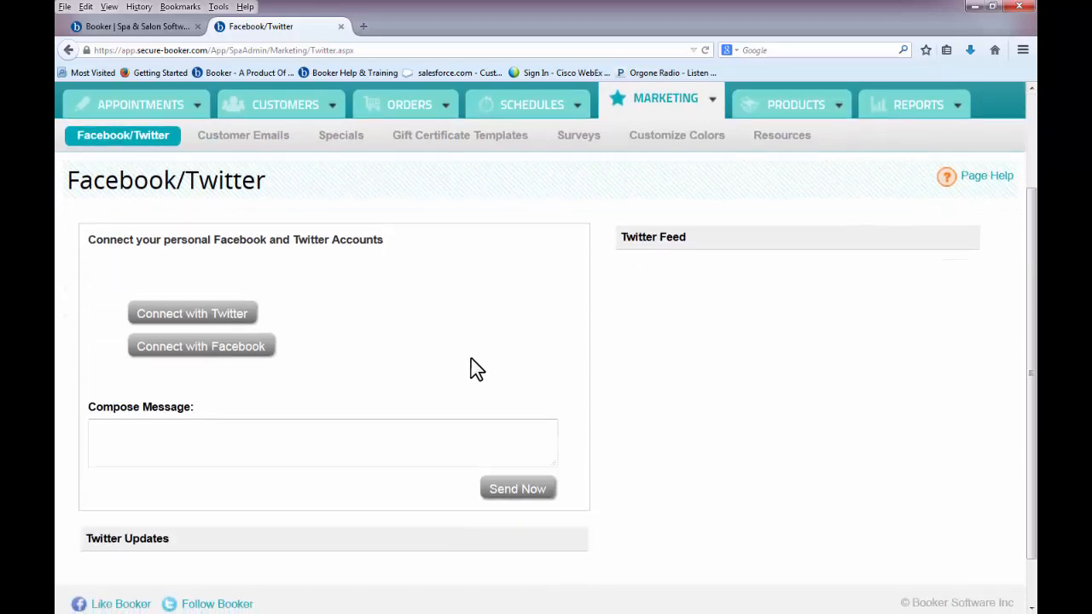
click(413, 435)
text(Enter code SUMMER when booking and get 15% off!)
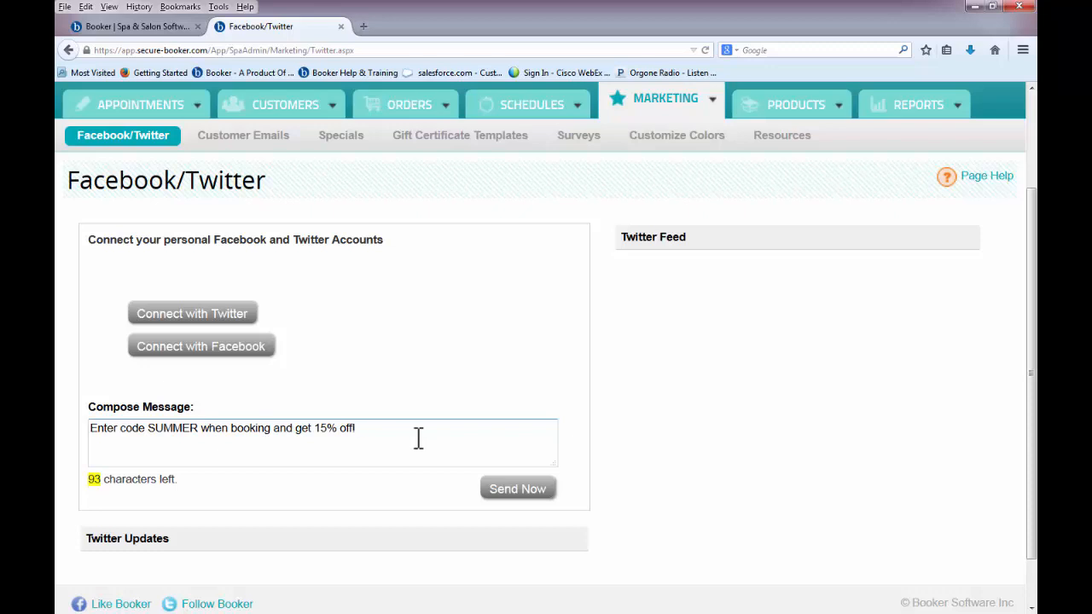
click(275, 138)
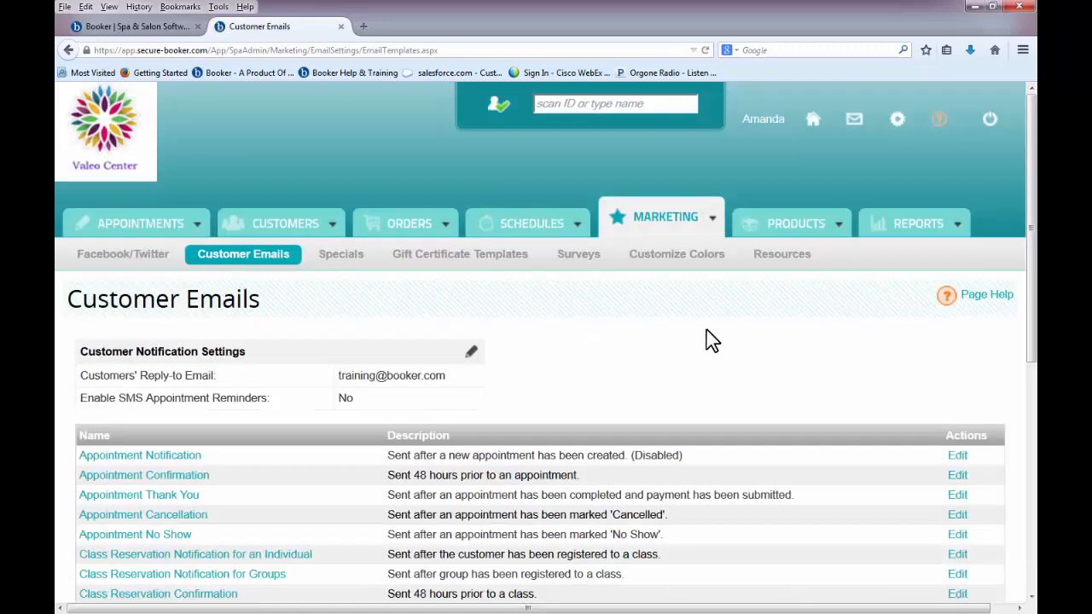
- Turn on SMS appointment reminders sent 24 hours ahead and save the notification settings
scroll(712, 340, down, 3)
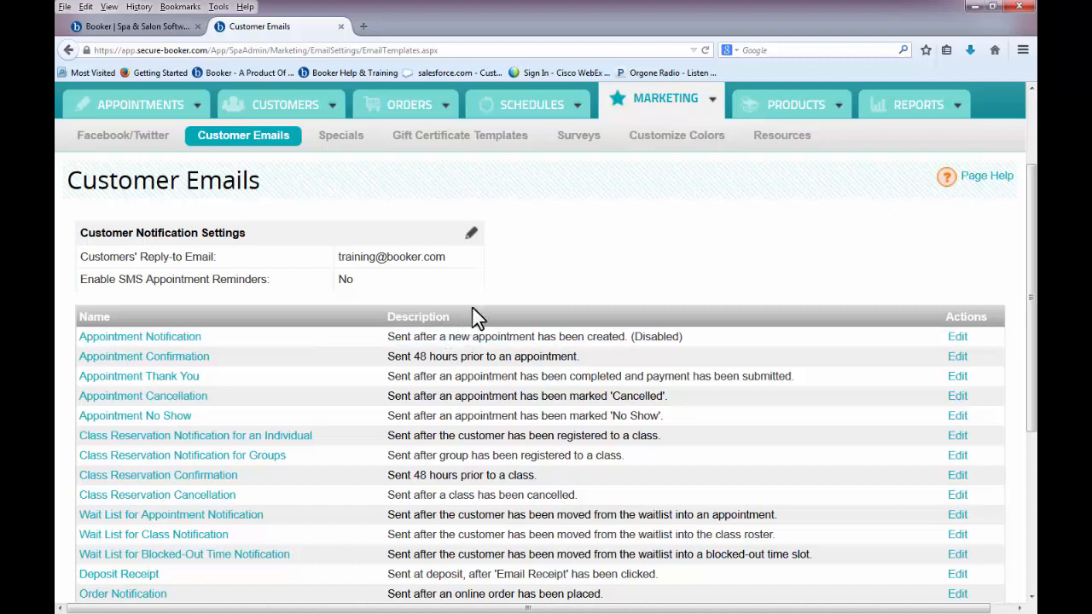
click(475, 238)
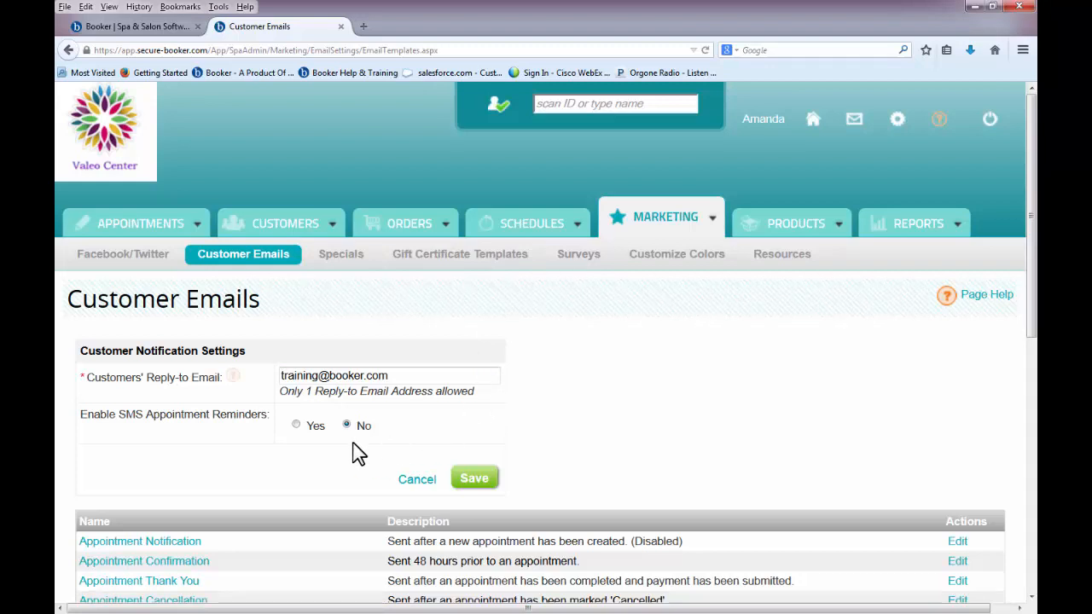
click(297, 425)
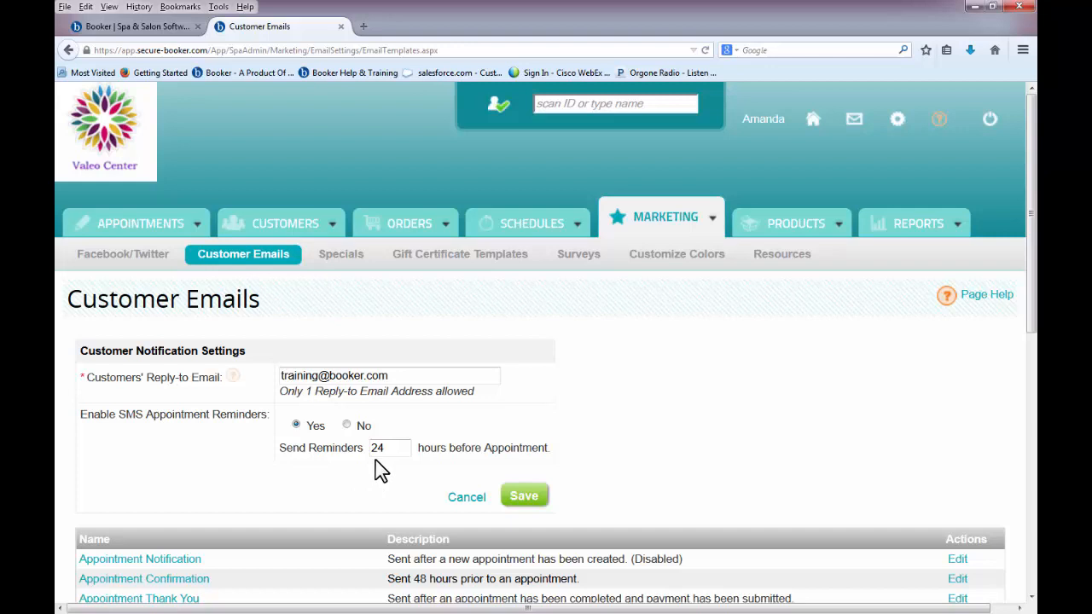
click(515, 502)
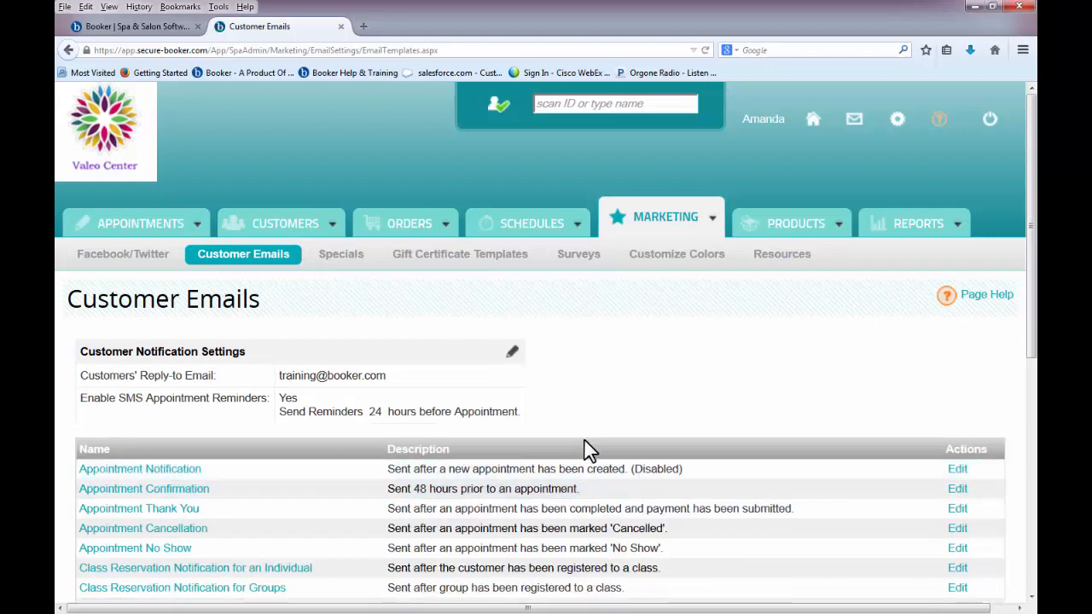
scroll(595, 431, down, 1)
scroll(588, 421, down, 2)
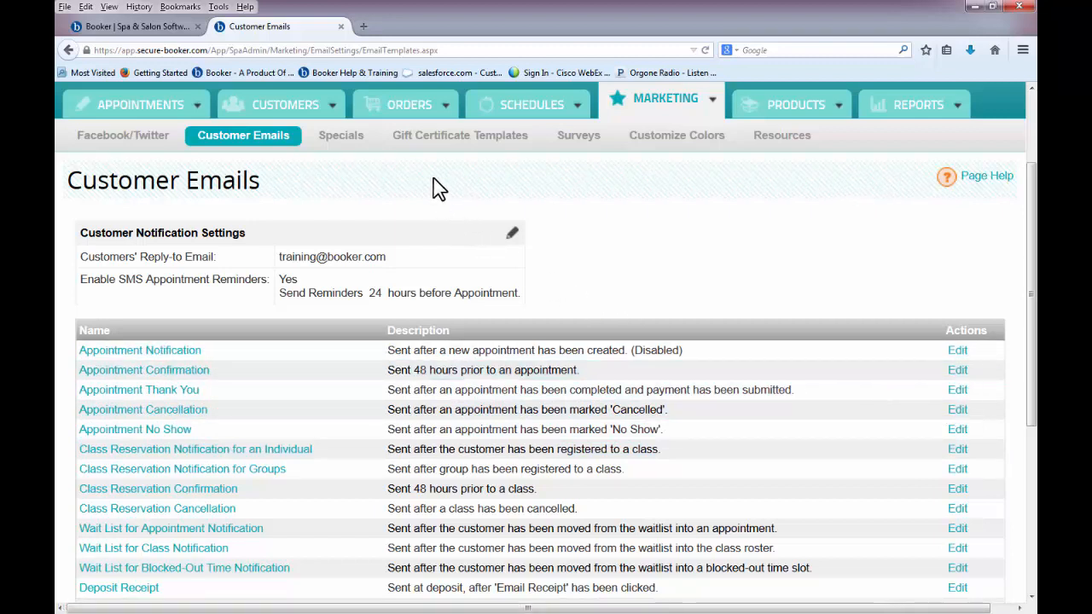
click(353, 142)
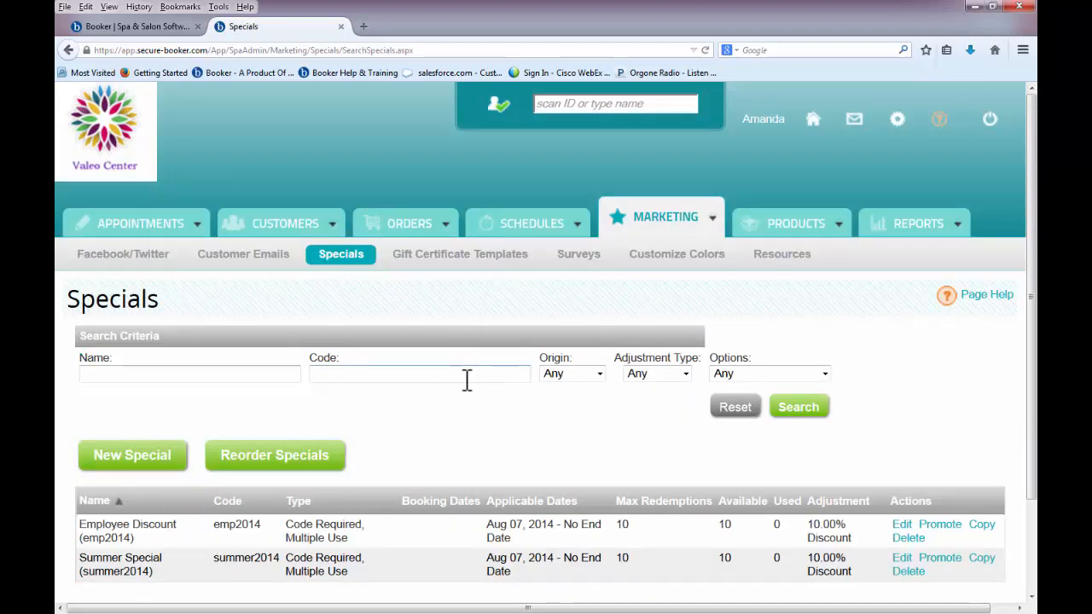
- Start a new special named 'Locals Discount' of type Code Required, Multiple Use
click(179, 461)
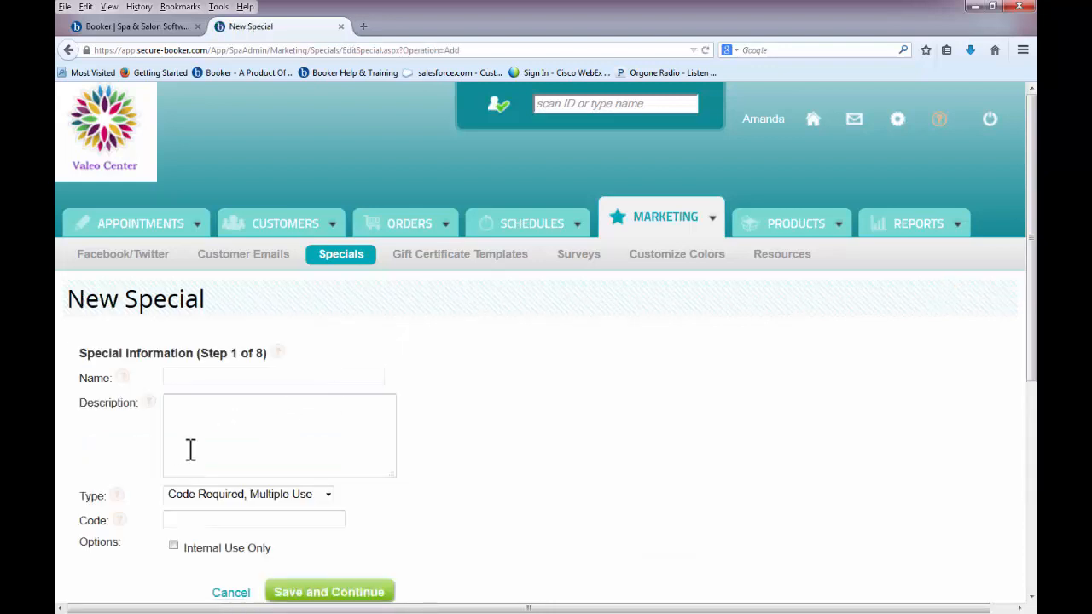
scroll(444, 431, down, 3)
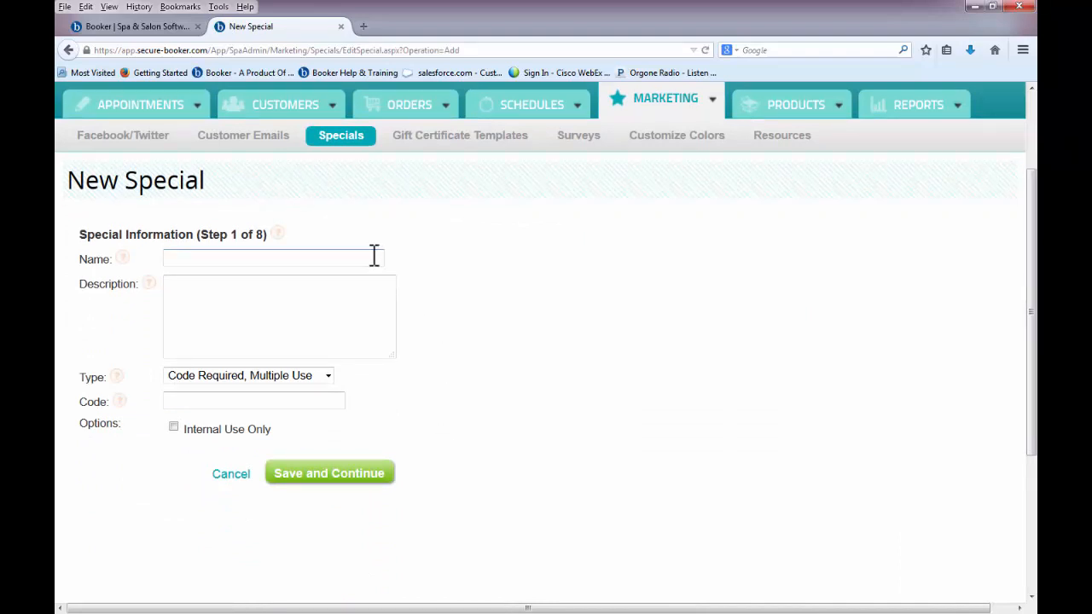
text(Locals Discount)
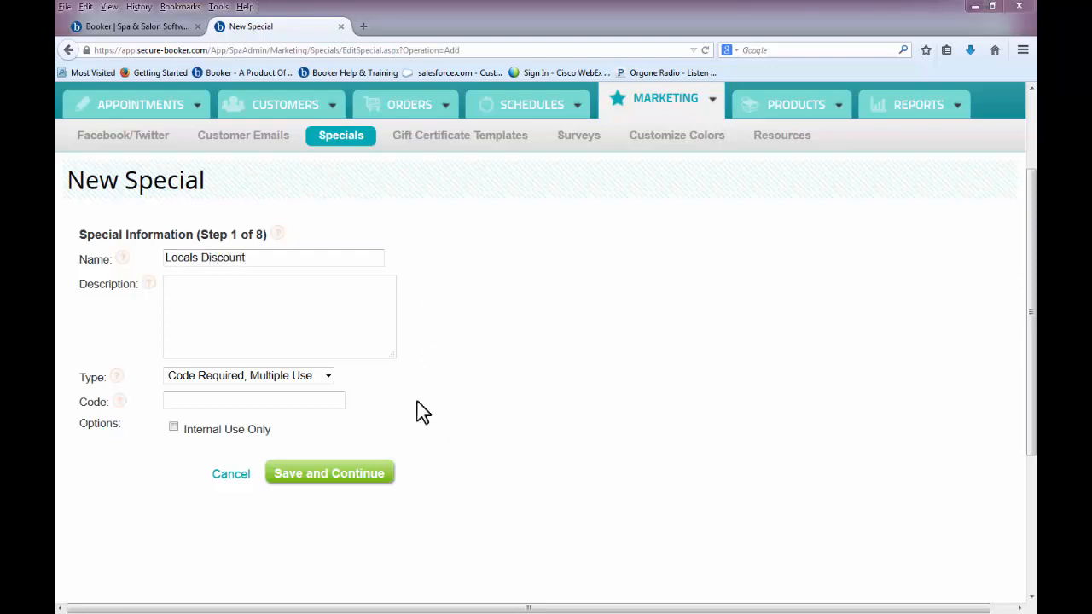
click(329, 377)
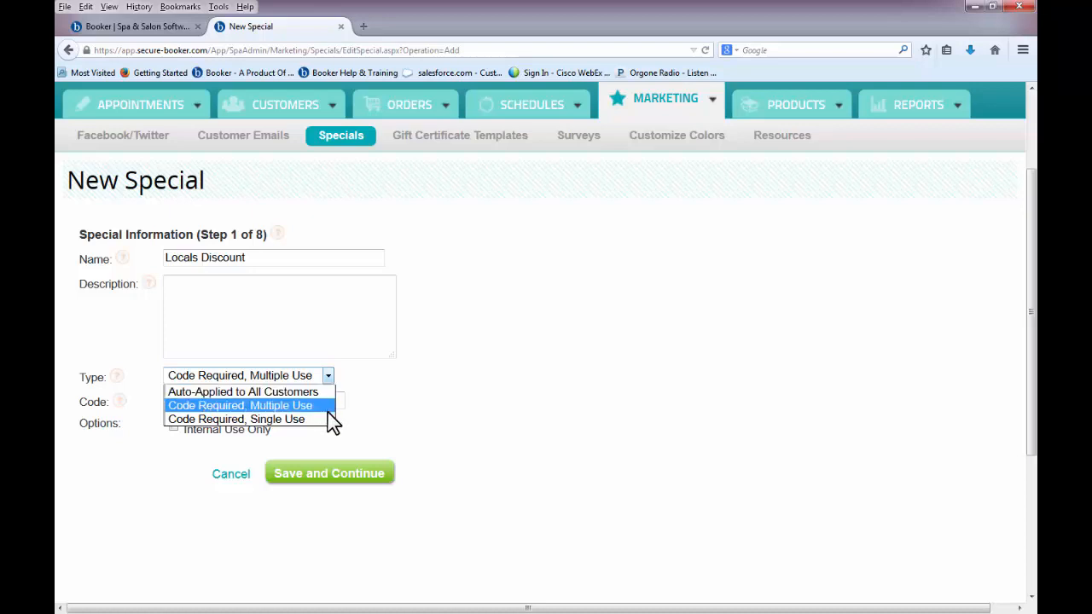
click(329, 407)
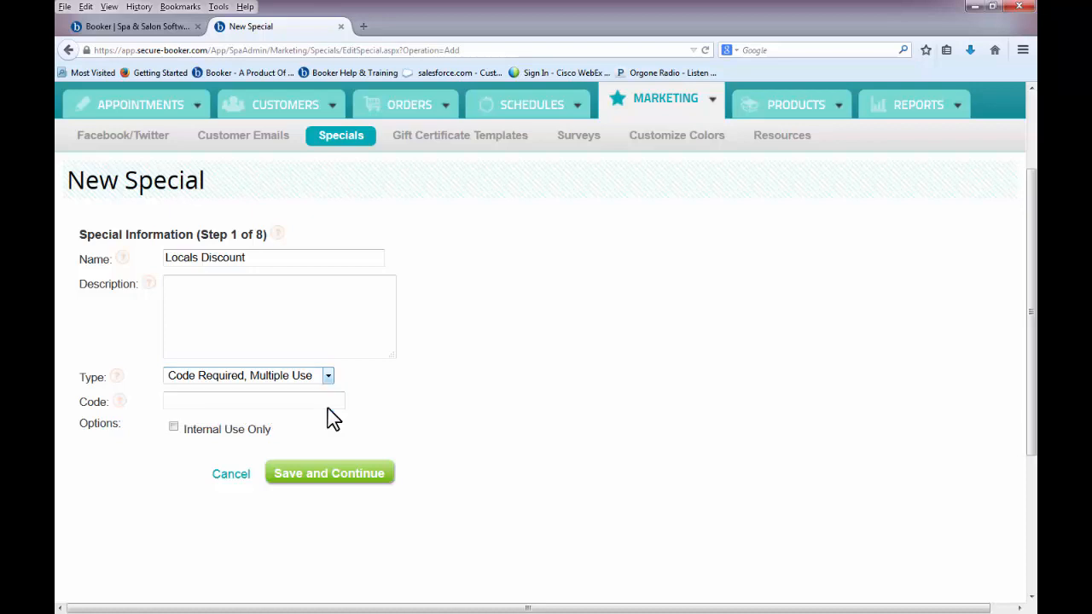
- Give the special code locals2014, mark it internal use only, and save step 1
click(332, 403)
text(locals)
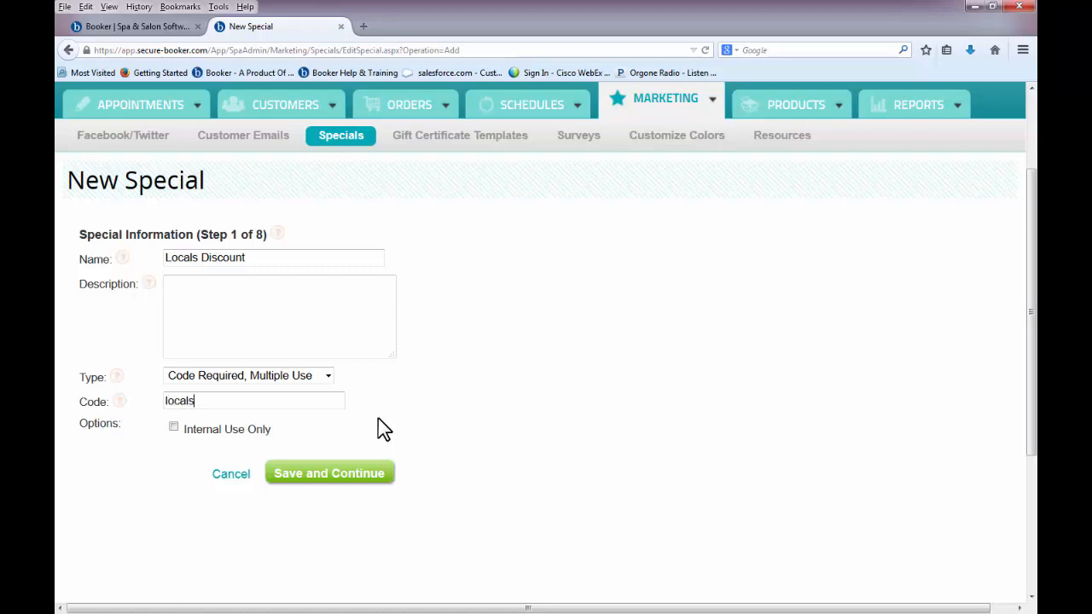
text(2014)
click(173, 428)
click(288, 485)
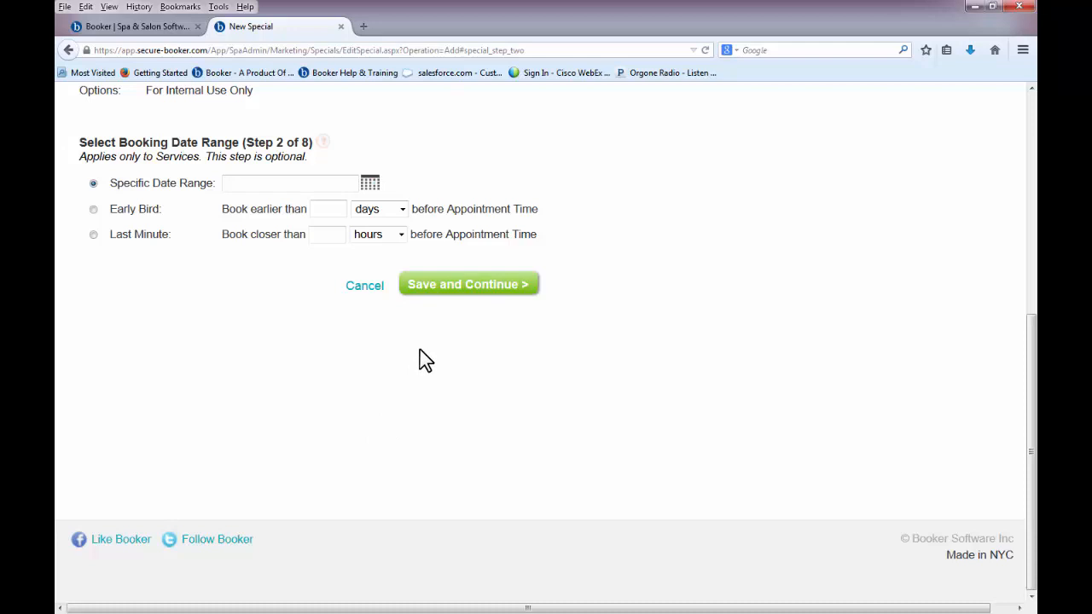
- Start the special on Aug 7, 2014 with no end date and cap redemptions at 10
click(439, 297)
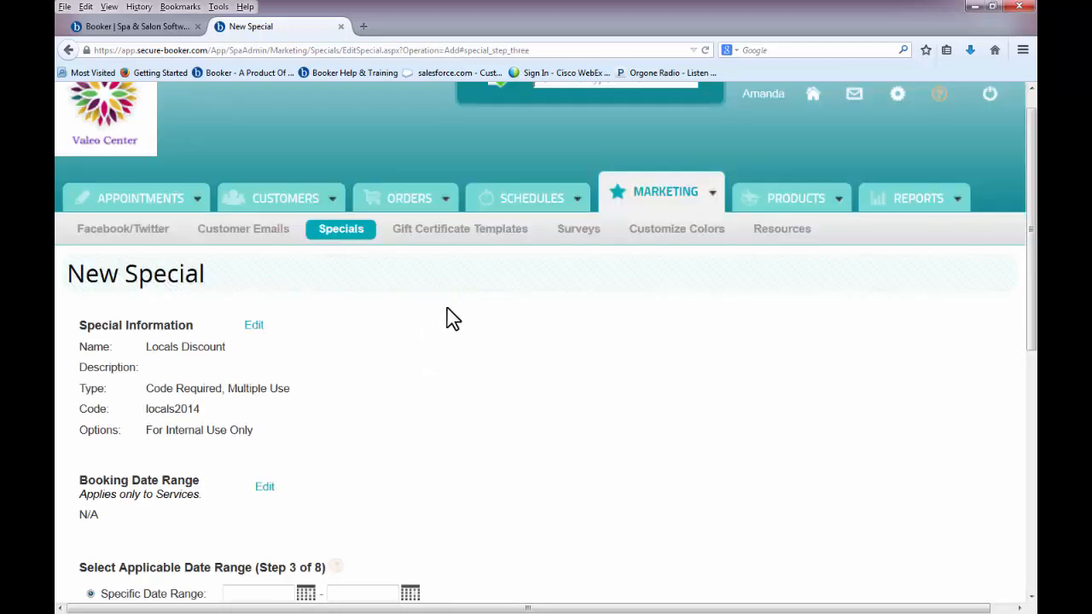
scroll(551, 435, down, 3)
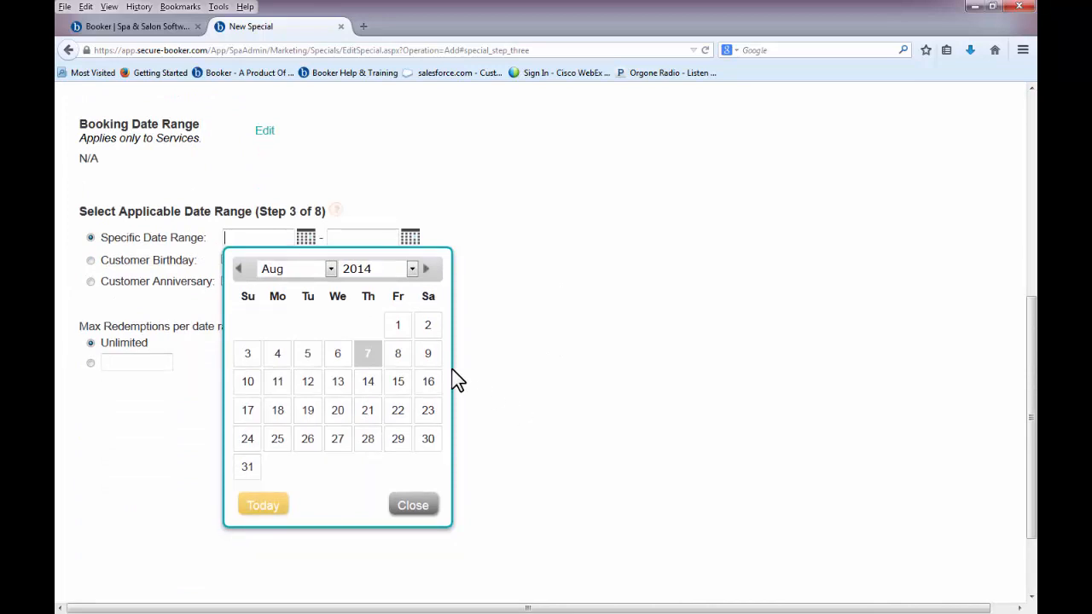
click(375, 358)
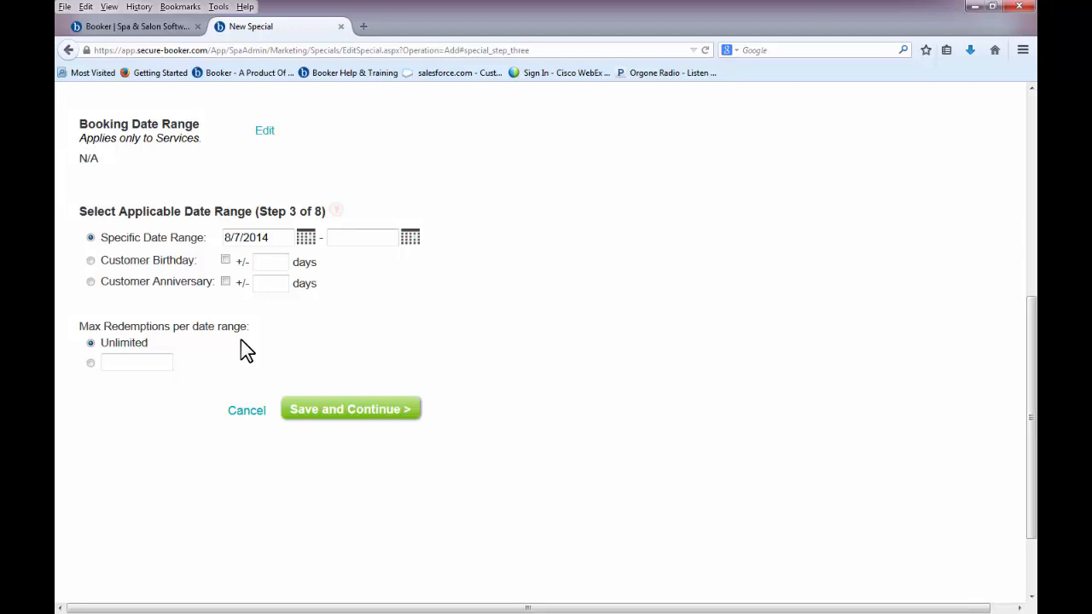
click(91, 364)
scroll(91, 362, down, 2)
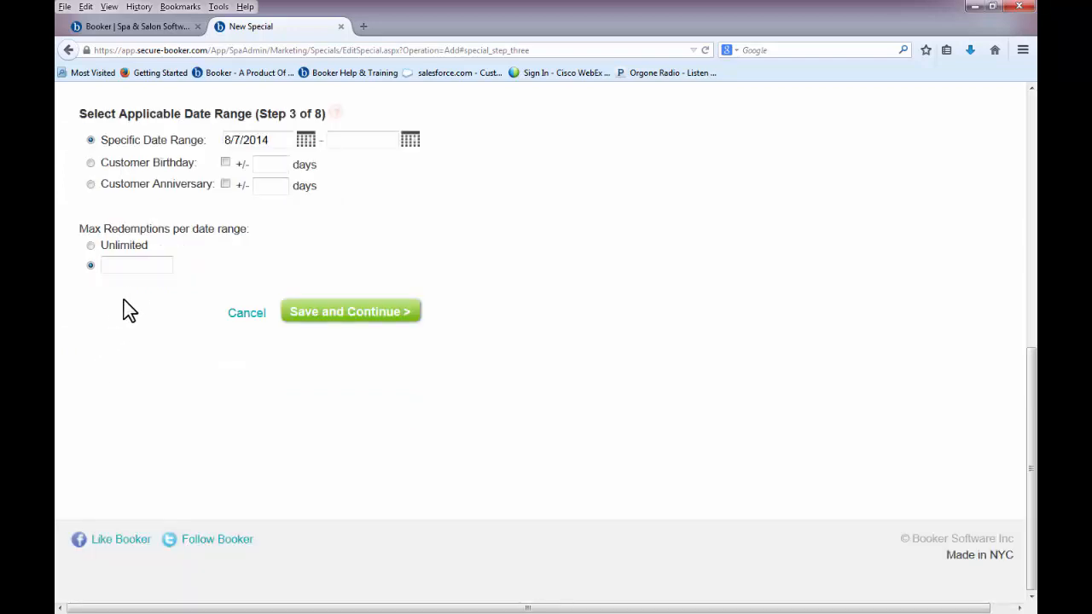
click(148, 270)
text(10)
click(290, 319)
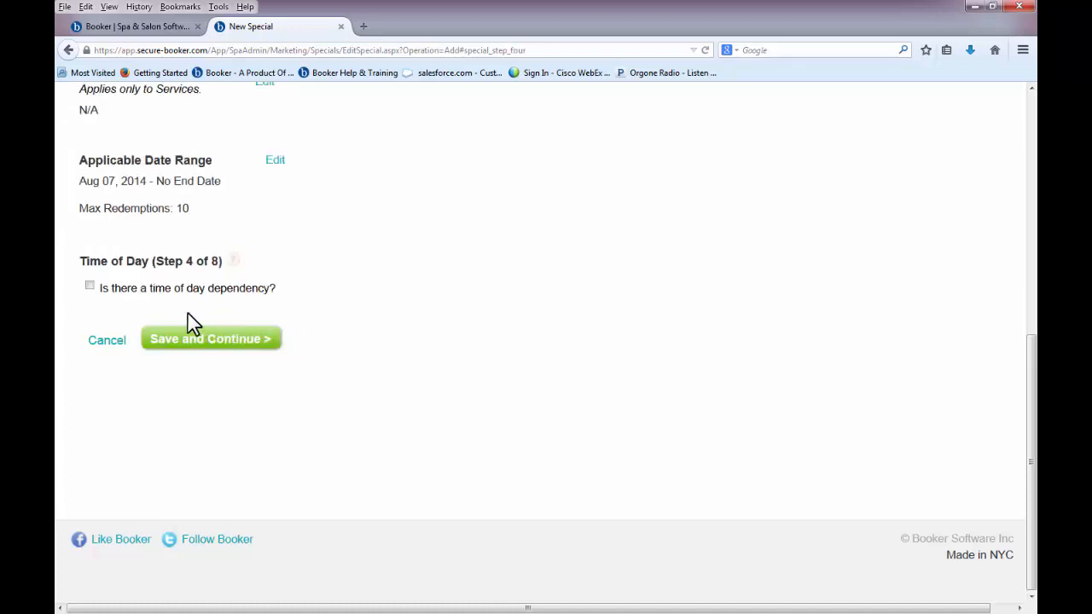
- Leave the special without any time-of-day restriction
click(90, 286)
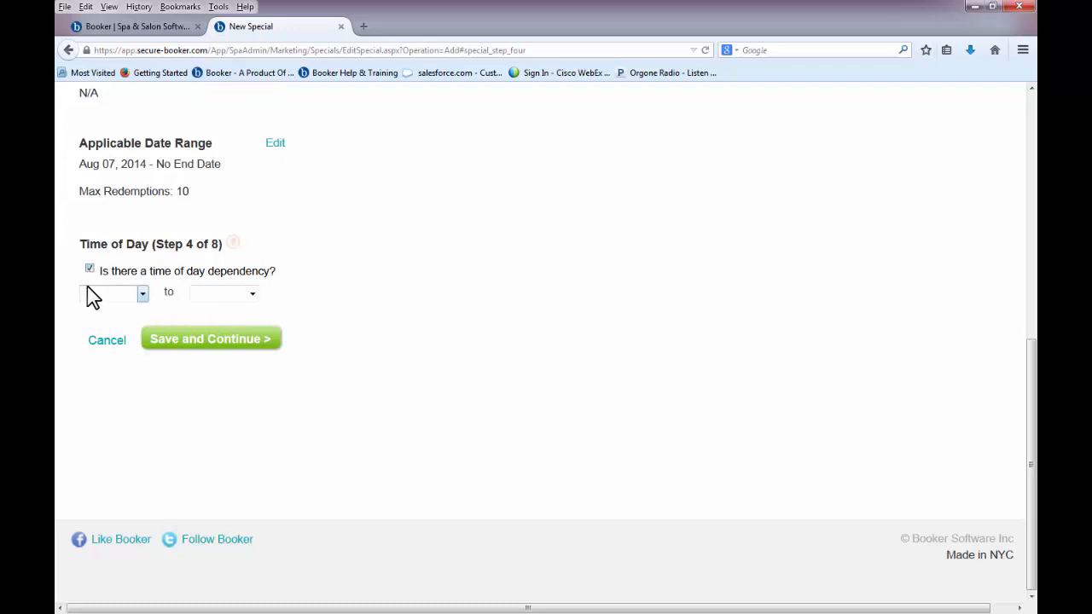
click(135, 298)
click(135, 300)
click(92, 270)
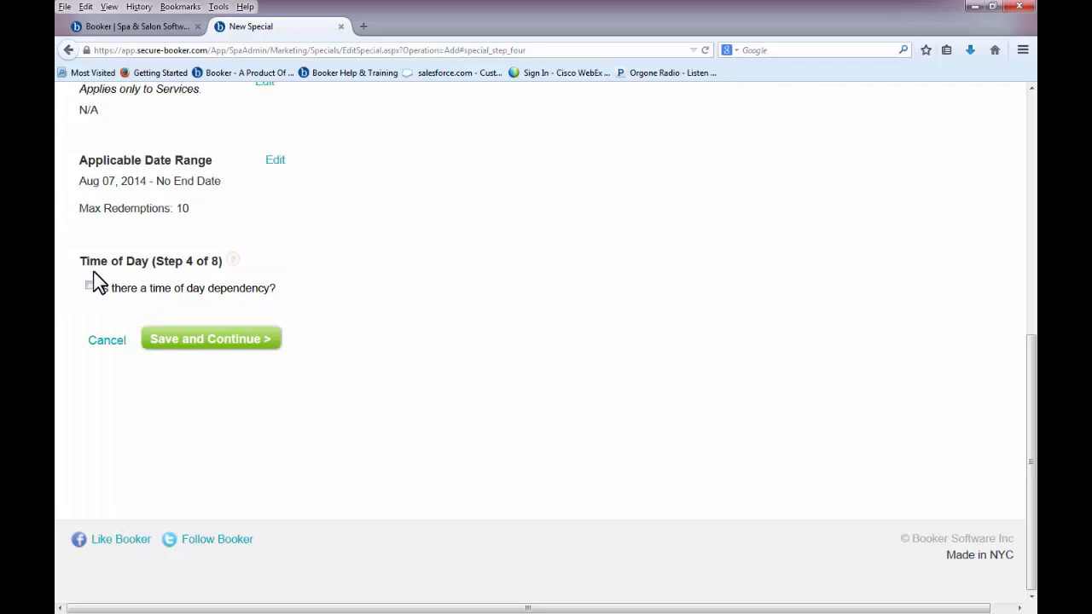
click(157, 339)
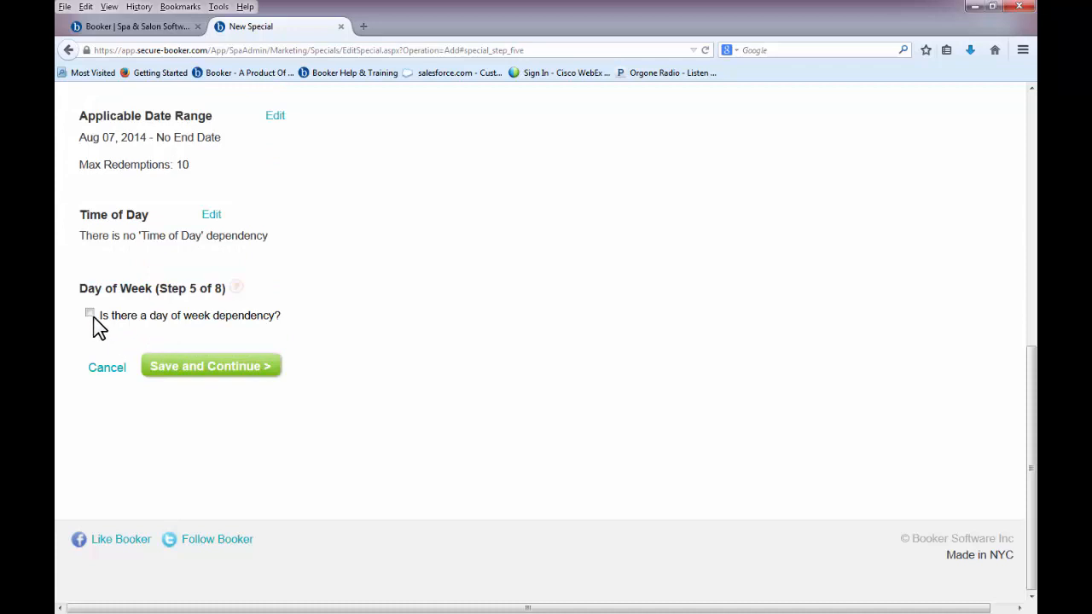
- Restrict the special to Monday through Thursday
click(91, 314)
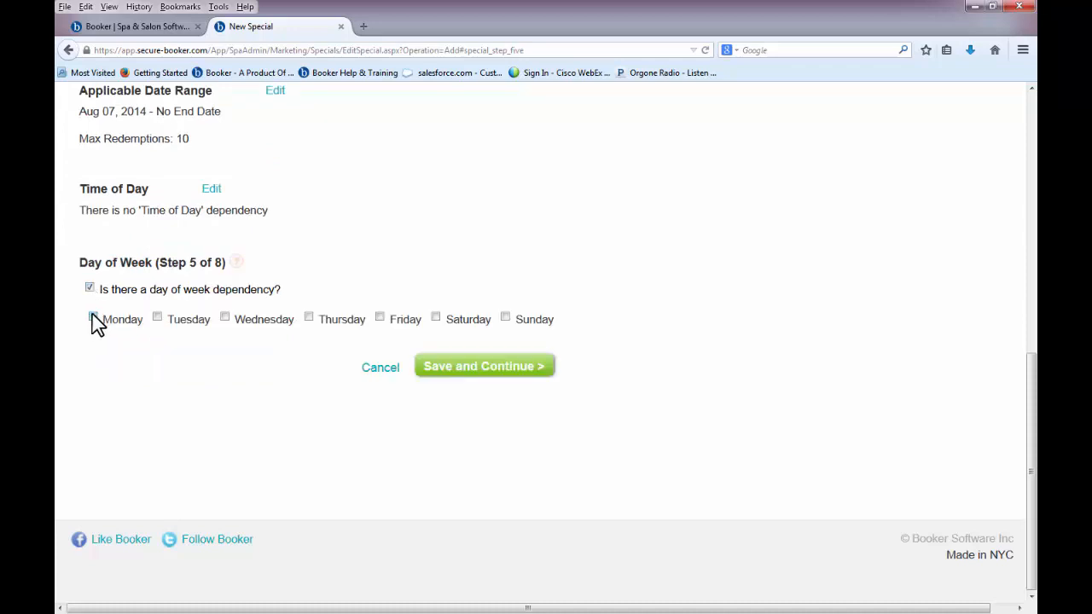
click(93, 316)
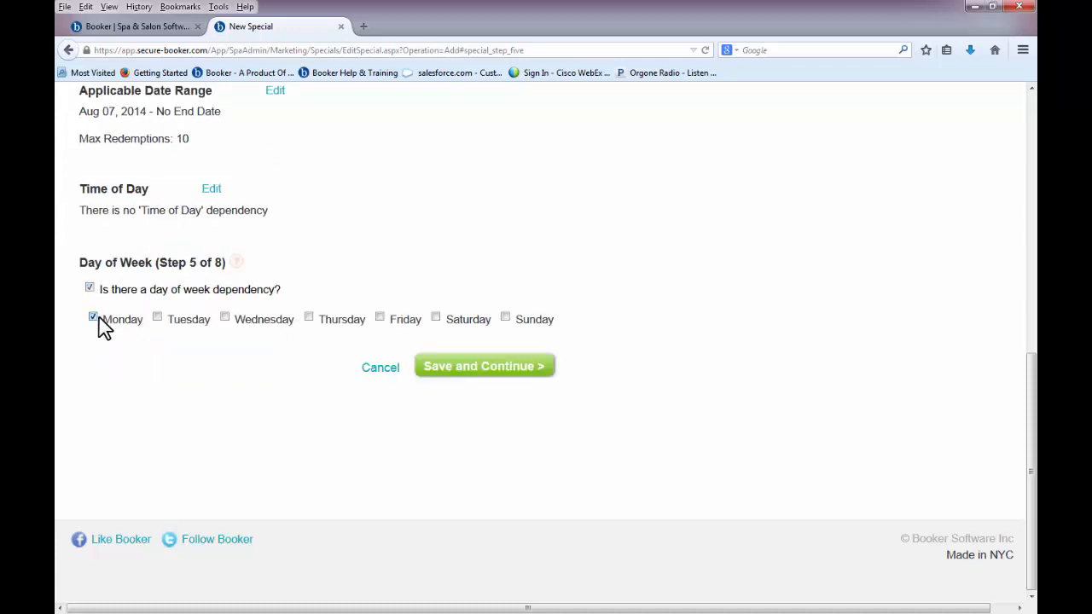
click(225, 318)
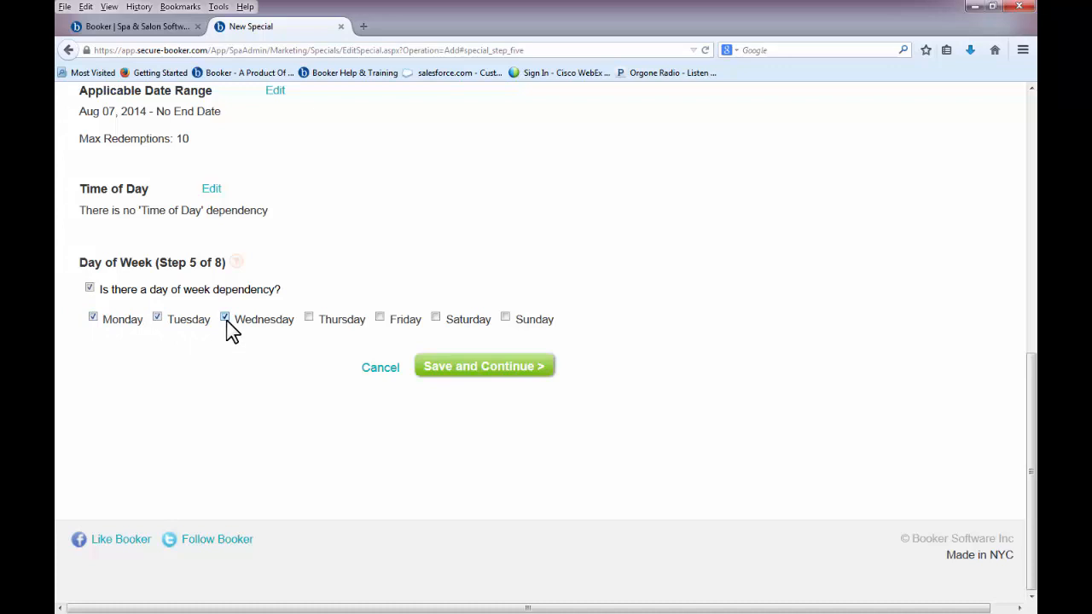
click(309, 317)
click(432, 375)
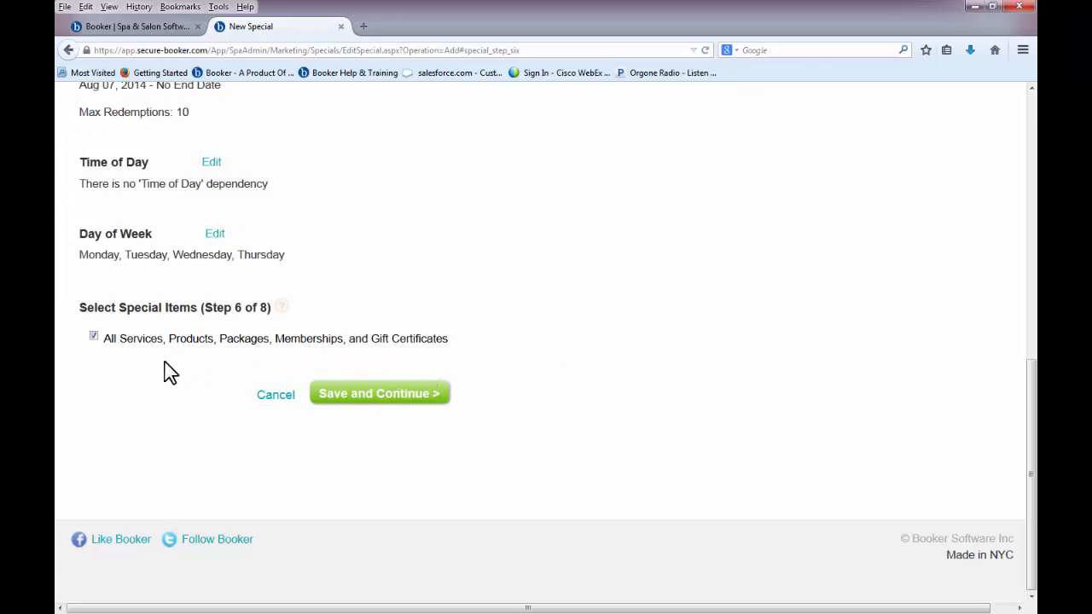
- Apply the special to All Products instead of all item types
click(94, 336)
scroll(94, 338, down, 5)
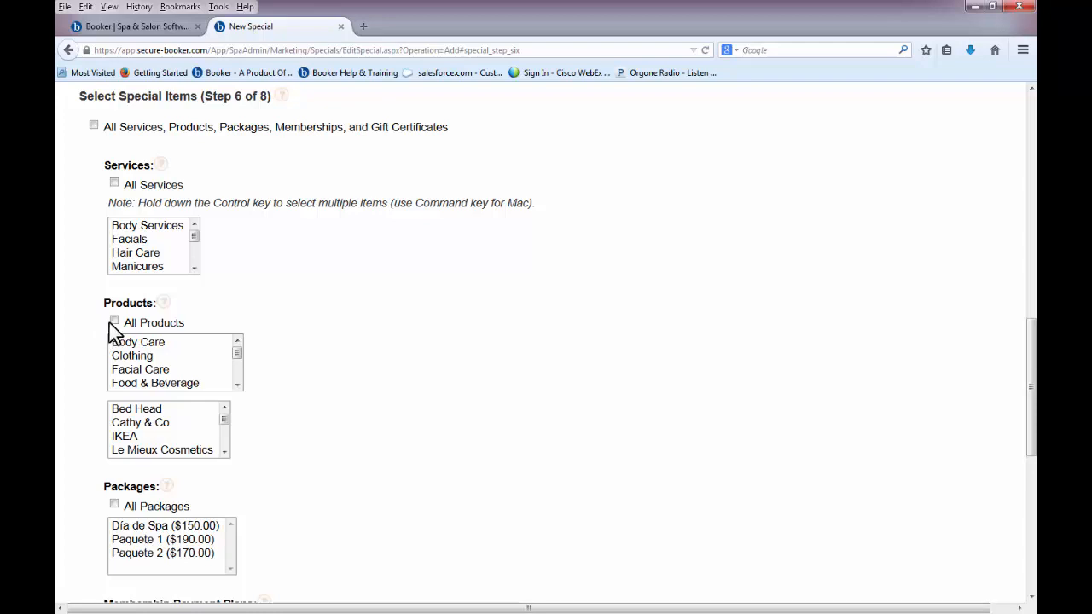
click(114, 322)
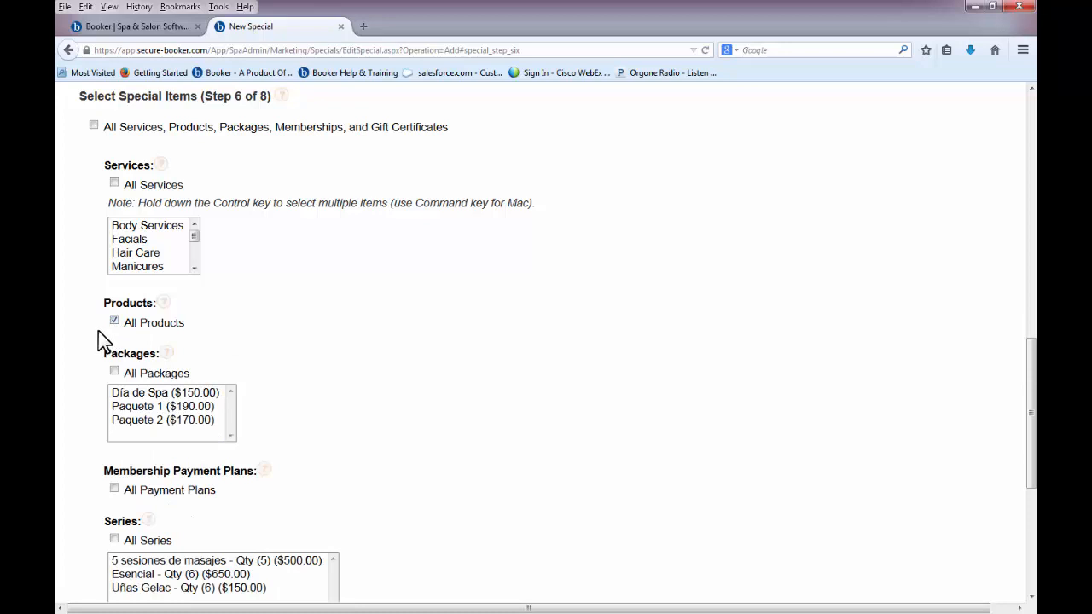
scroll(98, 341, down, 5)
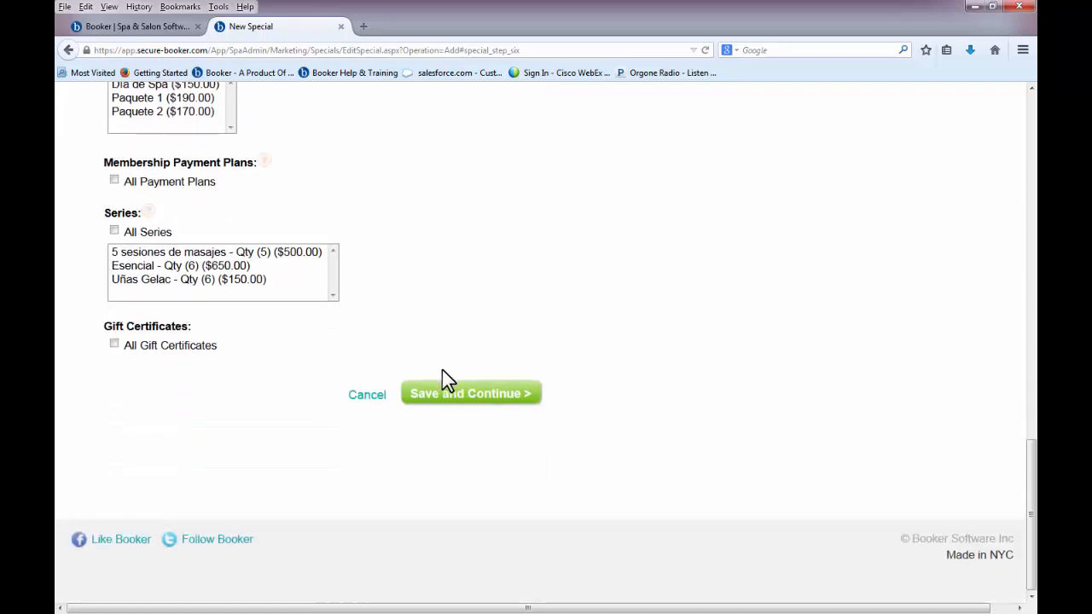
click(446, 396)
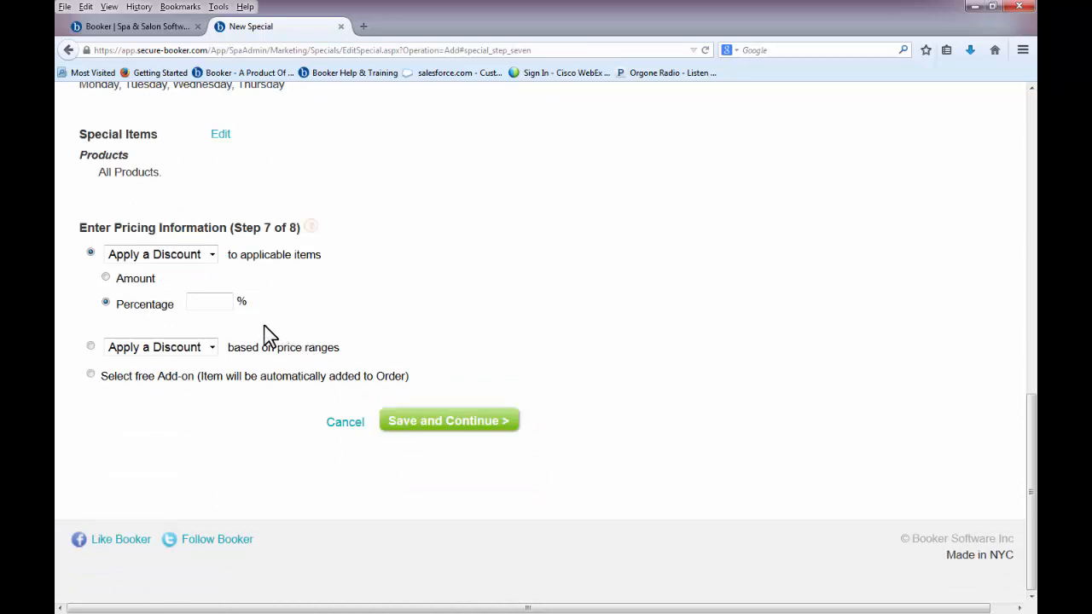
- Set a 10% discount, allow combining with other specials, and confirm the special
click(227, 304)
text(10)
click(405, 422)
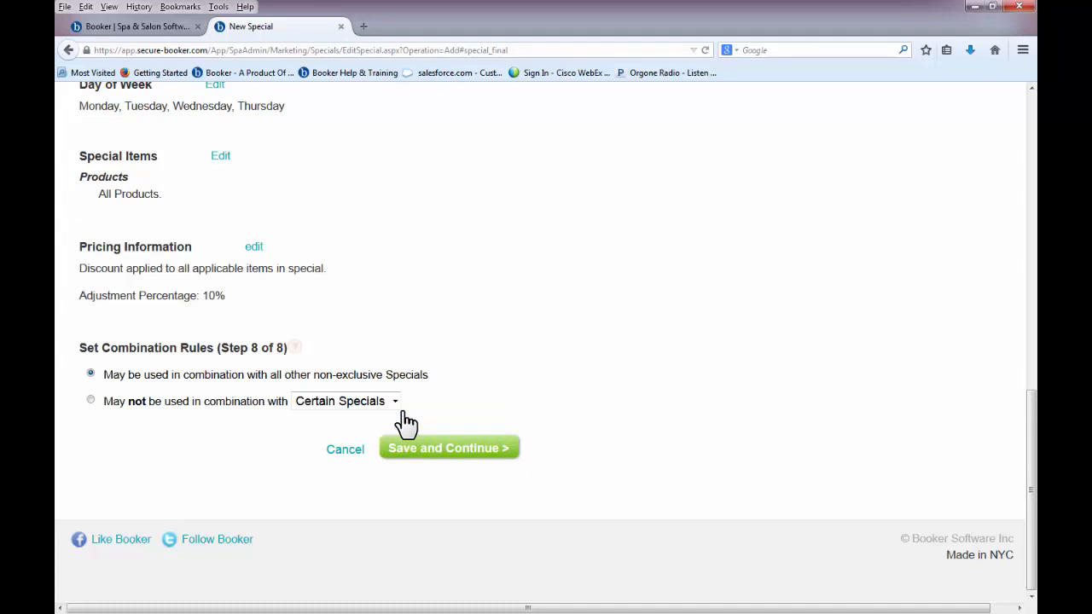
click(417, 454)
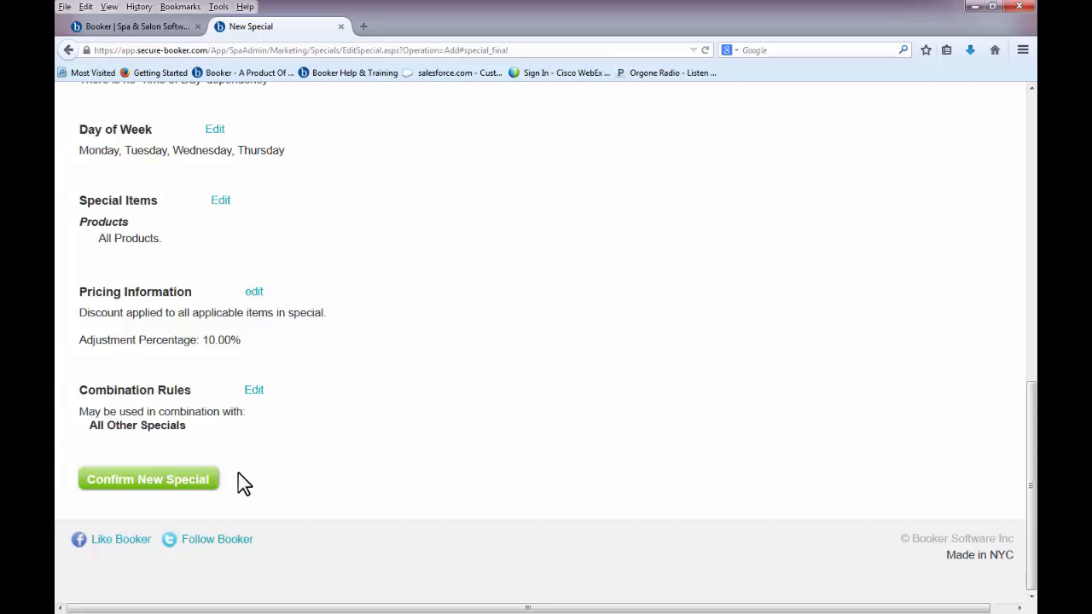
click(214, 484)
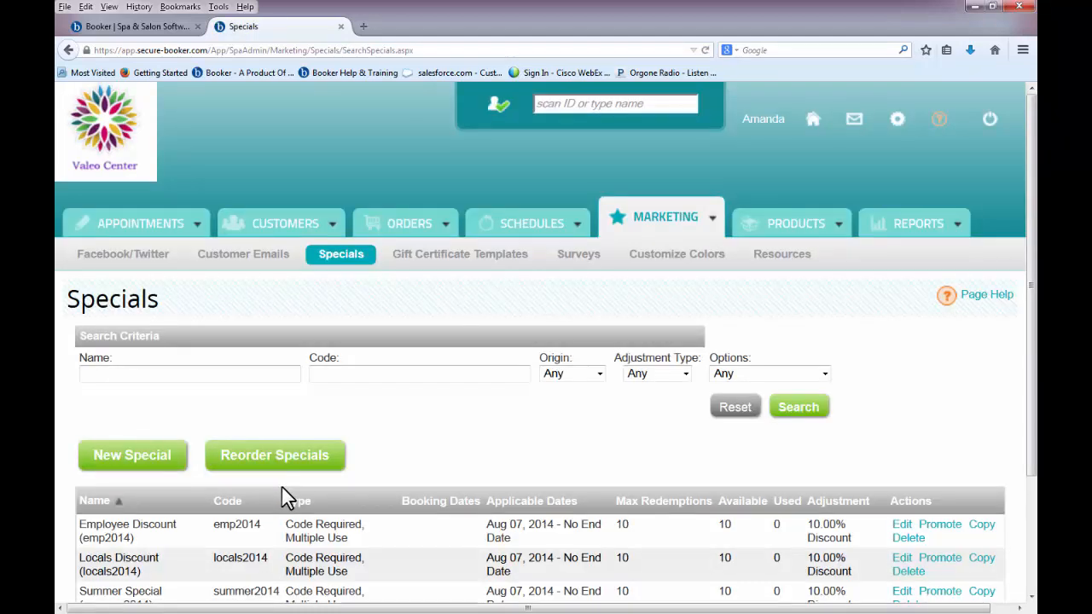
- Add a gift certificate template named 'Summer' and open it in the designer
click(415, 266)
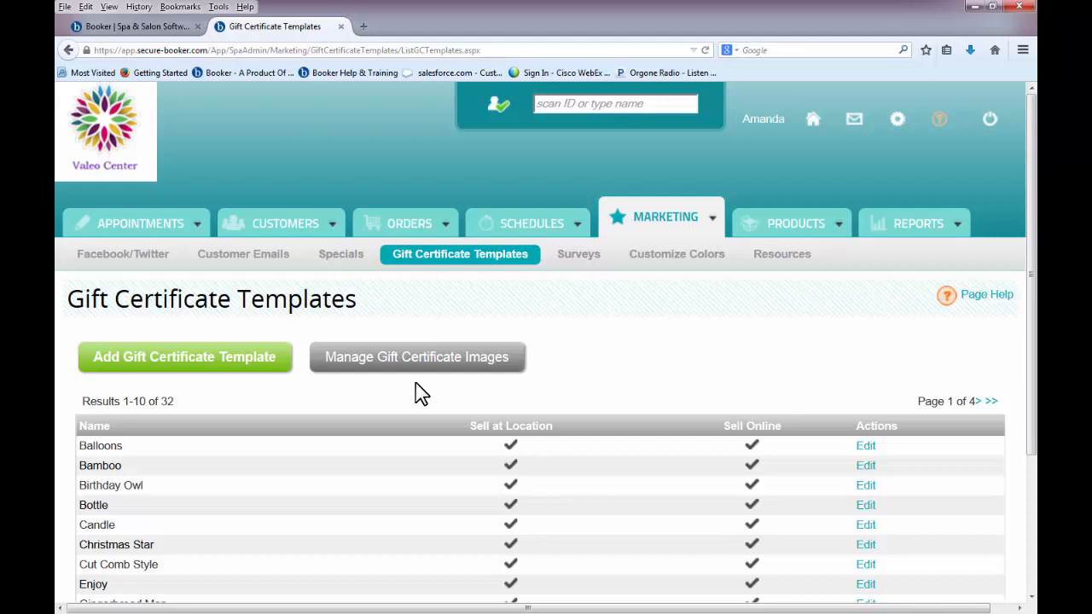
scroll(416, 384, down, 3)
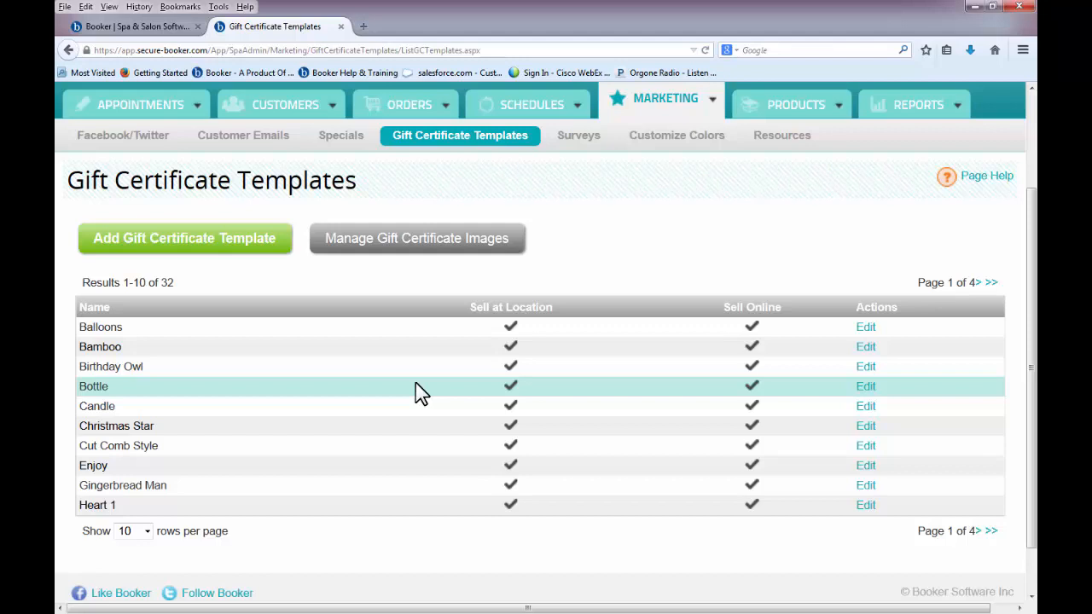
click(282, 261)
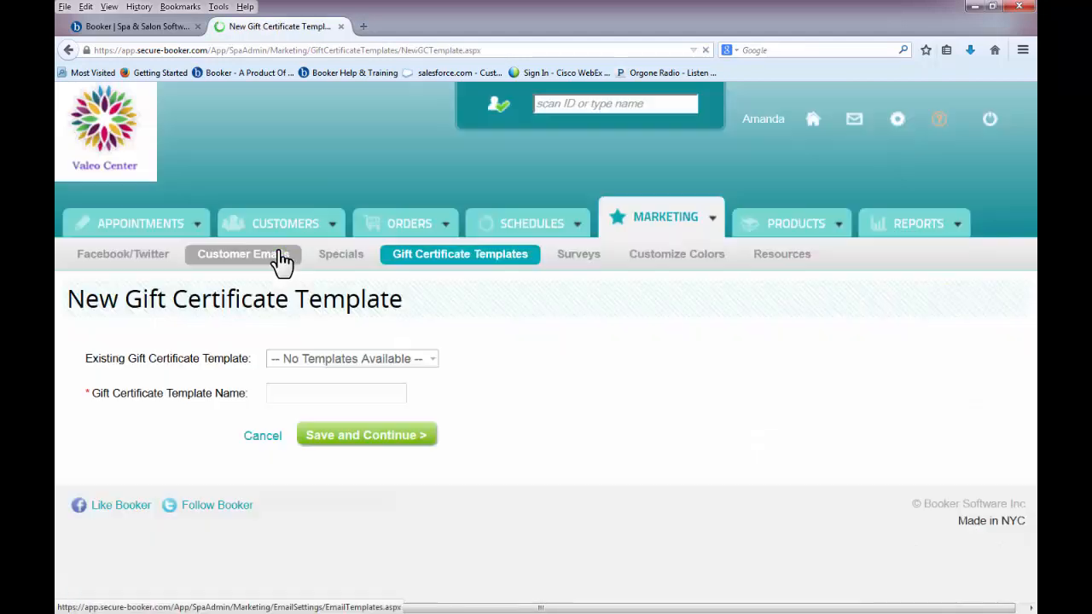
click(285, 394)
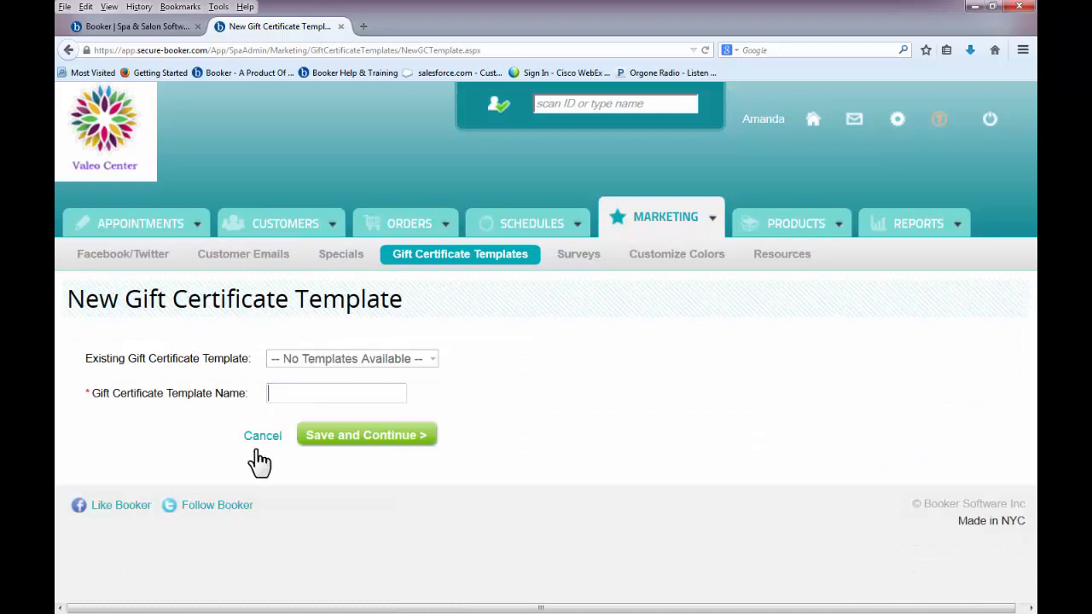
text(Summer)
click(313, 446)
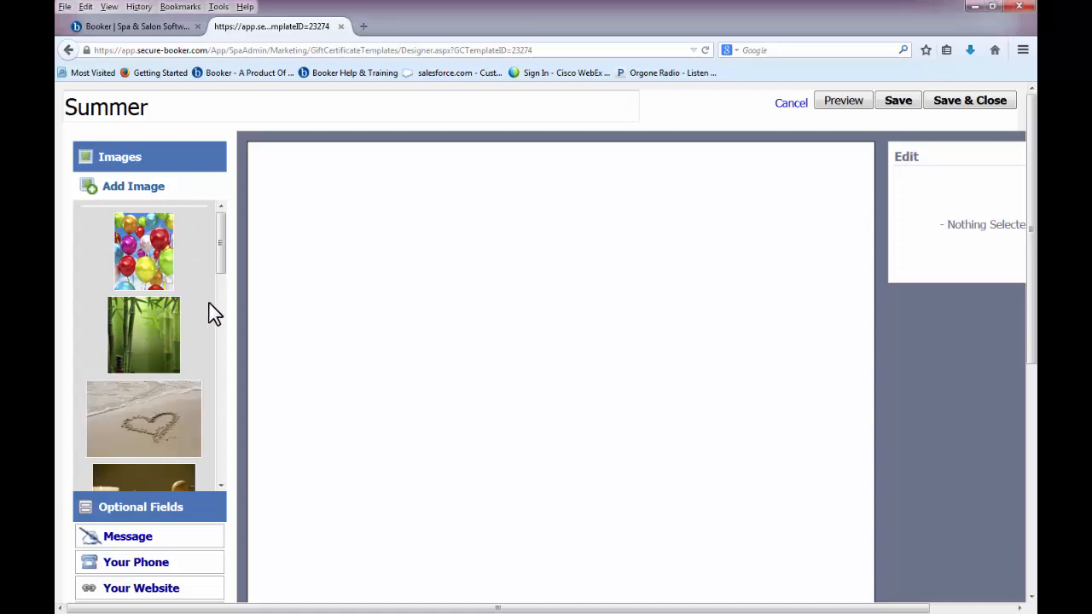
- Place the sandy heart beach photo on the Summer certificate and enlarge it to fill the top
scroll(213, 314, down, 3)
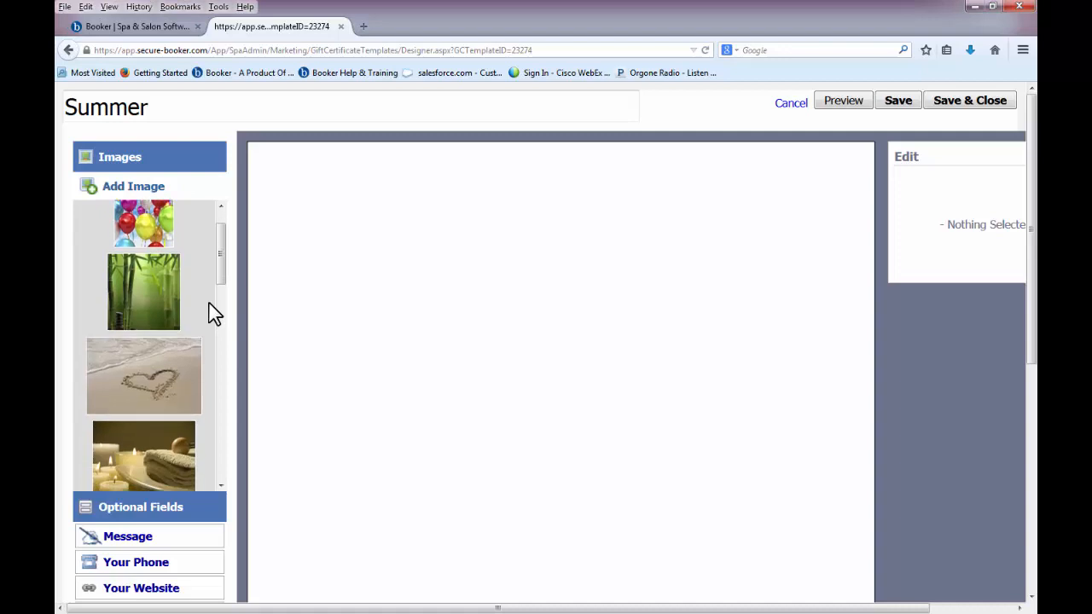
scroll(213, 314, down, 2)
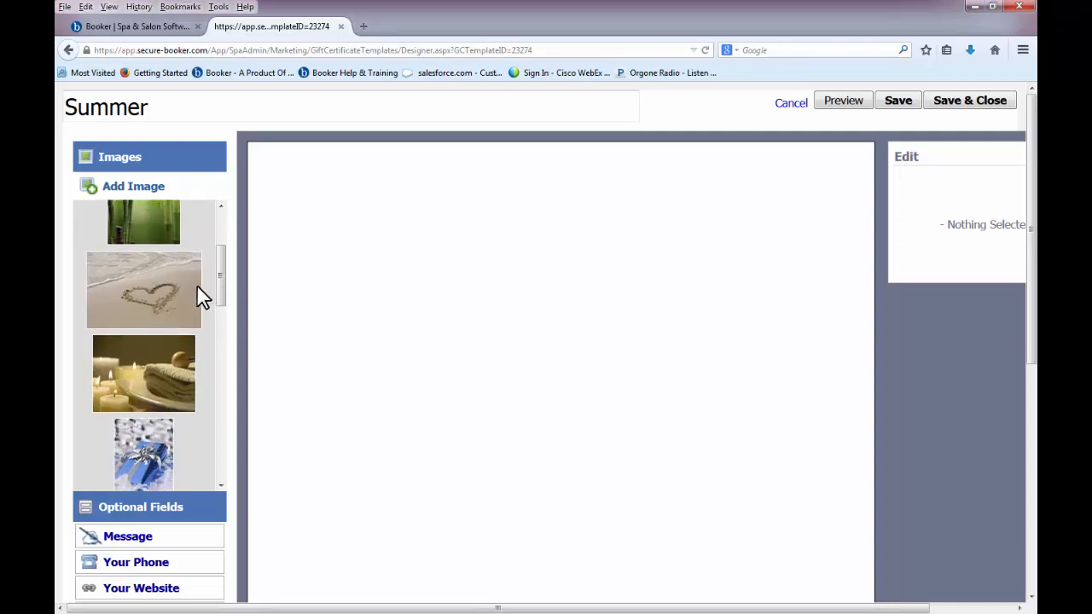
drag(189, 287, 371, 267)
drag(265, 225, 222, 127)
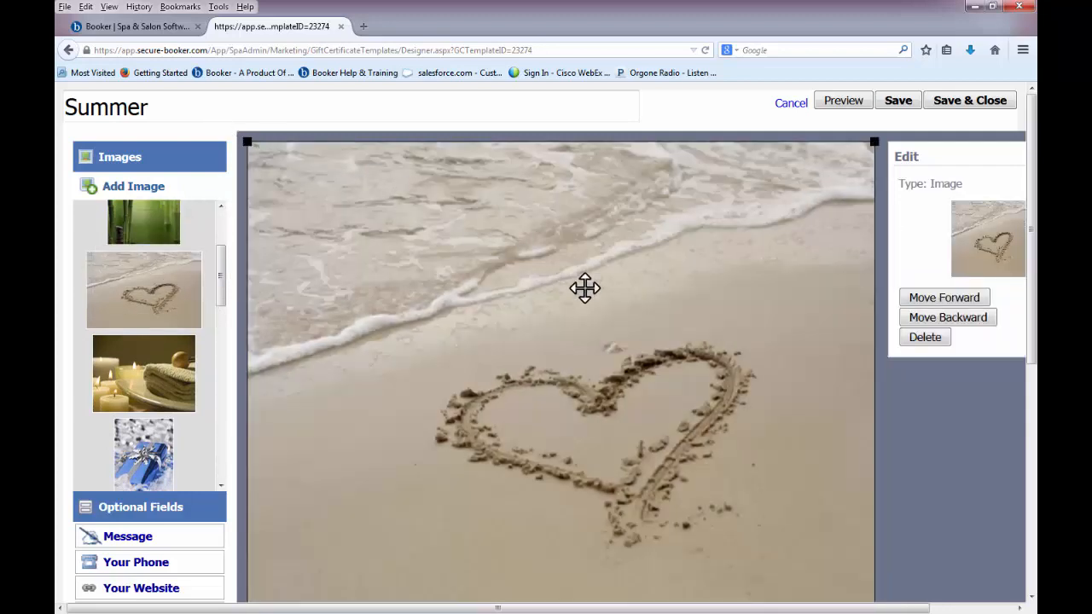
- Move the A GIFT FOR and FROM lines under the photo, add a Message field, and save
scroll(585, 288, down, 5)
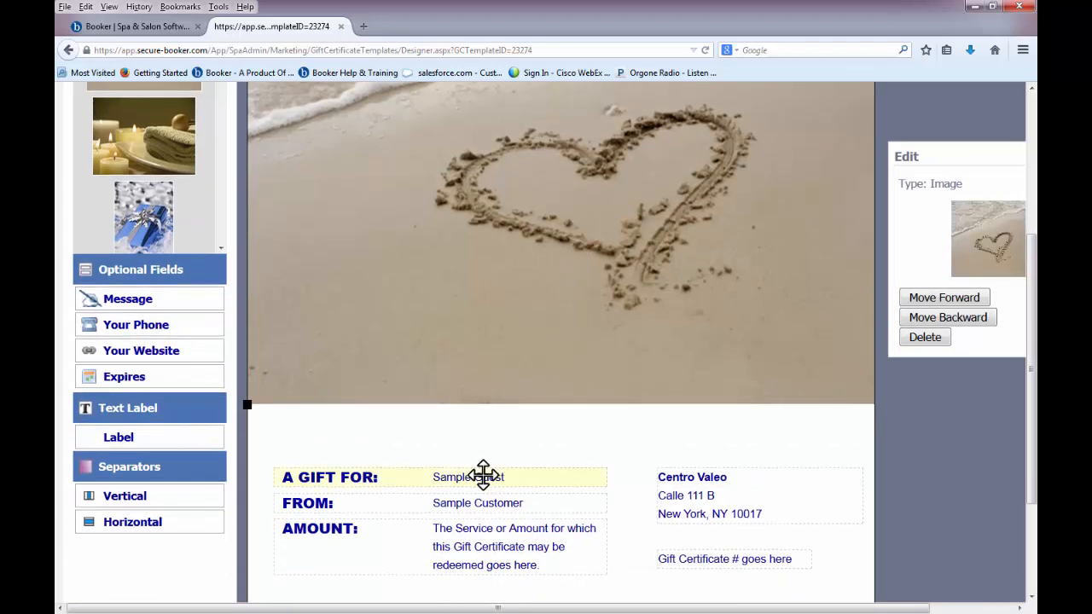
drag(483, 475, 459, 428)
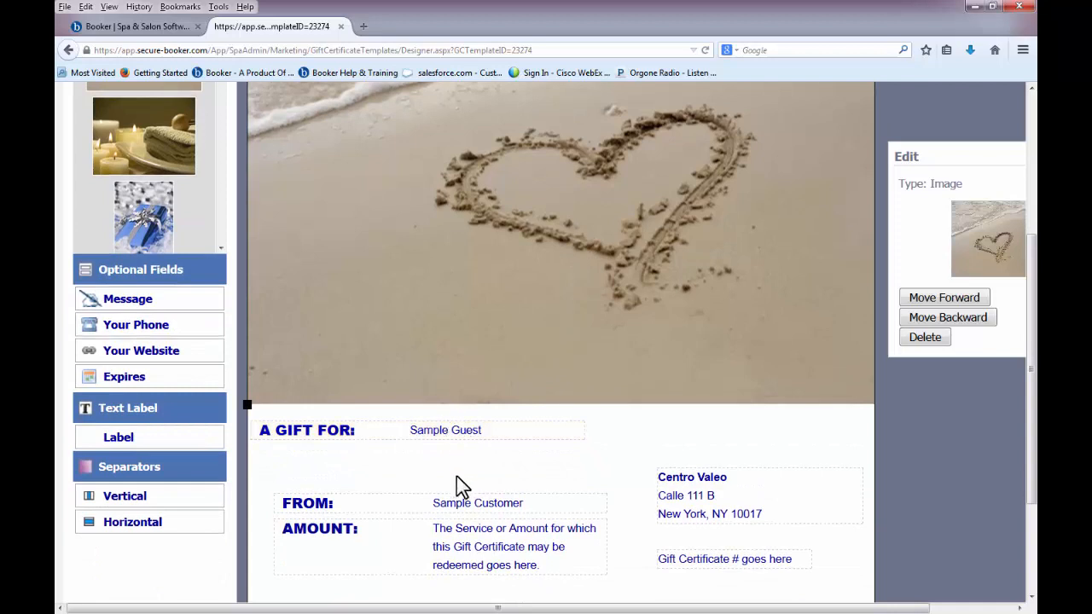
drag(439, 504, 418, 455)
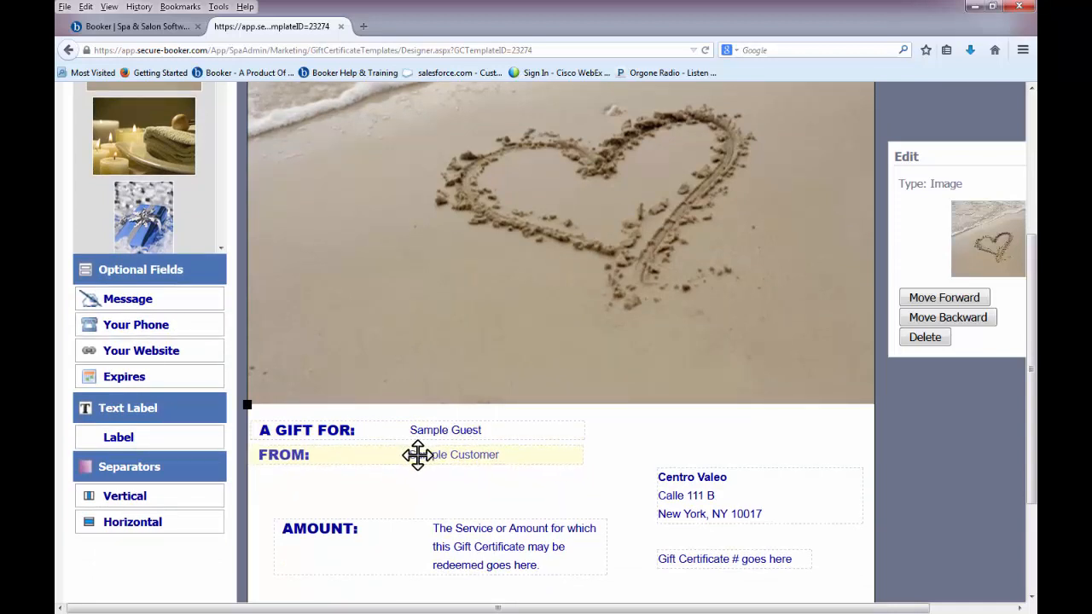
drag(182, 306, 360, 483)
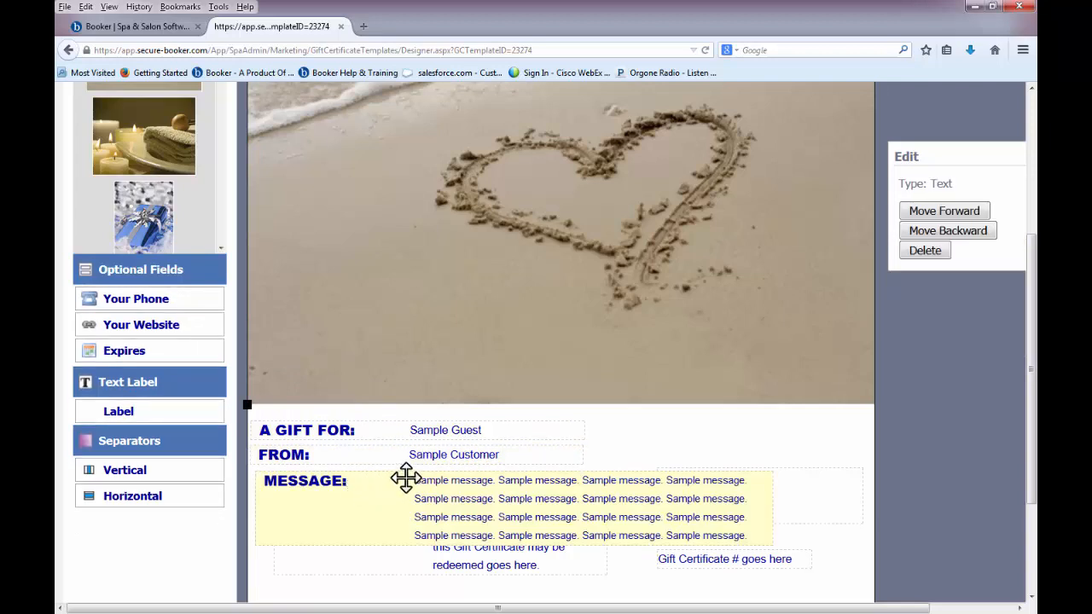
scroll(611, 466, up, 5)
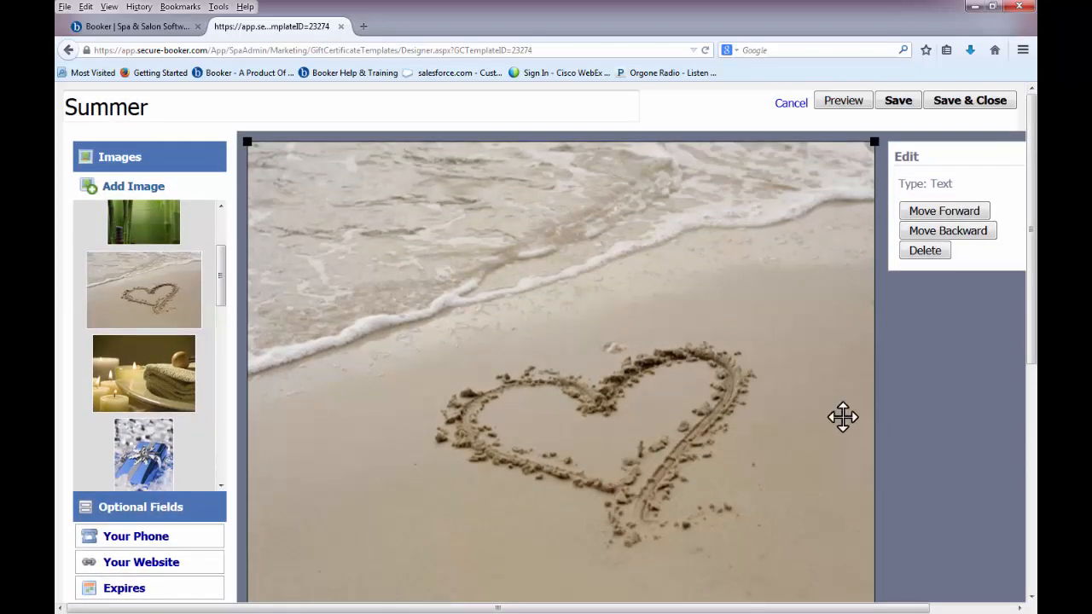
click(947, 105)
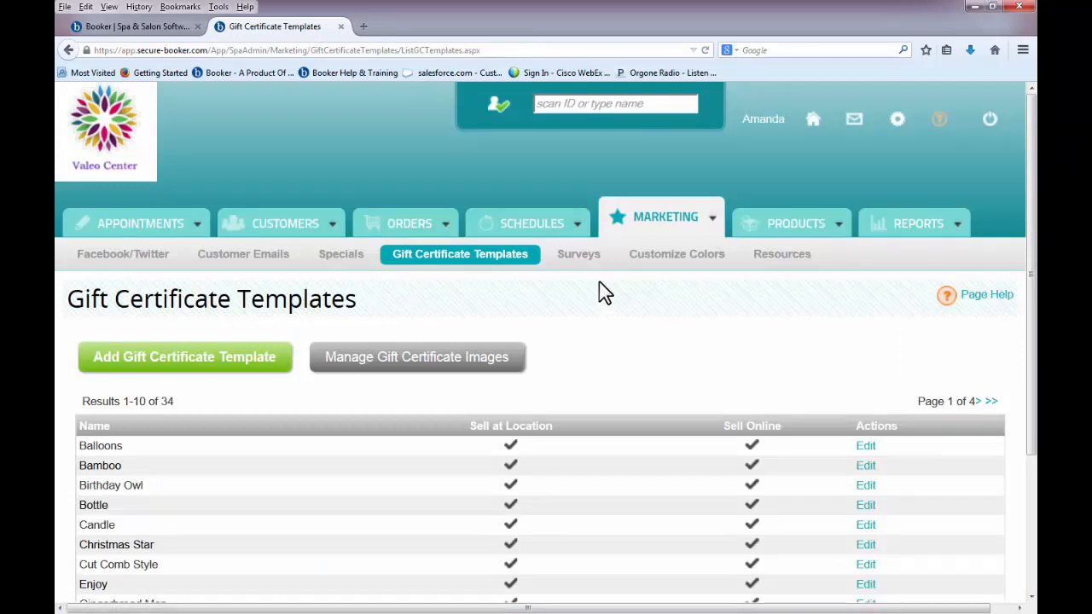
- Open Manage Surveys and preview the Customer Satisfaction Survey form, then return to the survey list
click(585, 257)
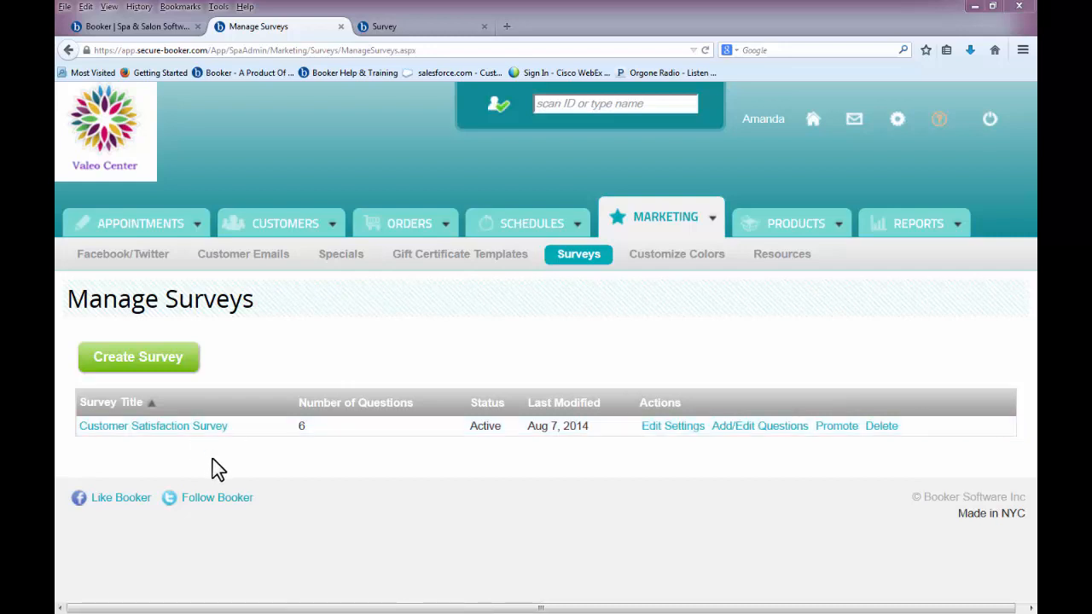
click(398, 27)
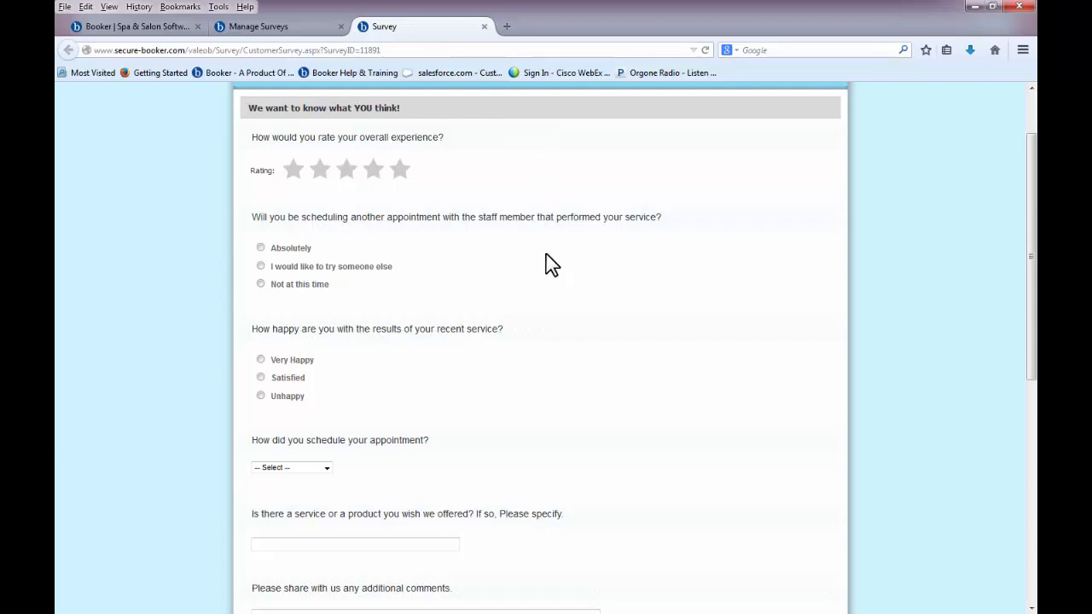
click(319, 30)
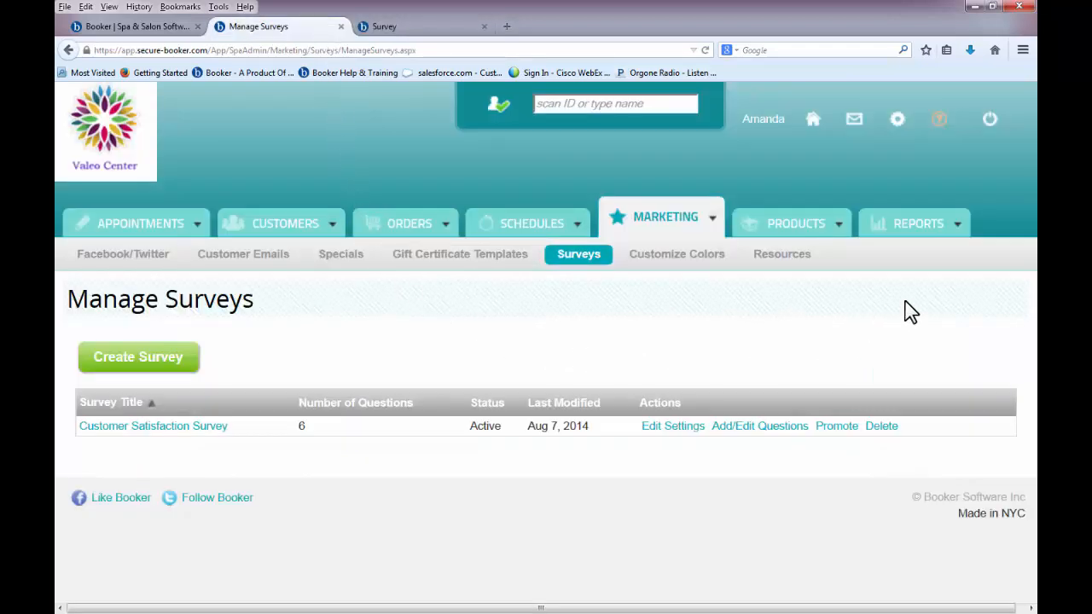
click(956, 225)
- Open Customize Colors and review the booking theme, kiosk colours, system theme and logo sections
click(670, 272)
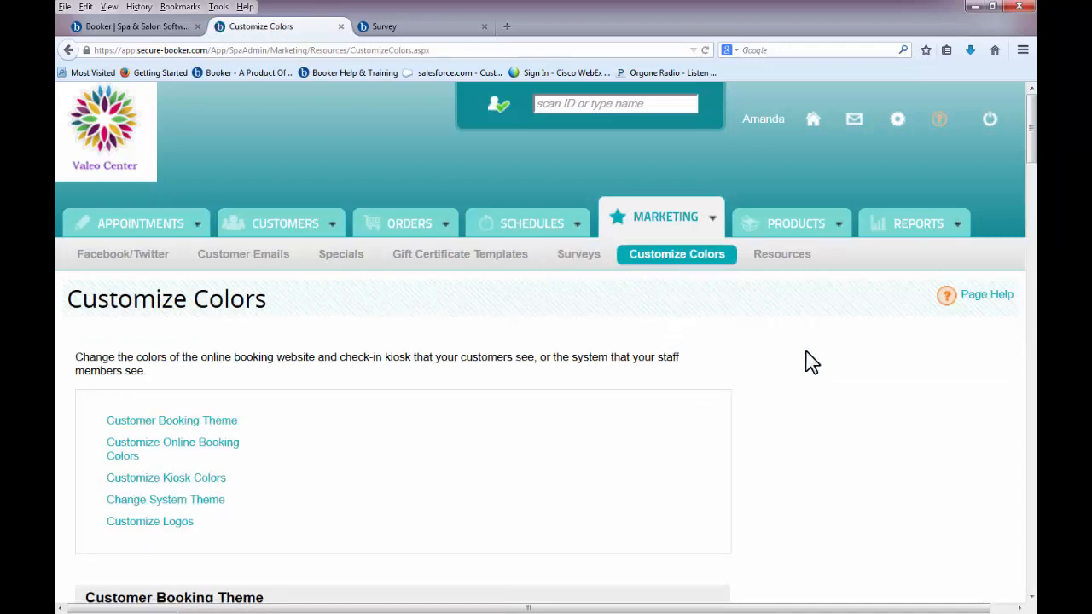
scroll(811, 362, down, 5)
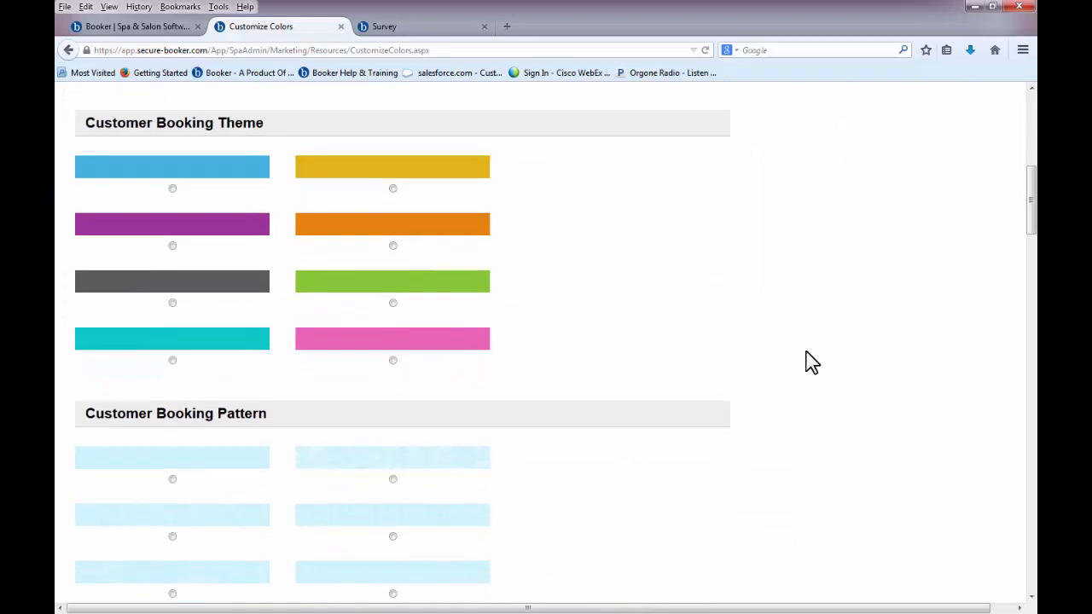
scroll(811, 362, down, 4)
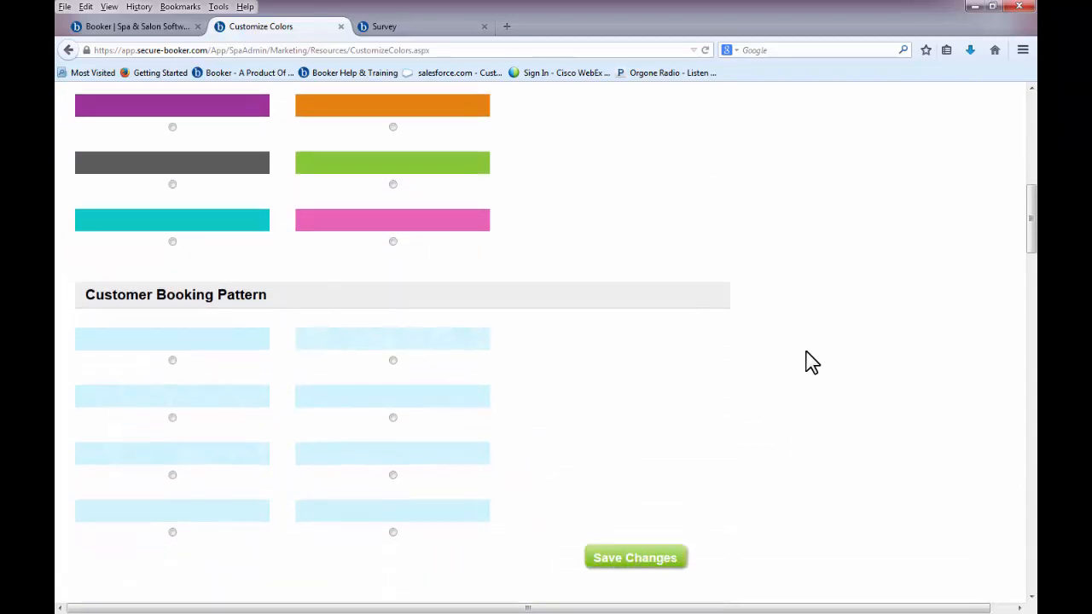
scroll(812, 363, down, 3)
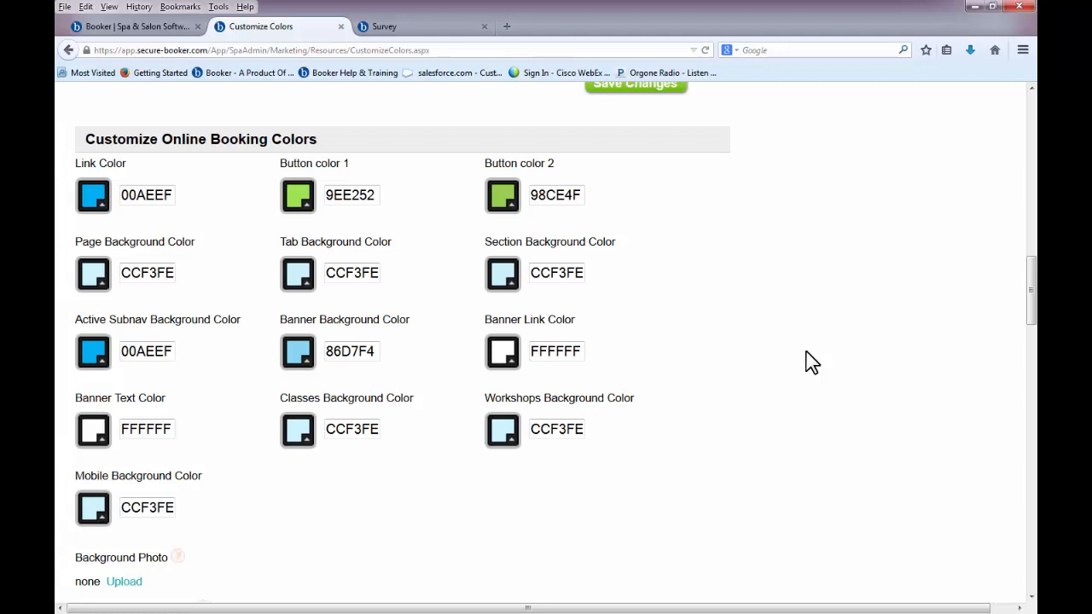
scroll(810, 362, down, 5)
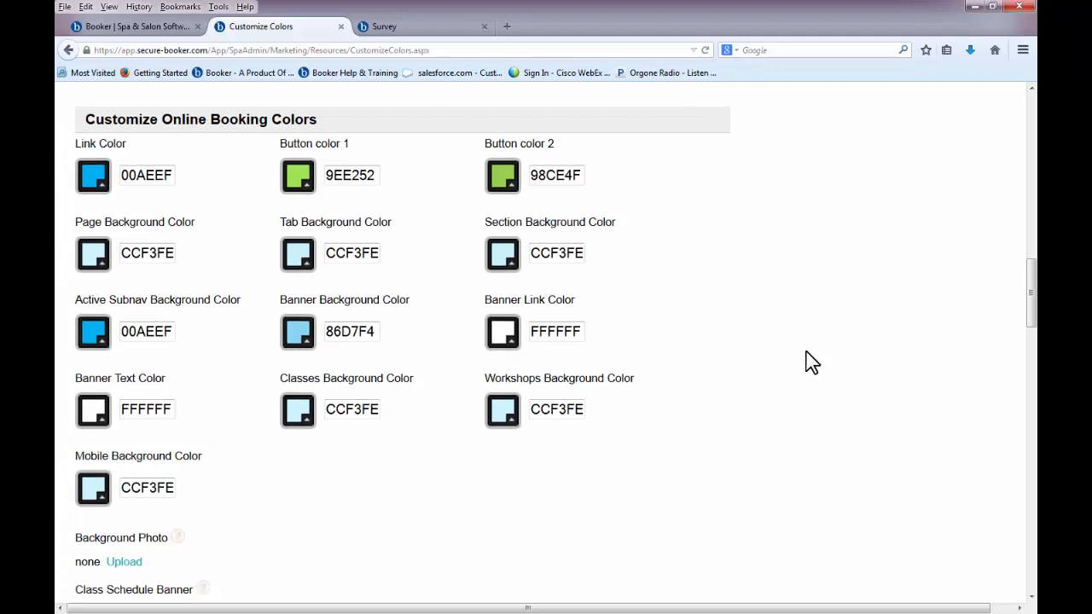
scroll(810, 362, down, 5)
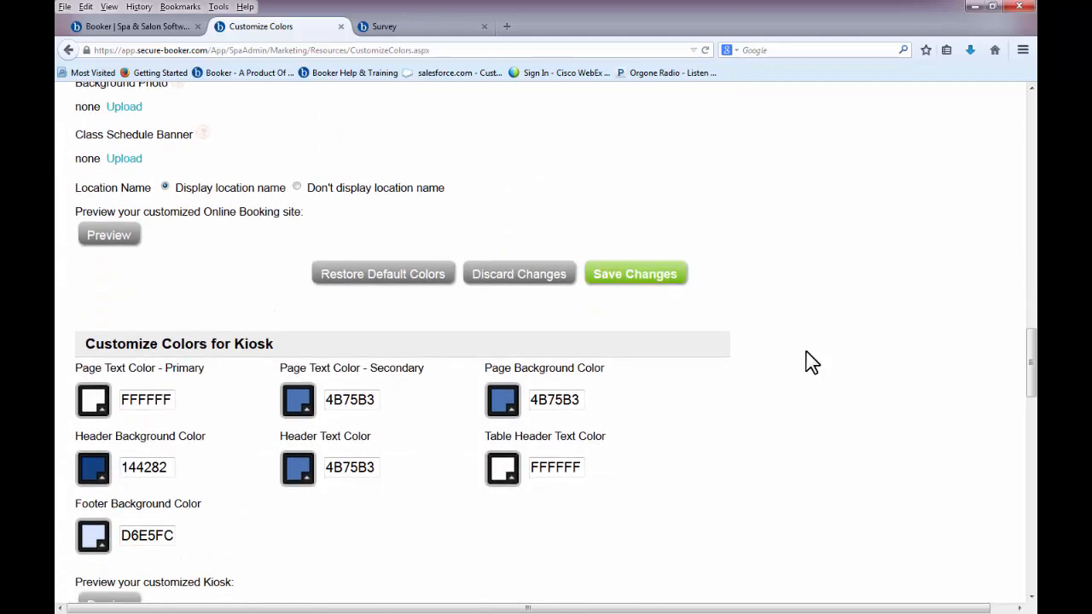
scroll(811, 362, down, 3)
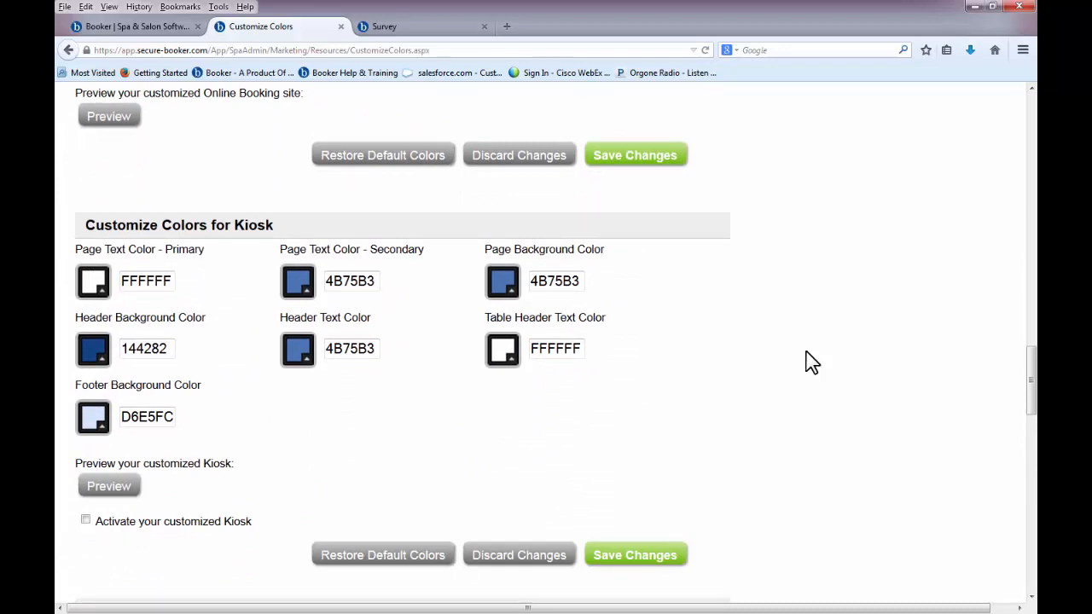
scroll(811, 362, down, 10)
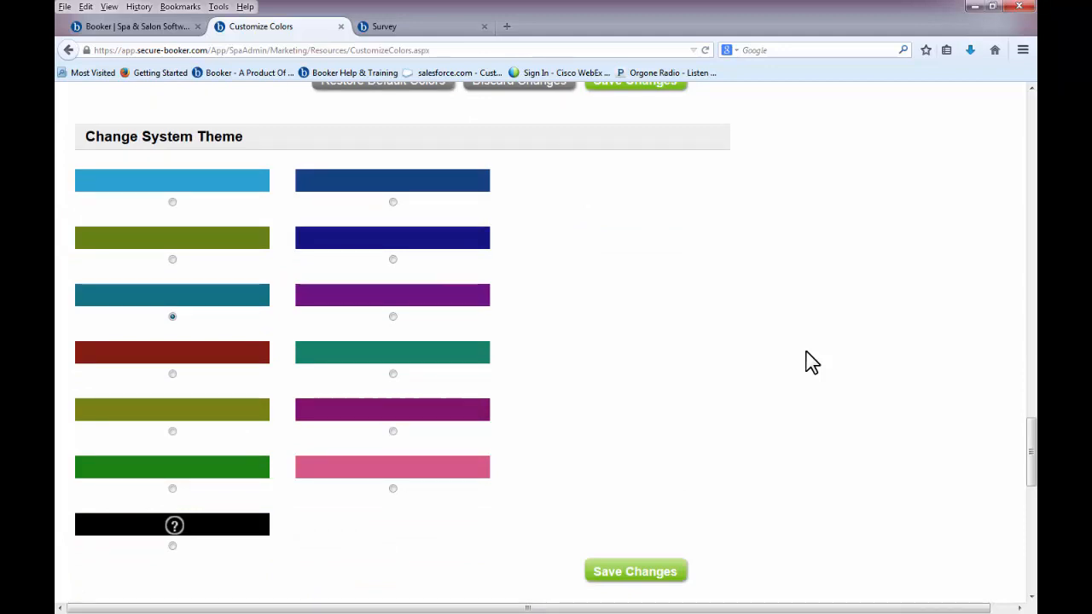
scroll(794, 438, down, 7)
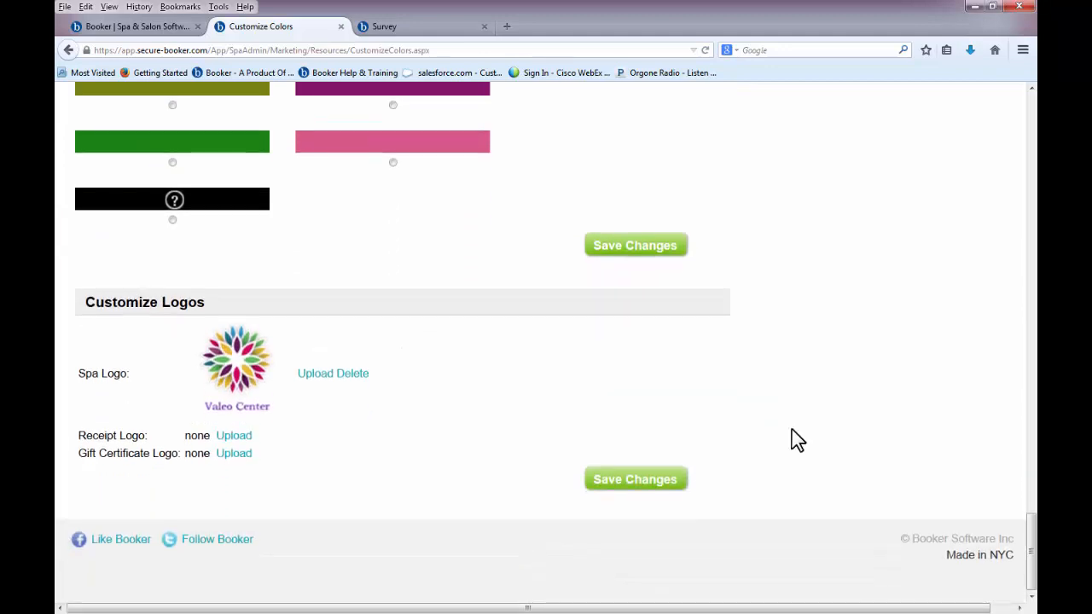
scroll(793, 438, up, 2)
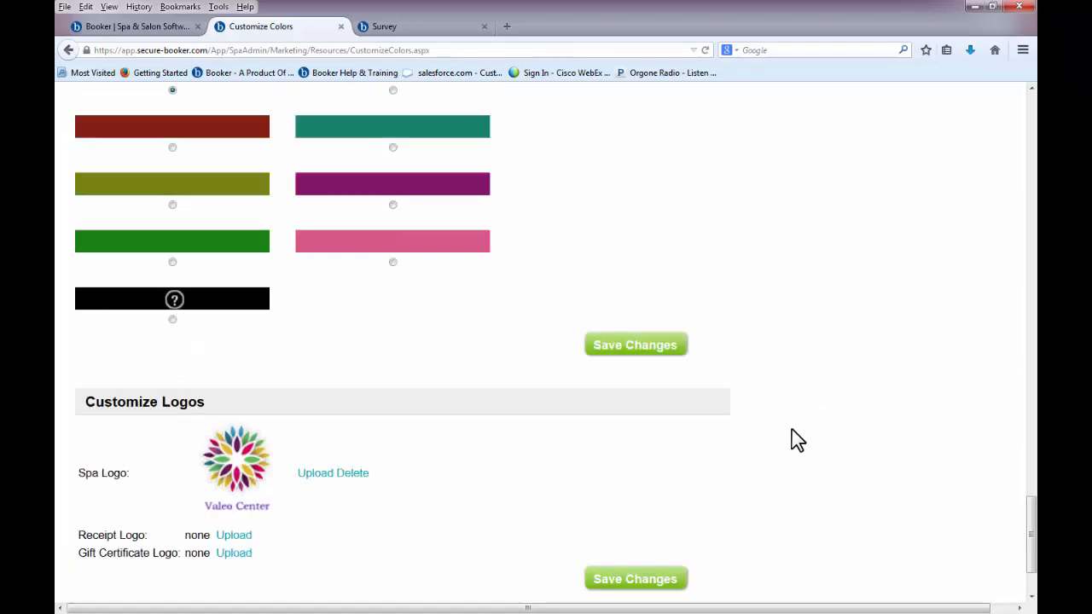
scroll(794, 438, up, 20)
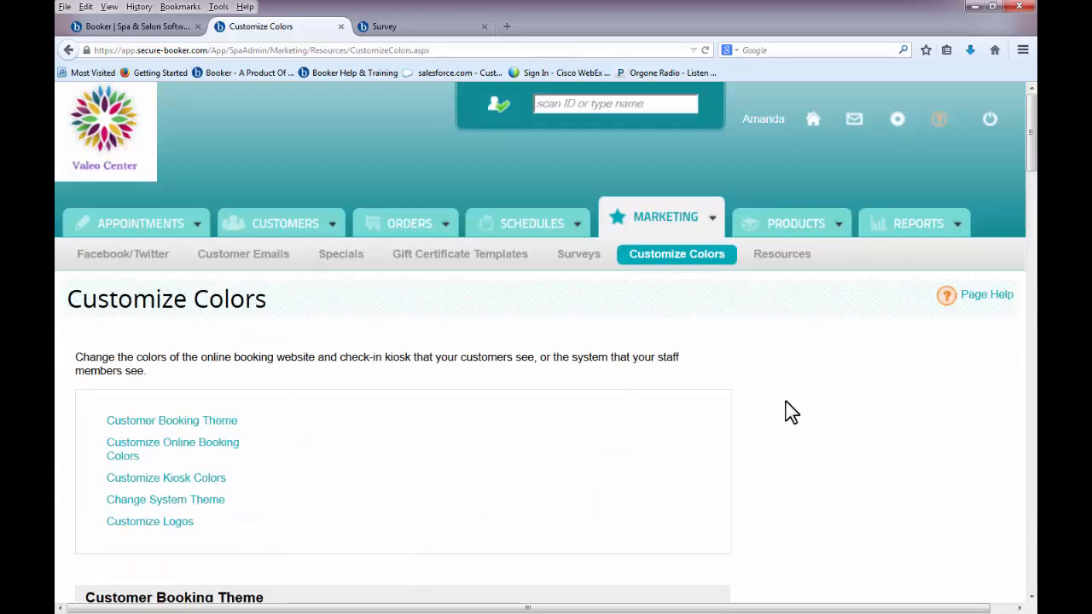
click(780, 256)
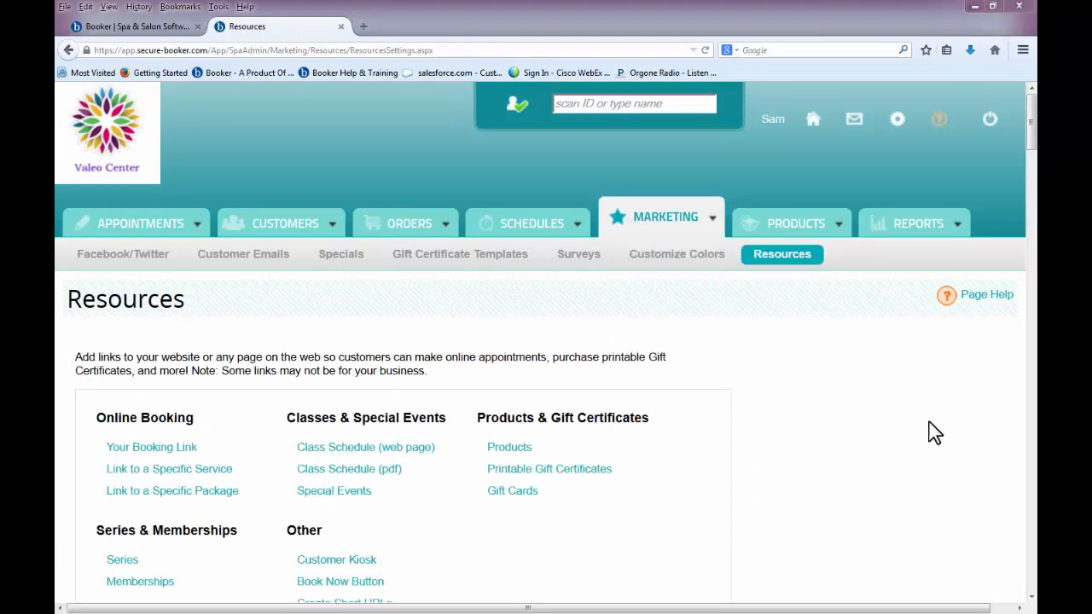
- Add the Full Day Spa Escape ($225.00) package to the Book Package Online link
scroll(934, 433, down, 3)
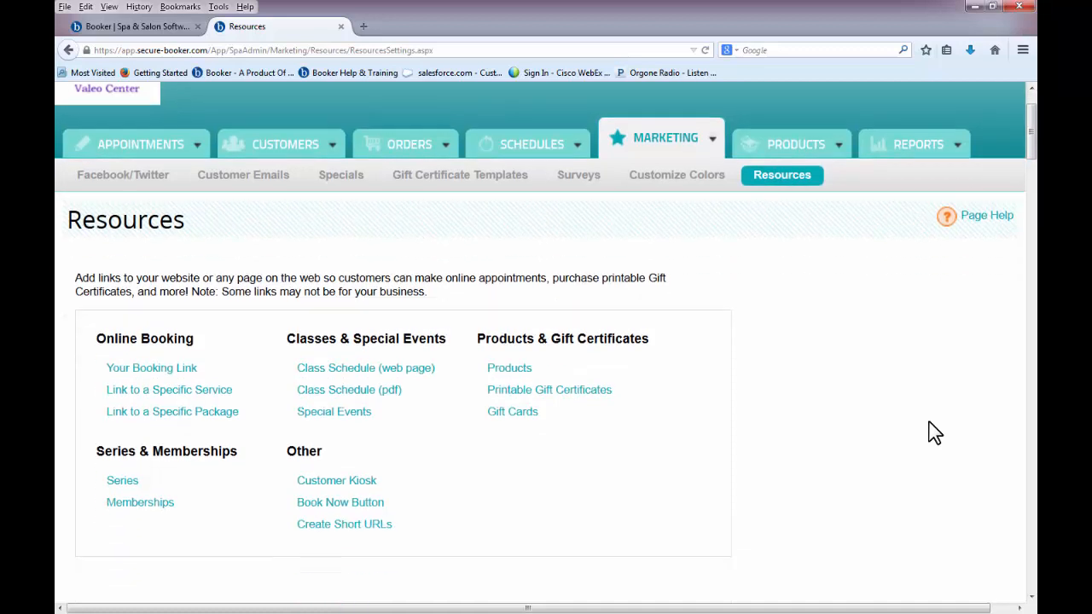
scroll(935, 433, down, 3)
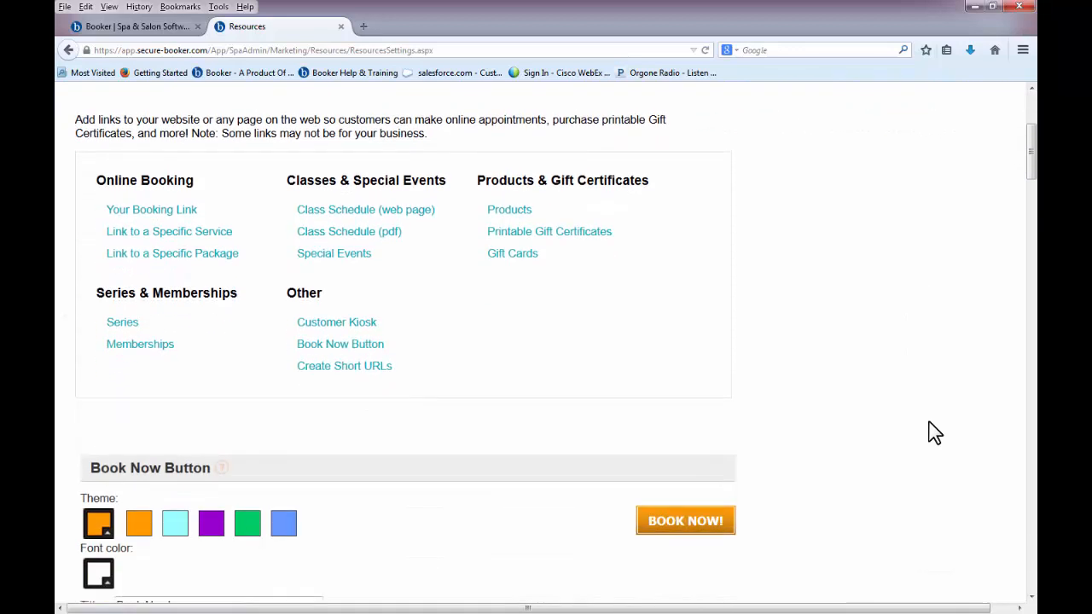
scroll(934, 433, down, 3)
scroll(934, 432, down, 4)
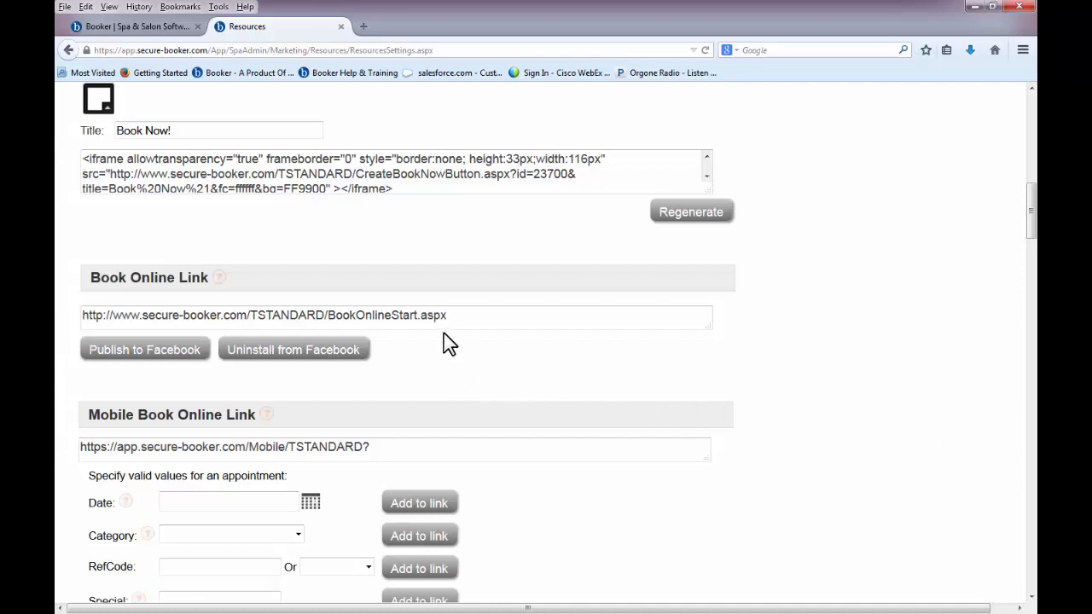
scroll(448, 344, down, 7)
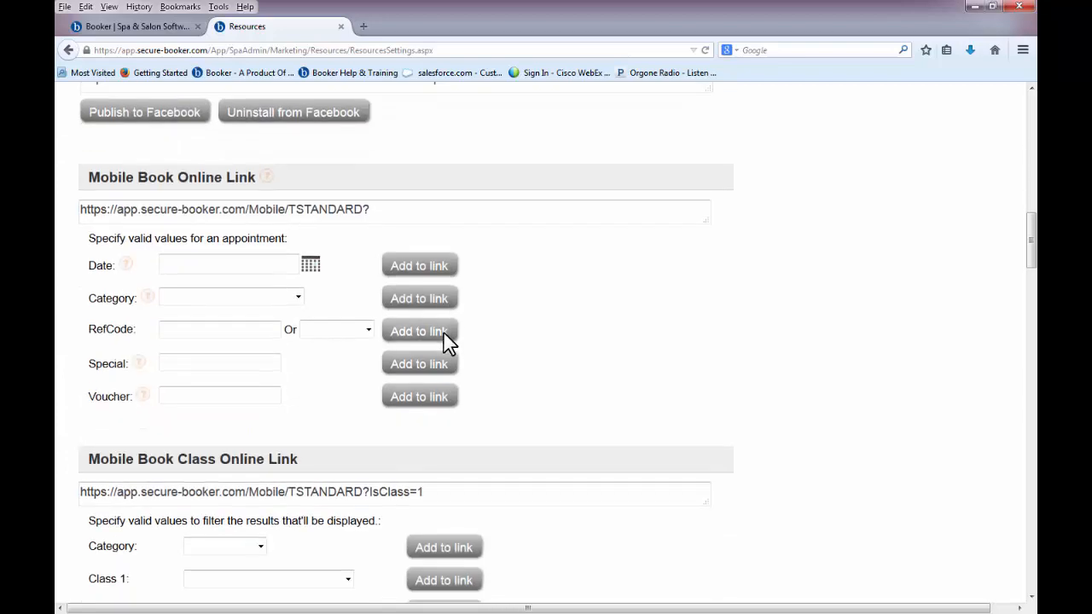
scroll(448, 344, down, 4)
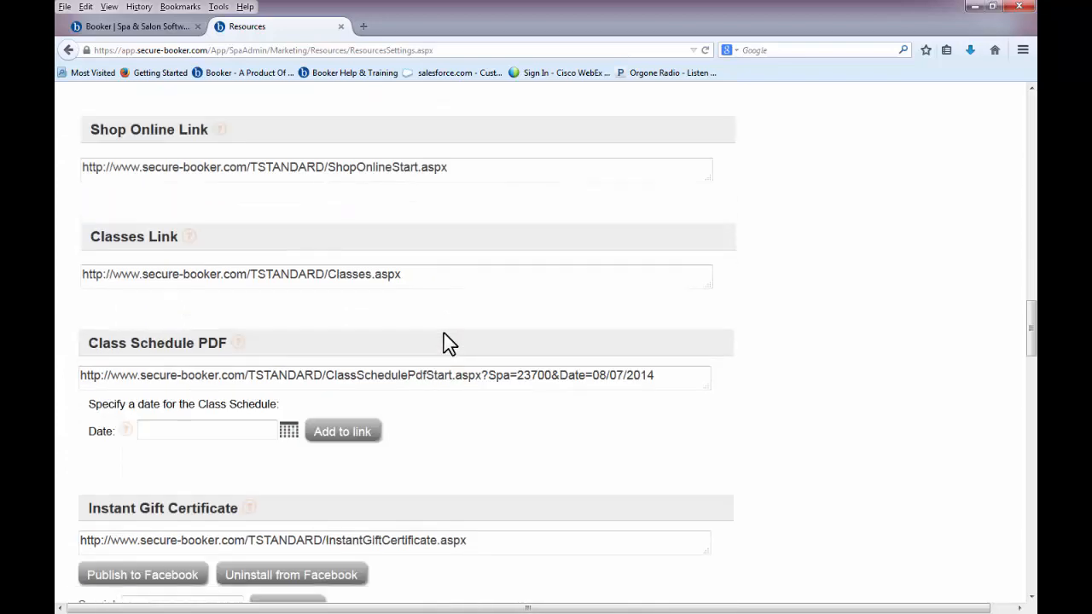
scroll(448, 344, down, 4)
scroll(448, 344, down, 4)
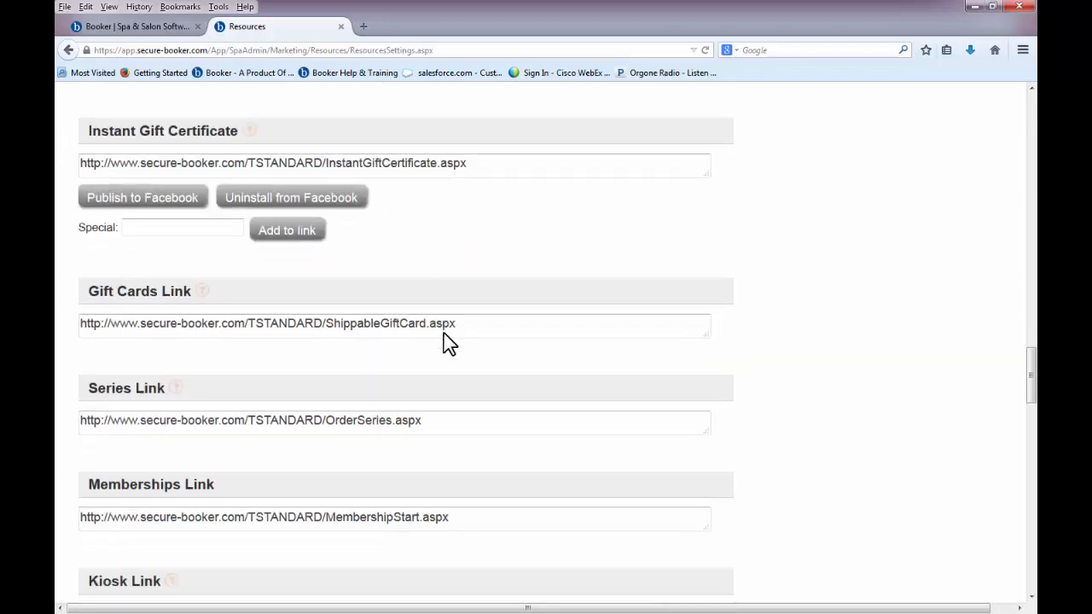
scroll(448, 343, down, 4)
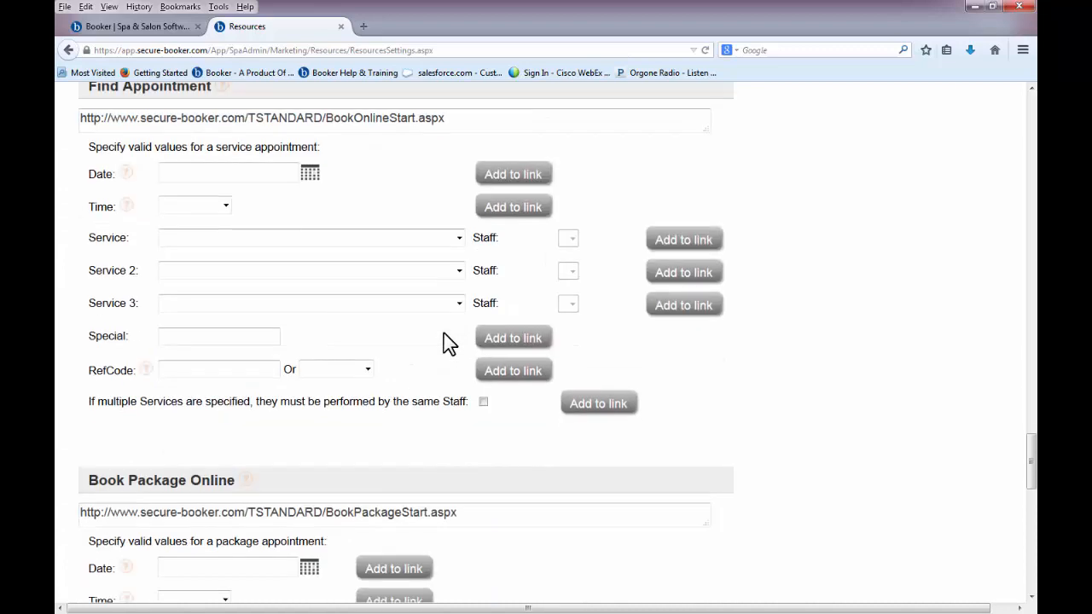
scroll(448, 344, down, 3)
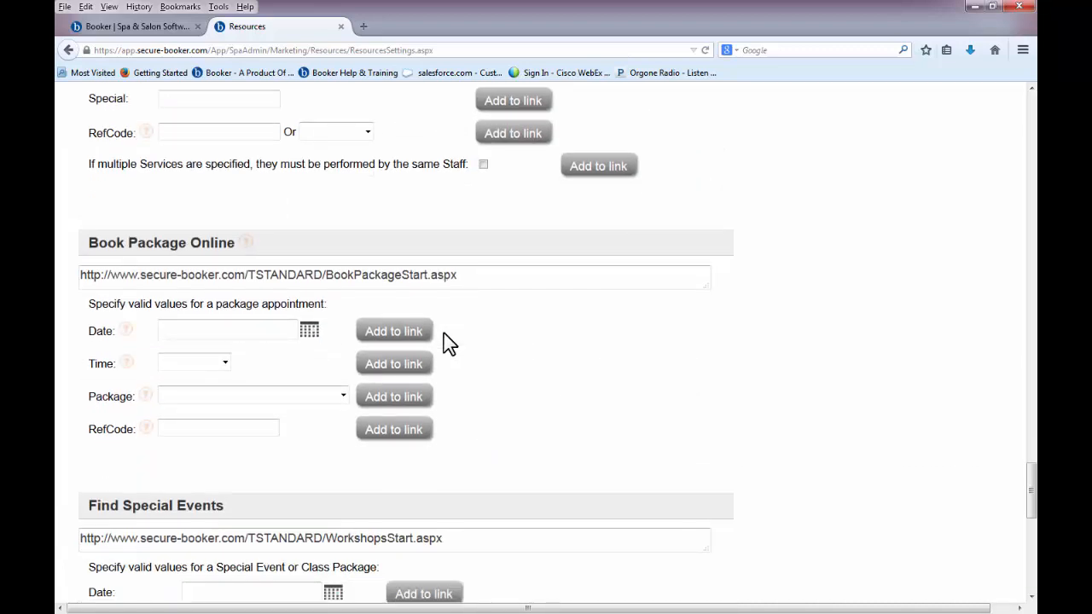
click(343, 396)
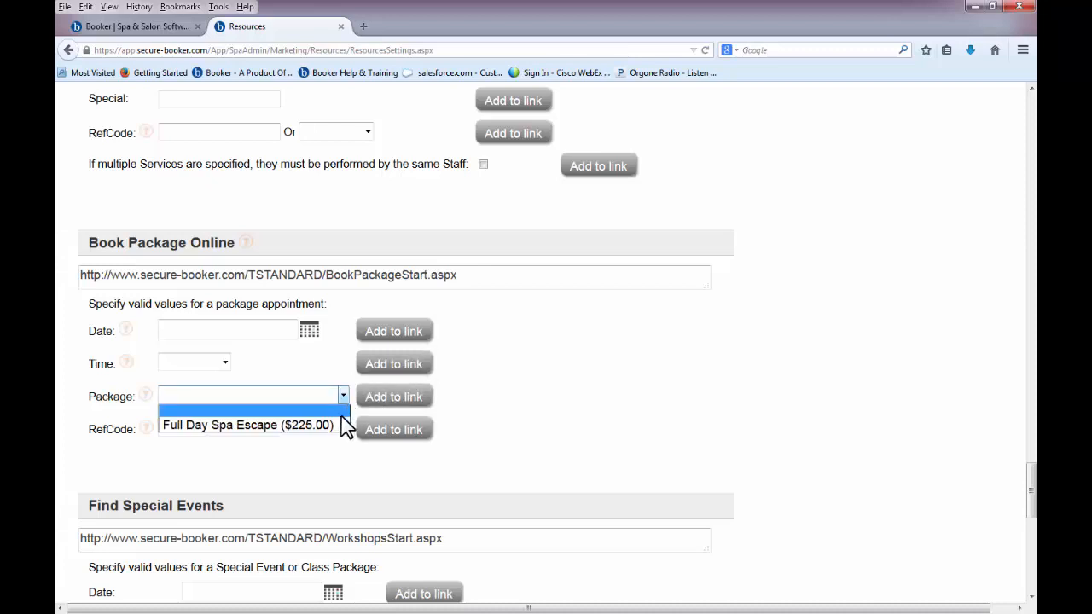
click(340, 423)
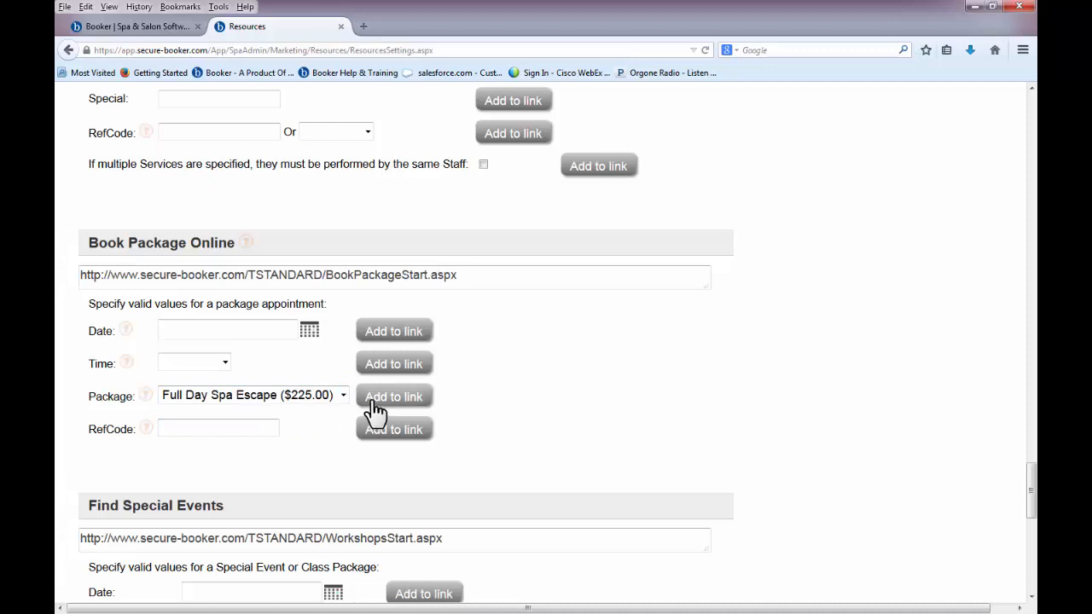
click(376, 399)
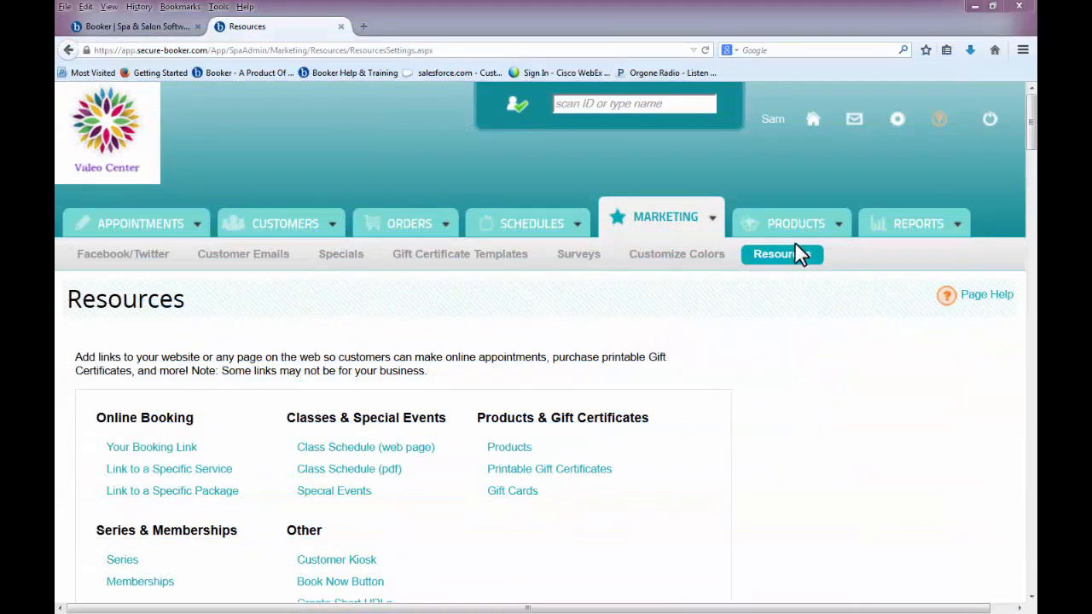
click(798, 239)
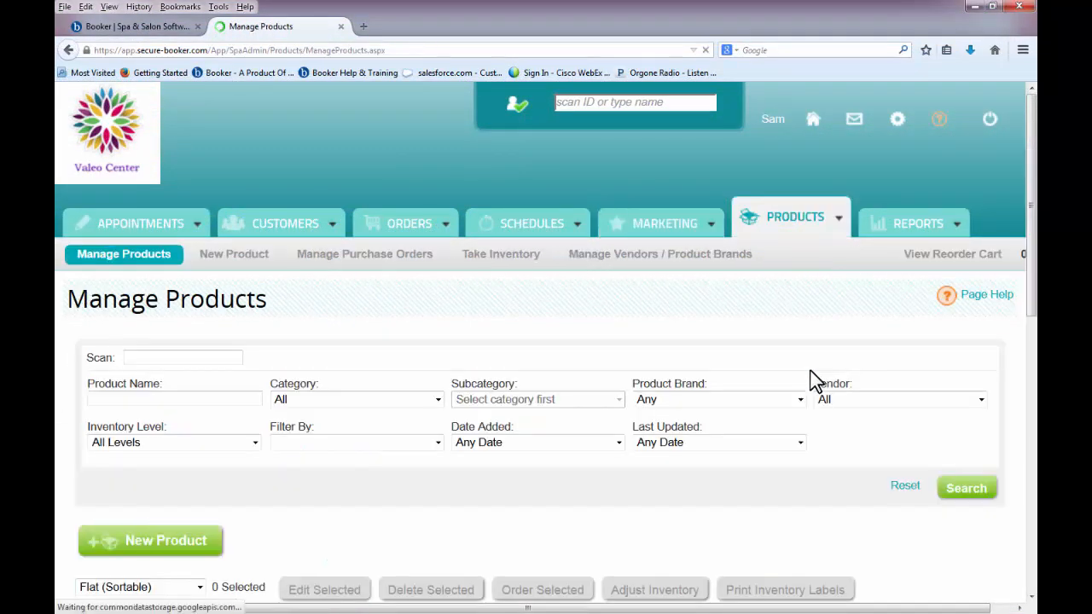
scroll(826, 479, down, 3)
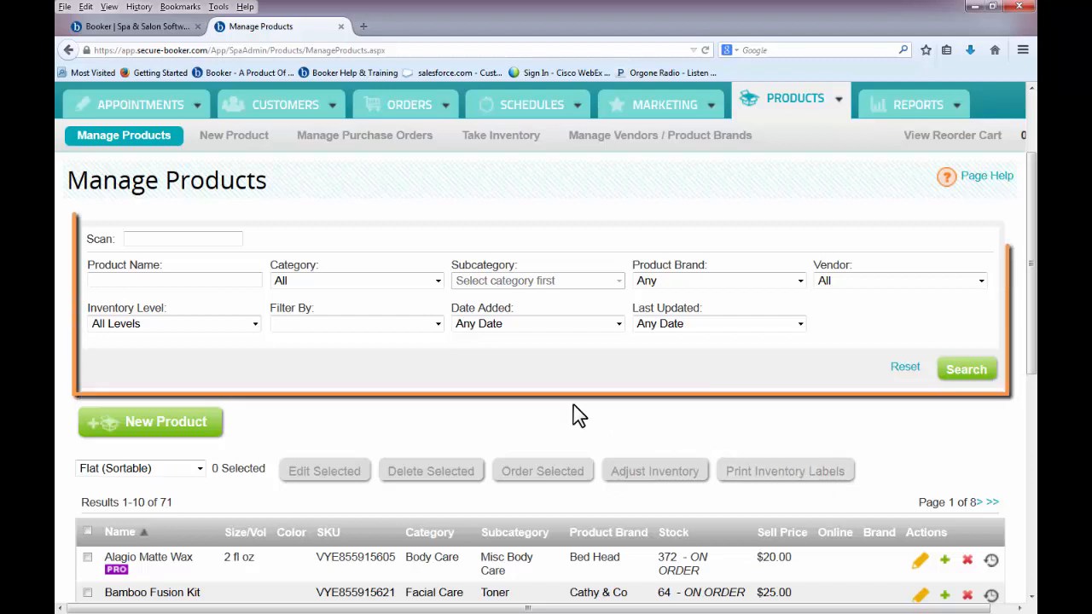
click(235, 279)
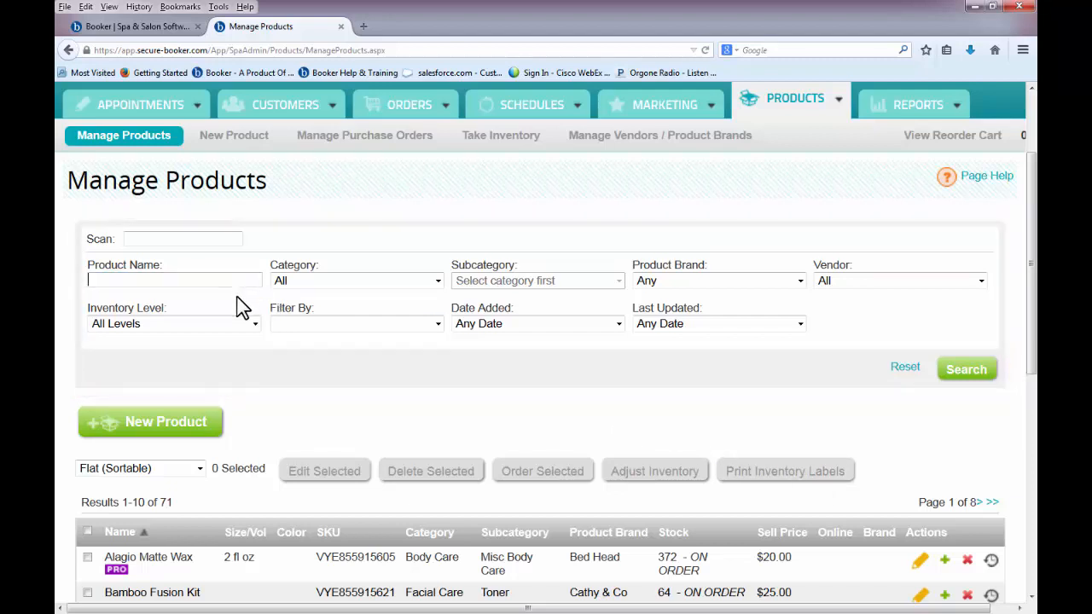
click(255, 324)
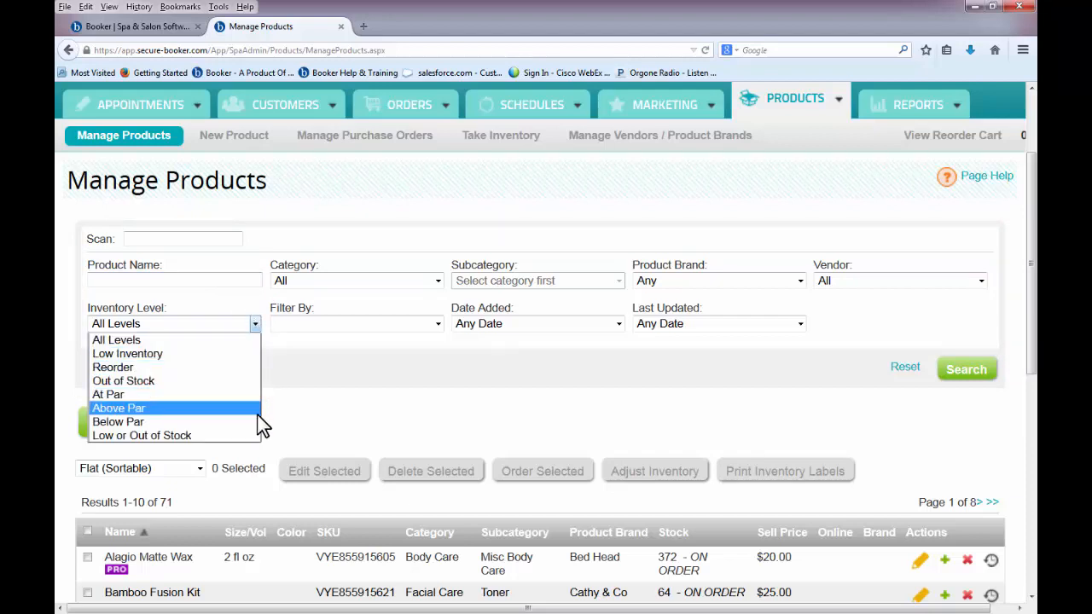
click(404, 431)
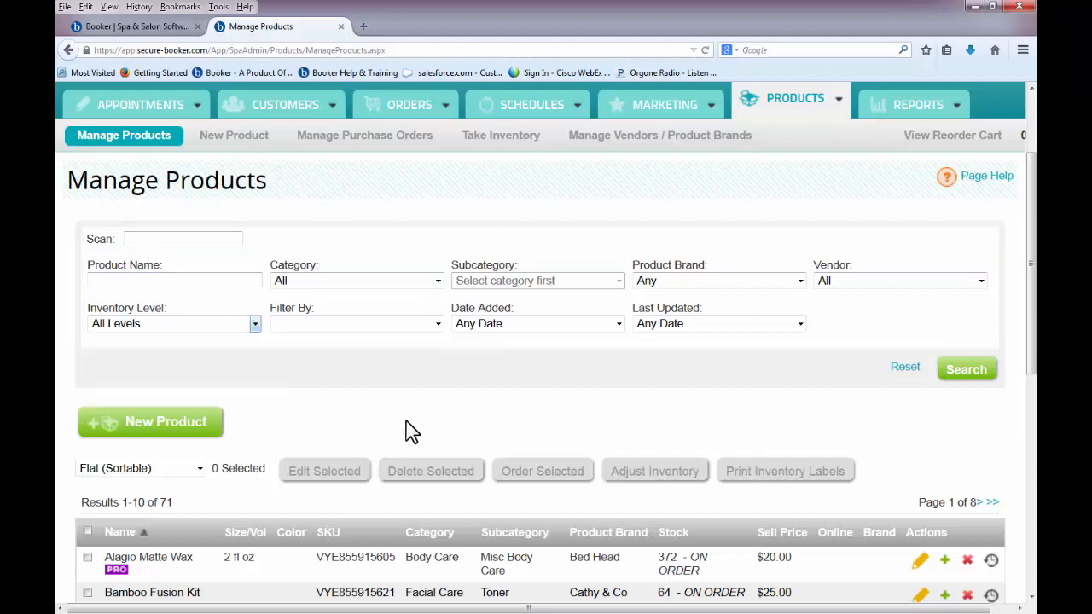
scroll(549, 409, down, 3)
scroll(548, 410, down, 3)
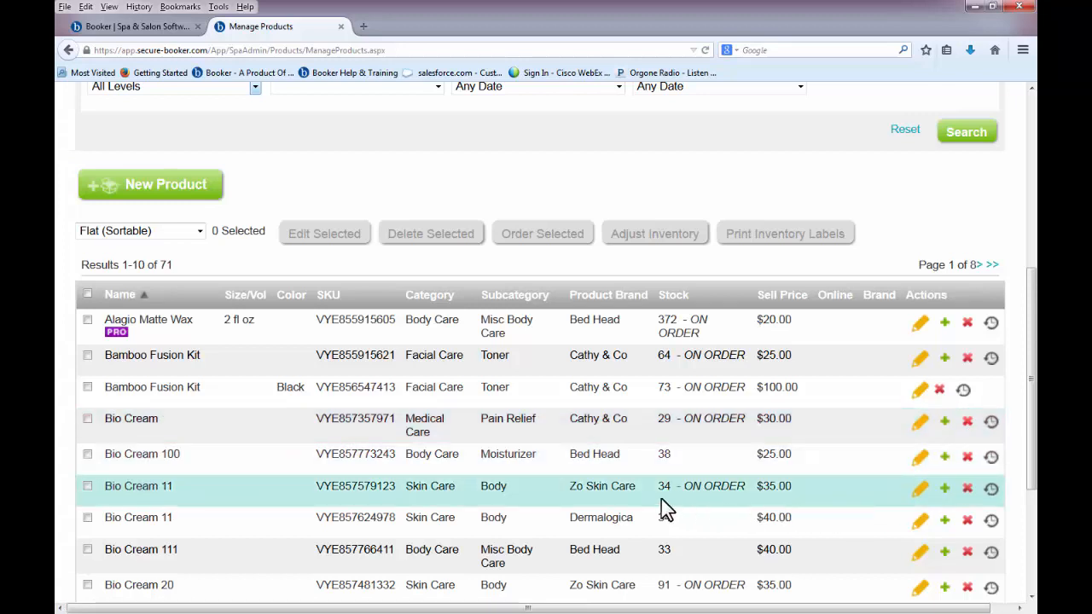
- Select Bamboo Fusion Kit, Bio Cream and Bio Cream 11 and start an inventory adjustment for them
click(87, 419)
click(87, 355)
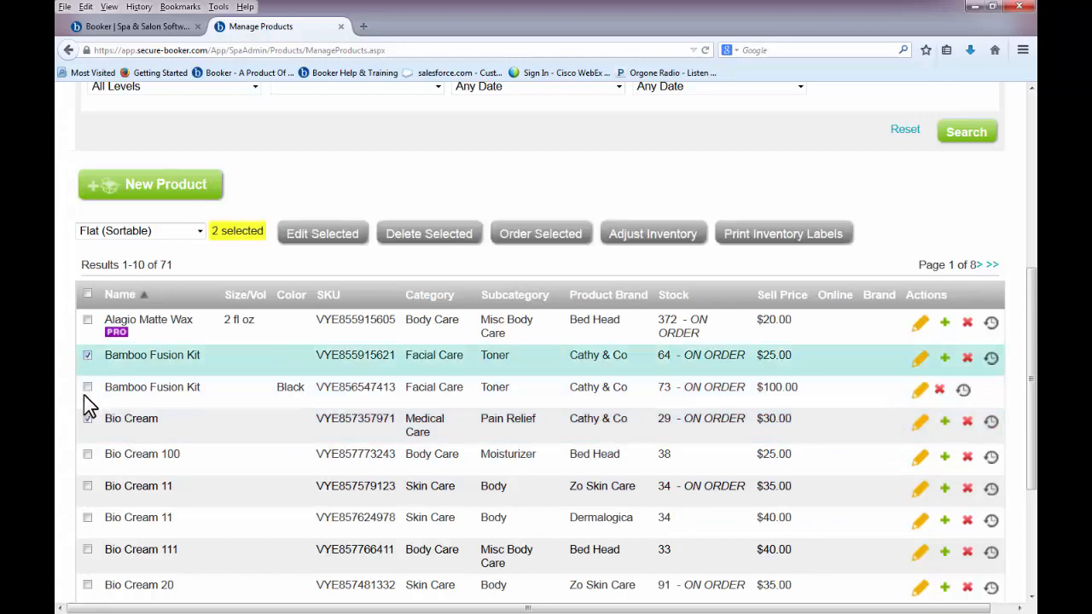
click(87, 487)
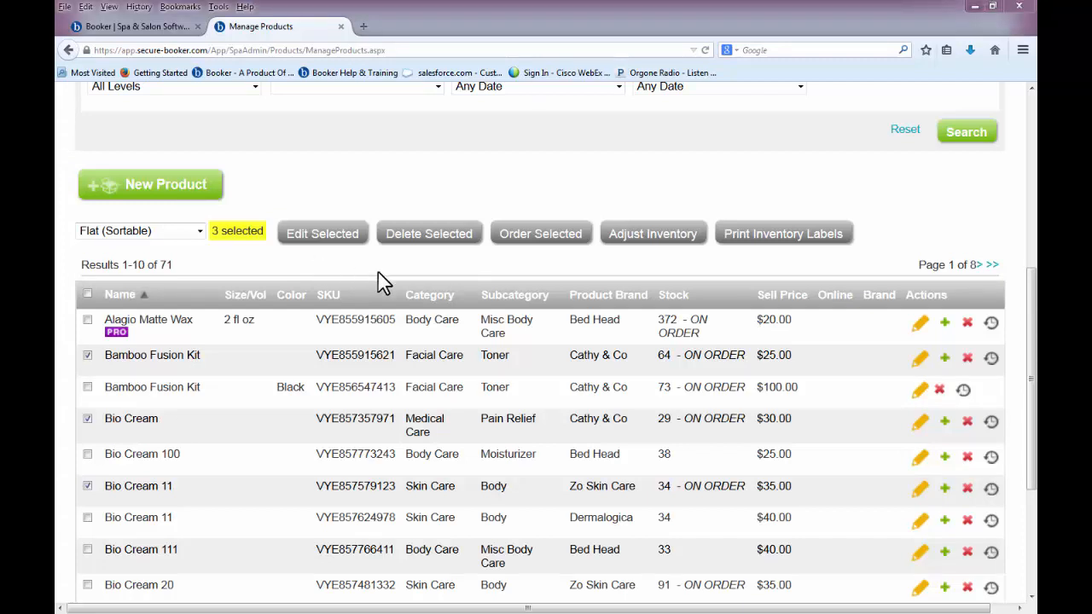
click(621, 249)
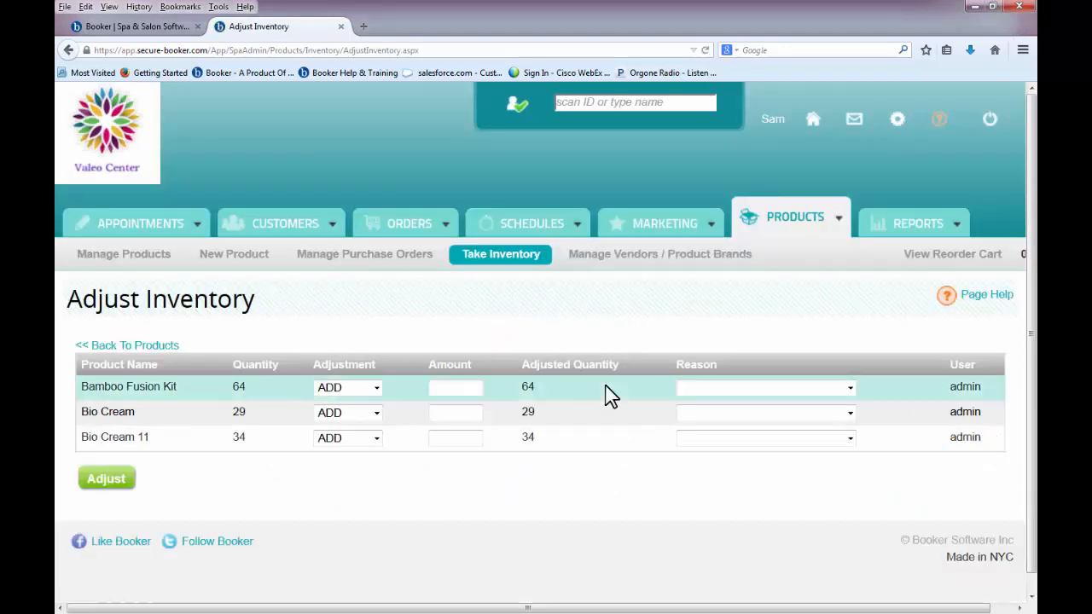
- Remove 1 Bamboo Fusion Kit, add 2 Bio Cream and 1 Bio Cream 11 with reasons, and apply
scroll(609, 395, down, 1)
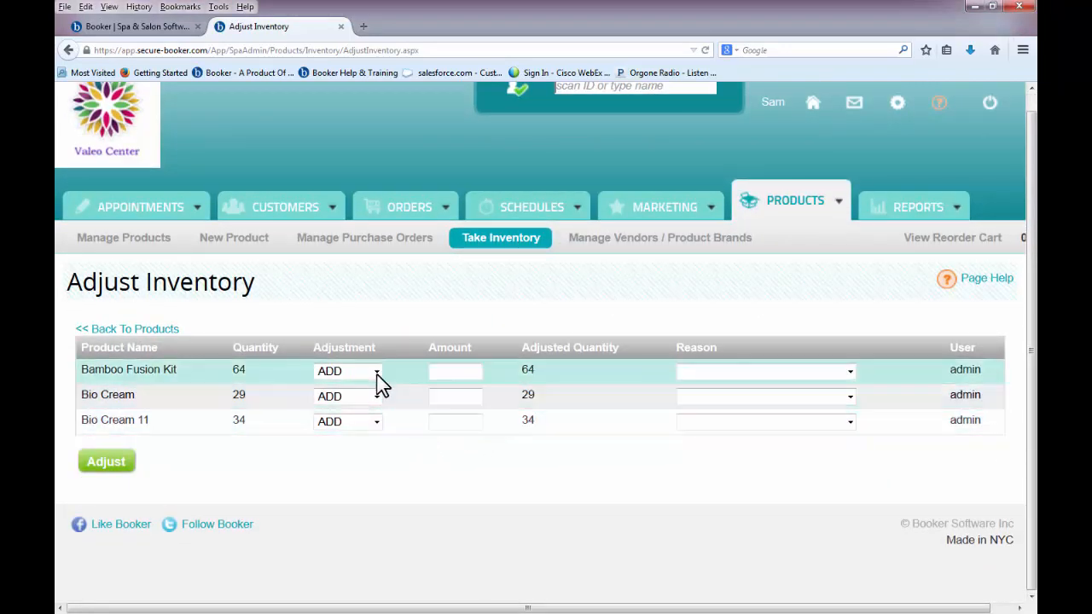
click(377, 374)
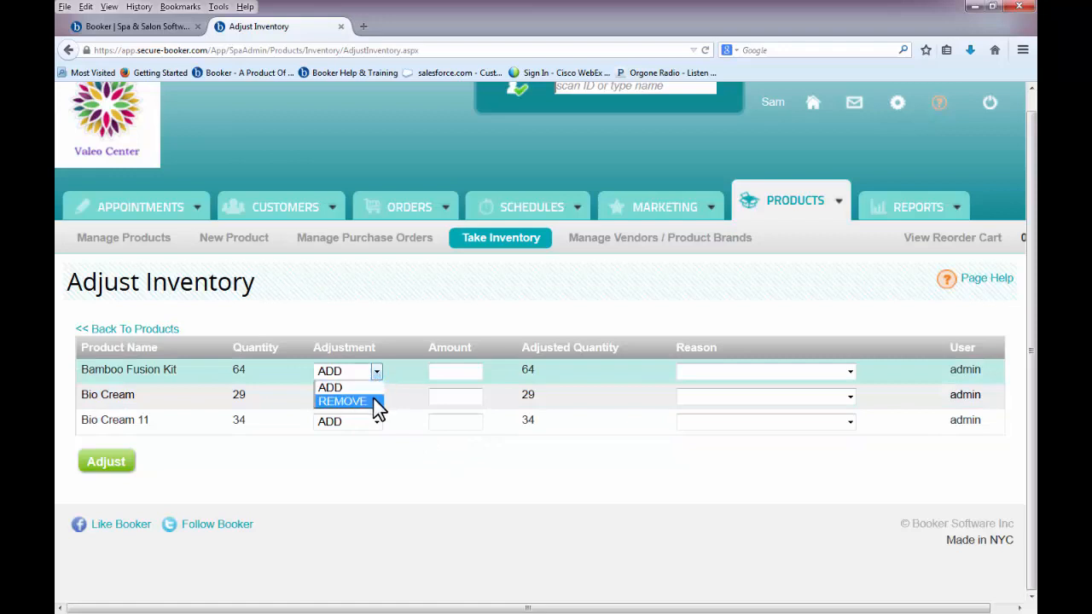
click(378, 405)
click(457, 371)
text(1)
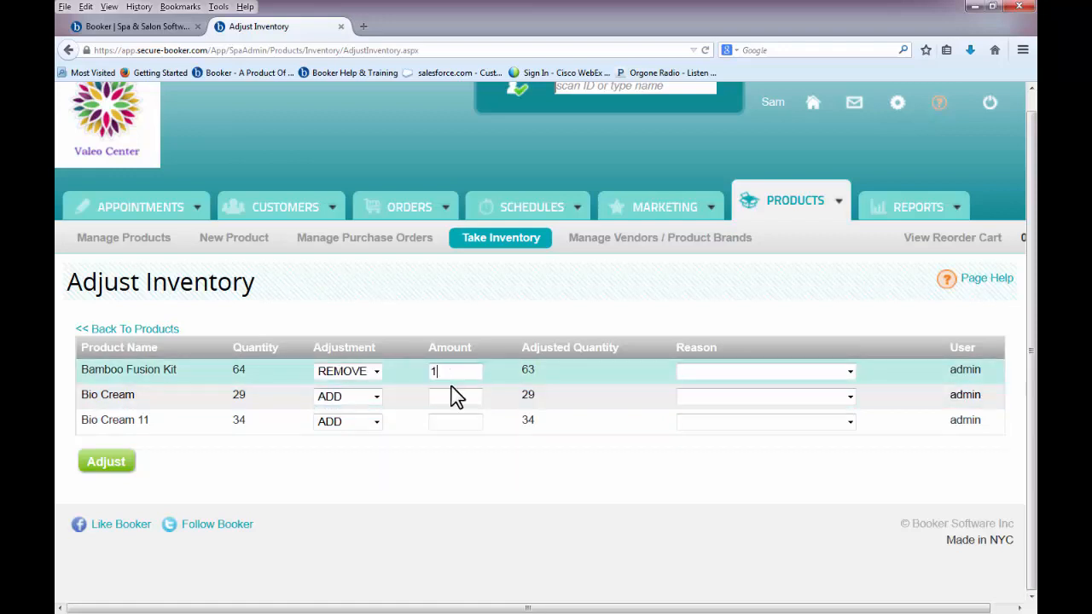
click(455, 396)
text(2)
click(456, 421)
text(1)
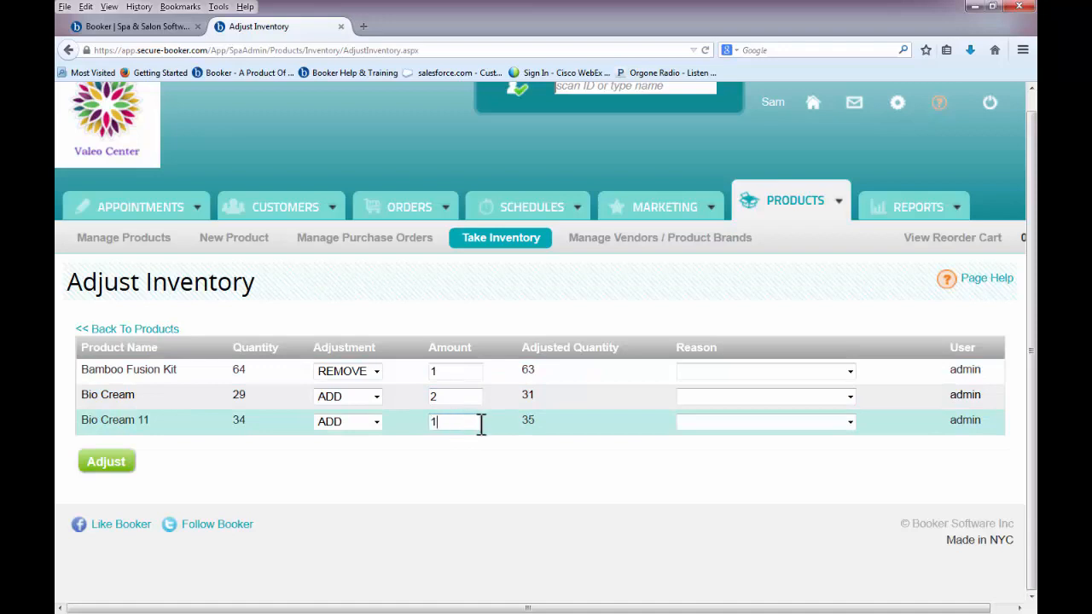
click(715, 424)
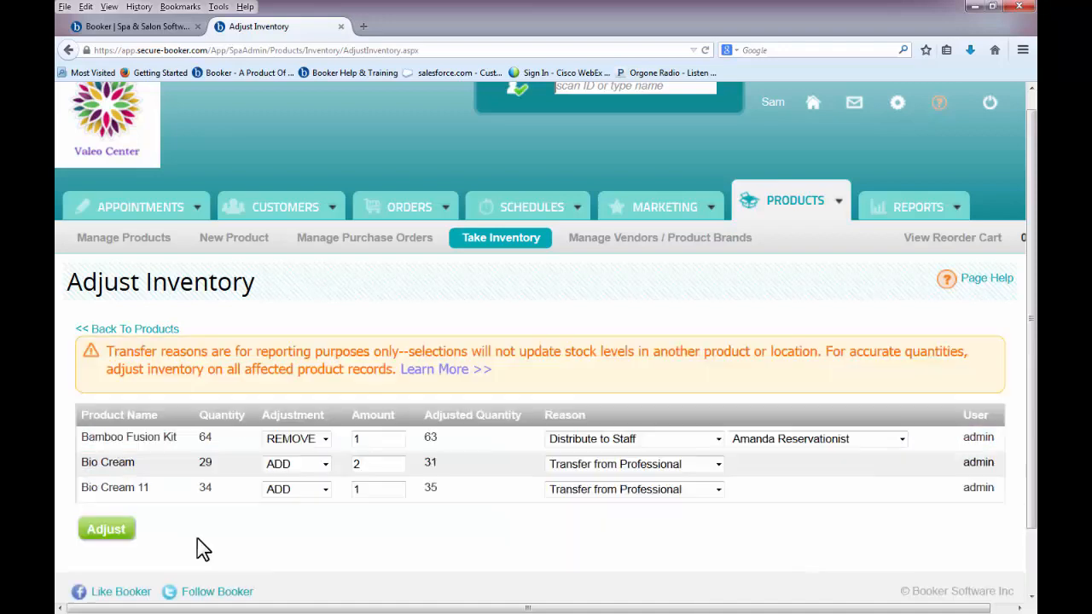
click(117, 533)
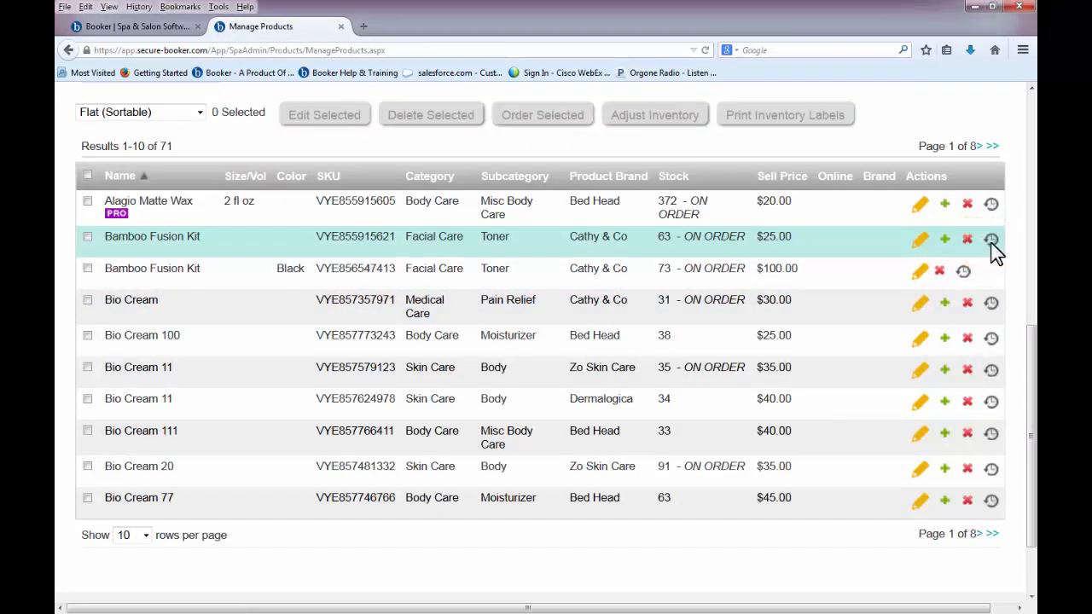
click(992, 244)
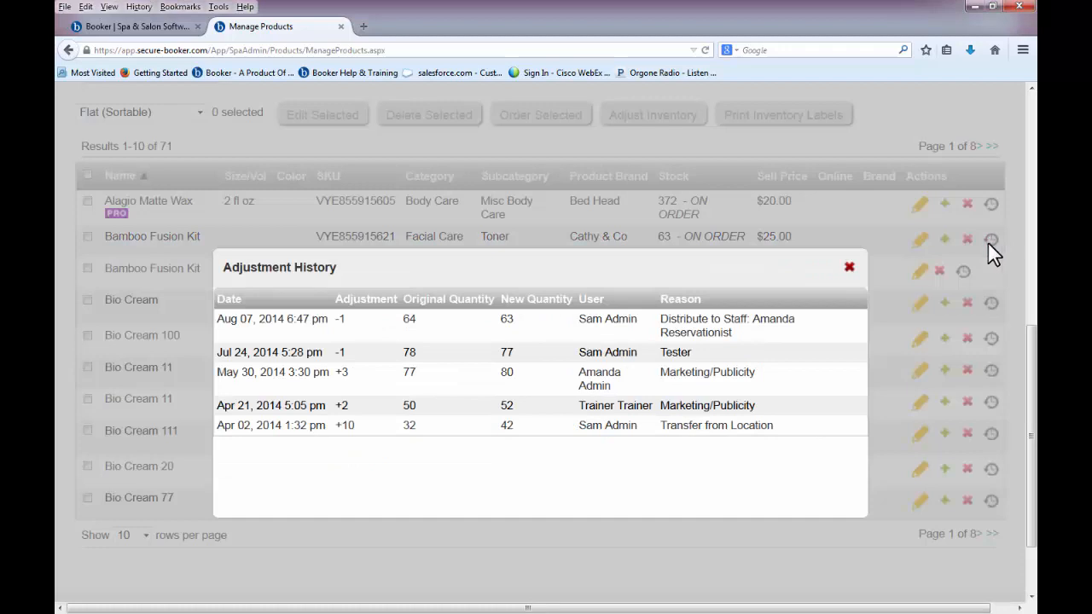
click(849, 273)
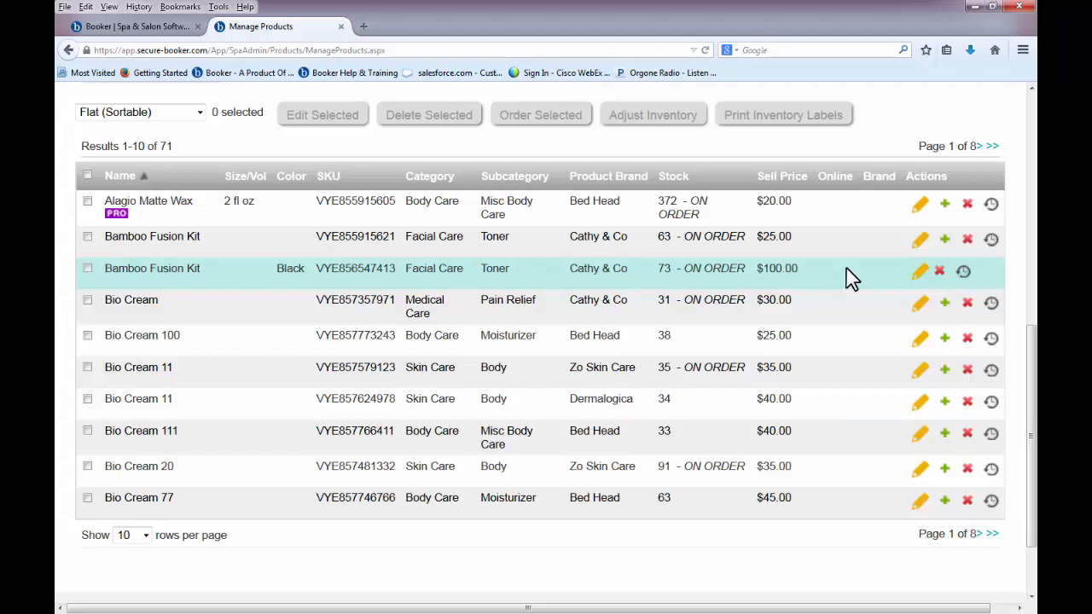
- Generate a $1,500.00 purchase order for 100 units of Bio Cream 100, then return to the purchase orders list
click(87, 337)
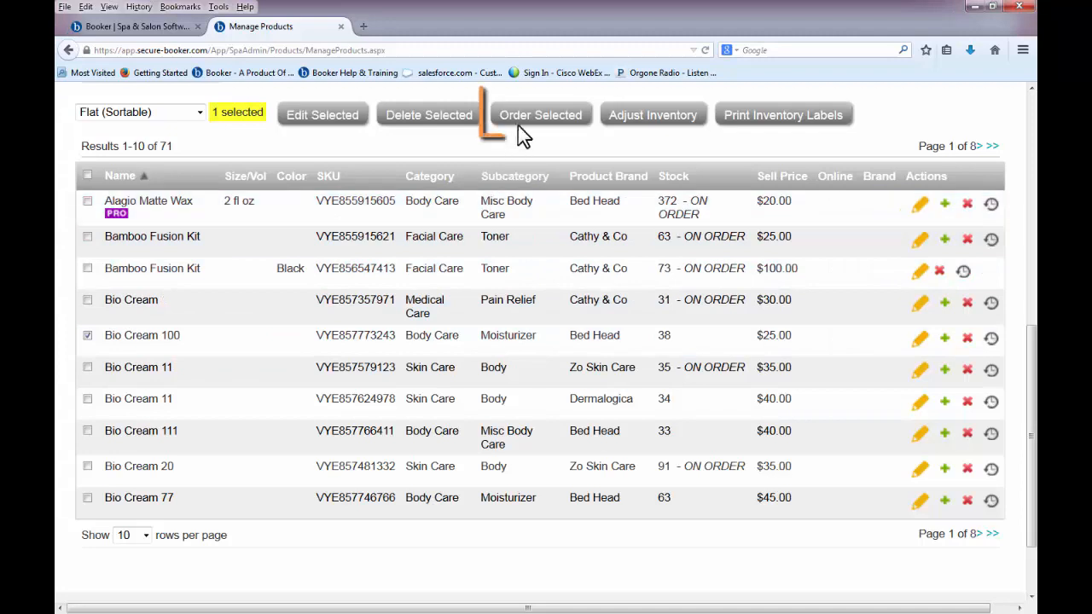
click(522, 133)
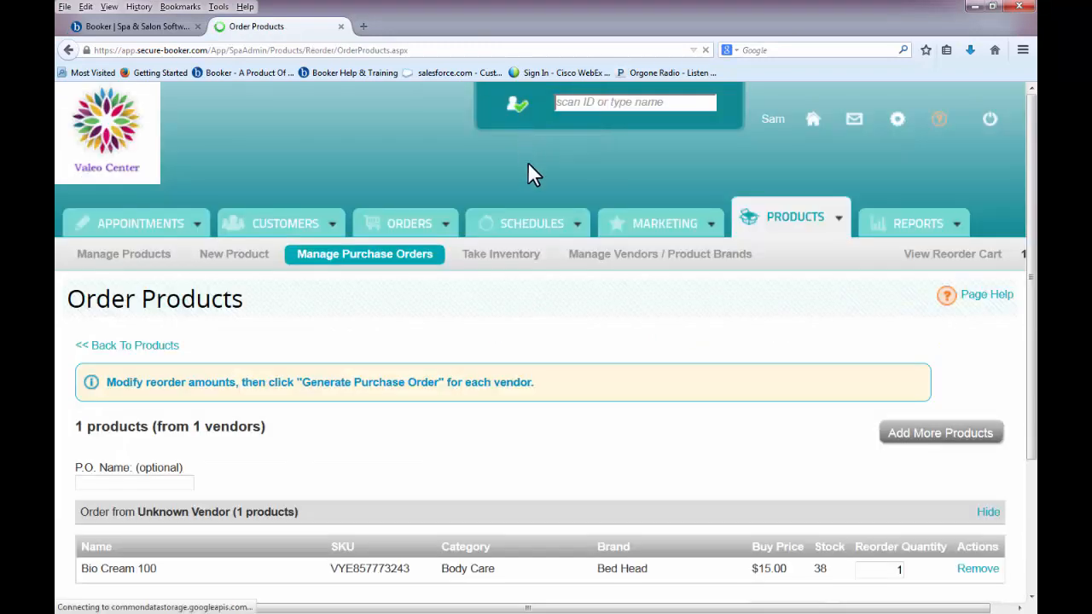
scroll(601, 428, down, 3)
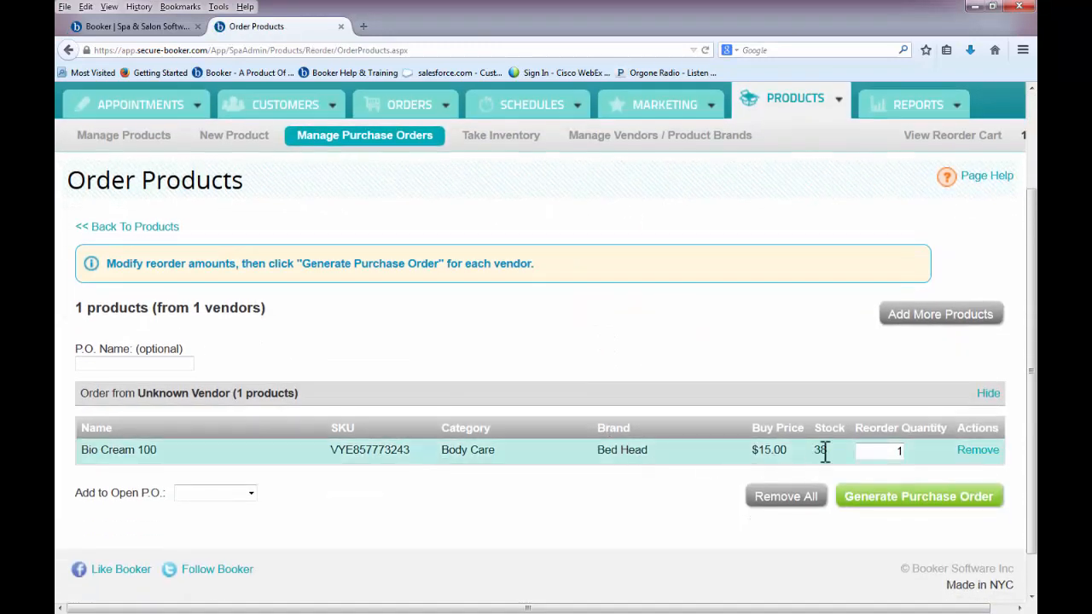
drag(873, 455, 929, 452)
text(100)
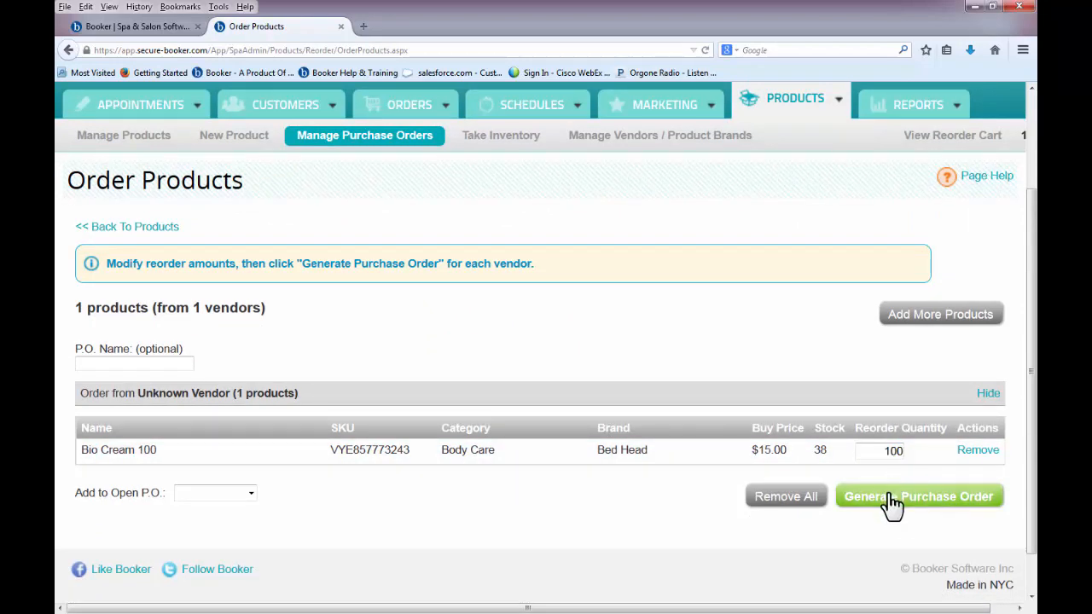
click(891, 504)
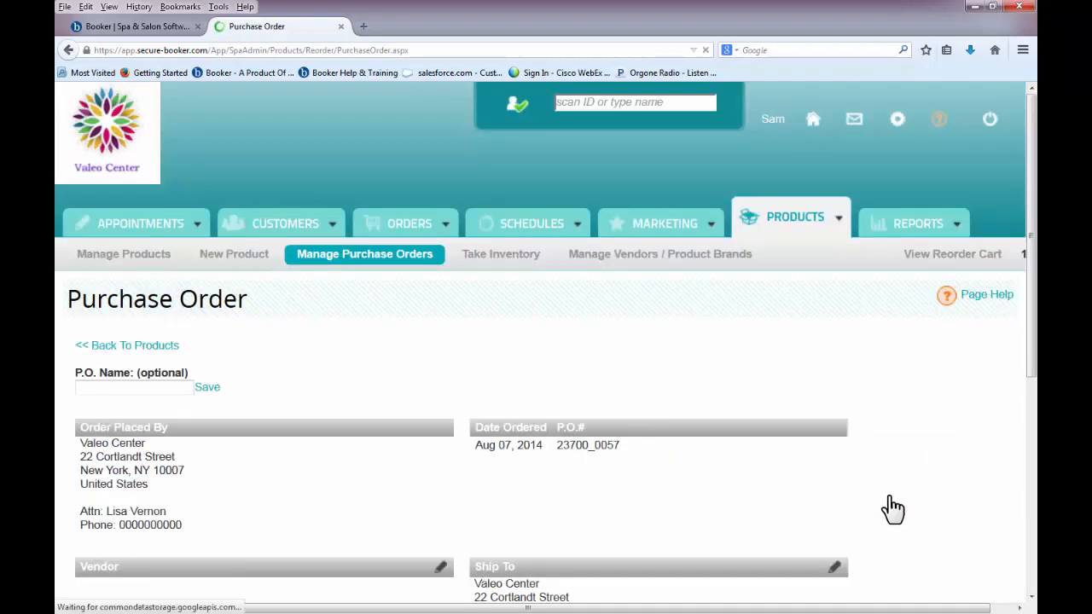
scroll(890, 497, down, 5)
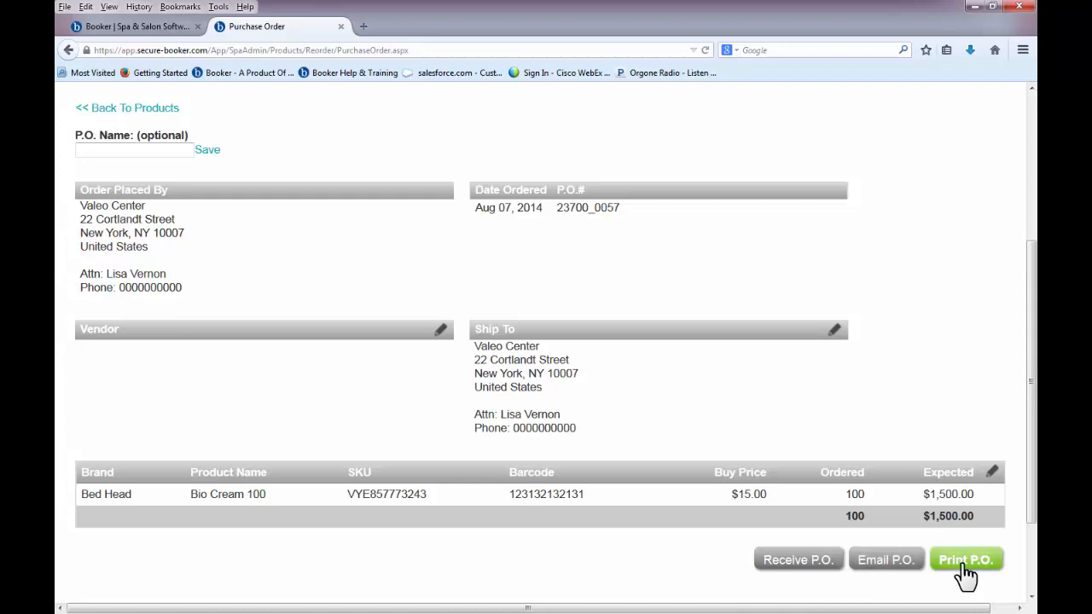
scroll(962, 576, up, 5)
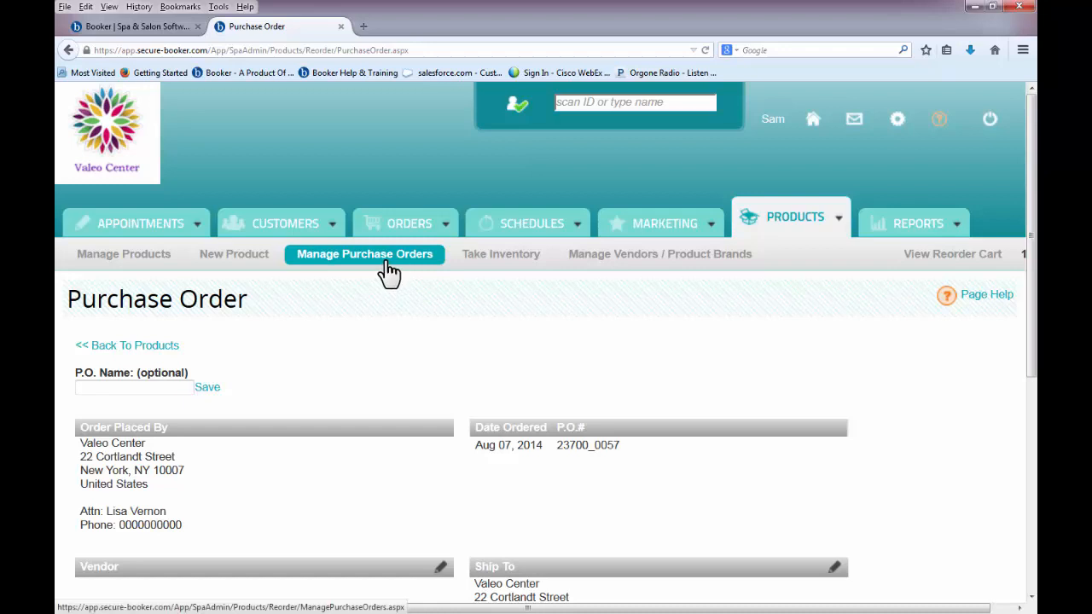
click(386, 273)
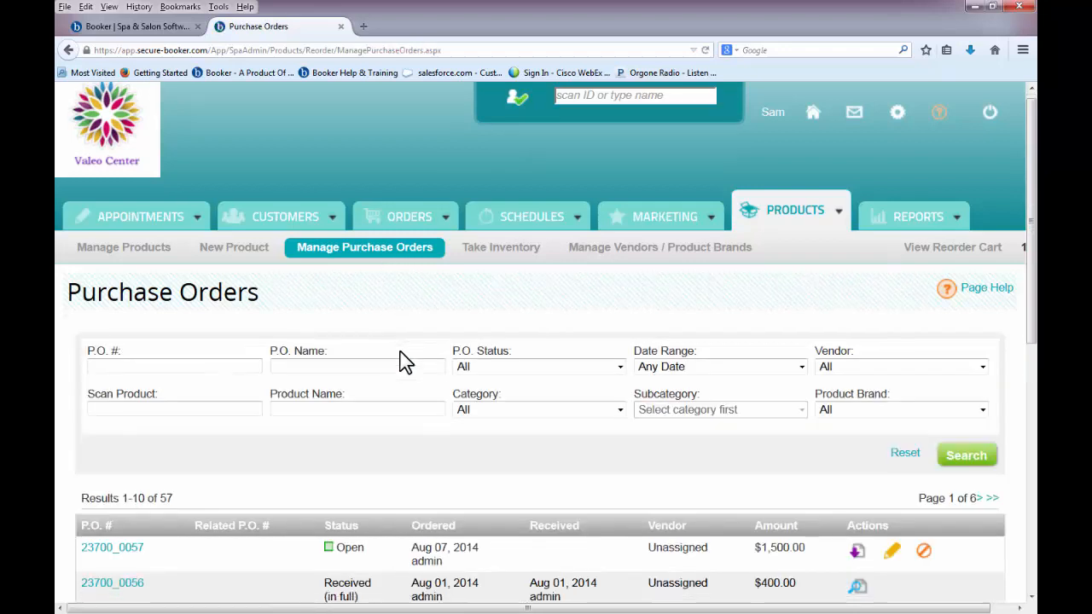
- Receive all 100 Bio Cream 100 units on P.O. 23700_0057 into inventory, skipping label printing
scroll(405, 361, down, 3)
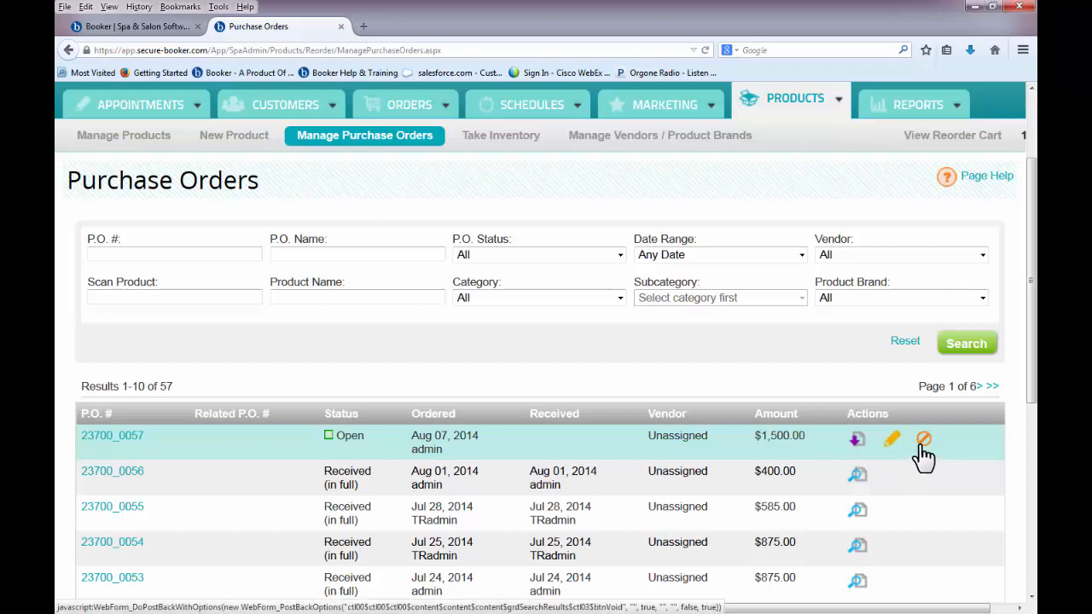
click(857, 441)
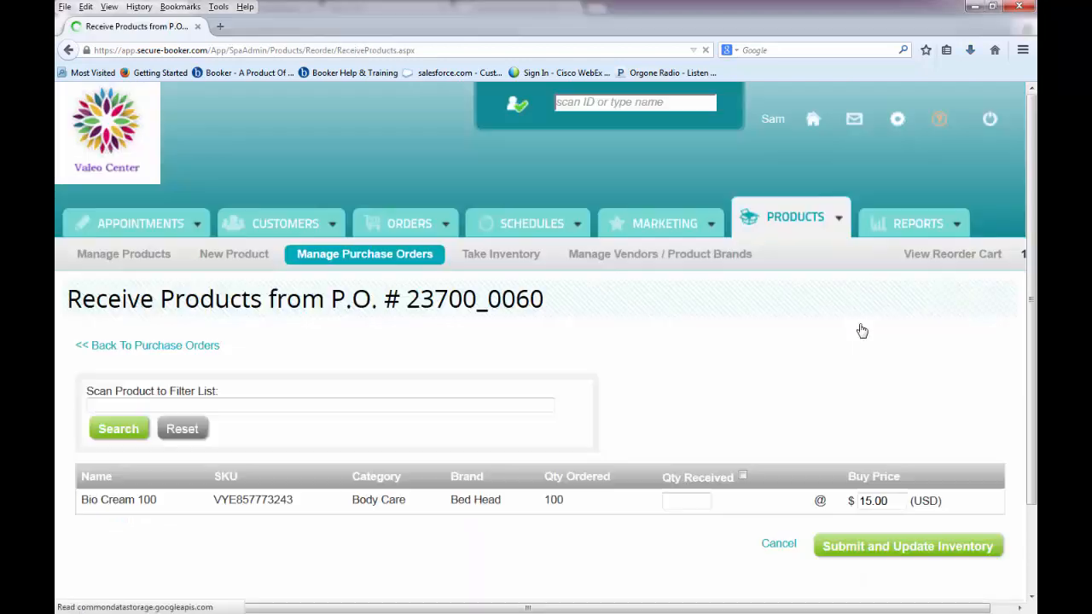
scroll(862, 331, down, 2)
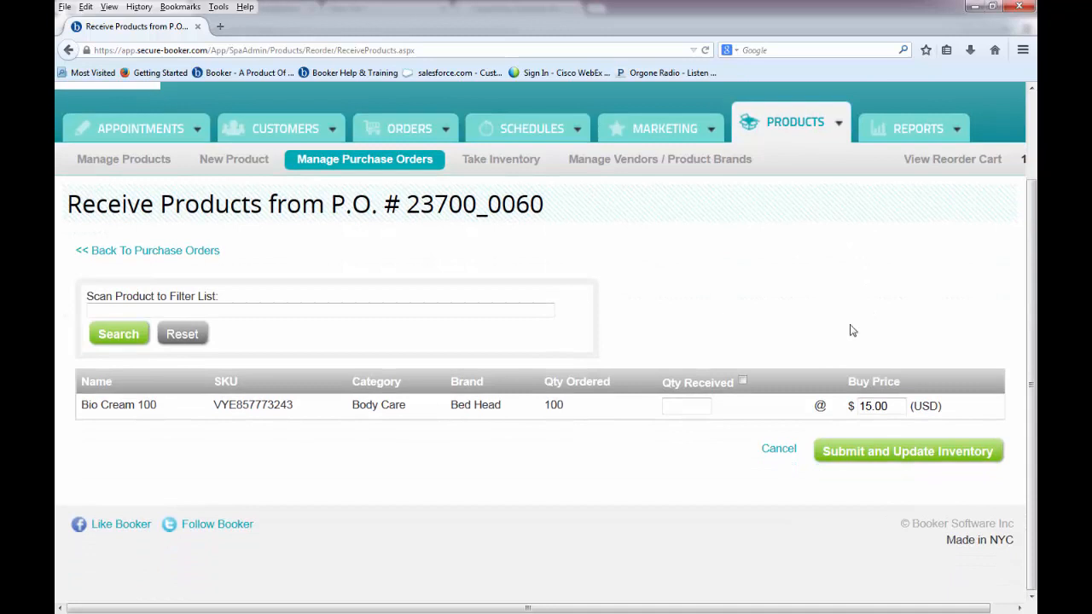
click(742, 381)
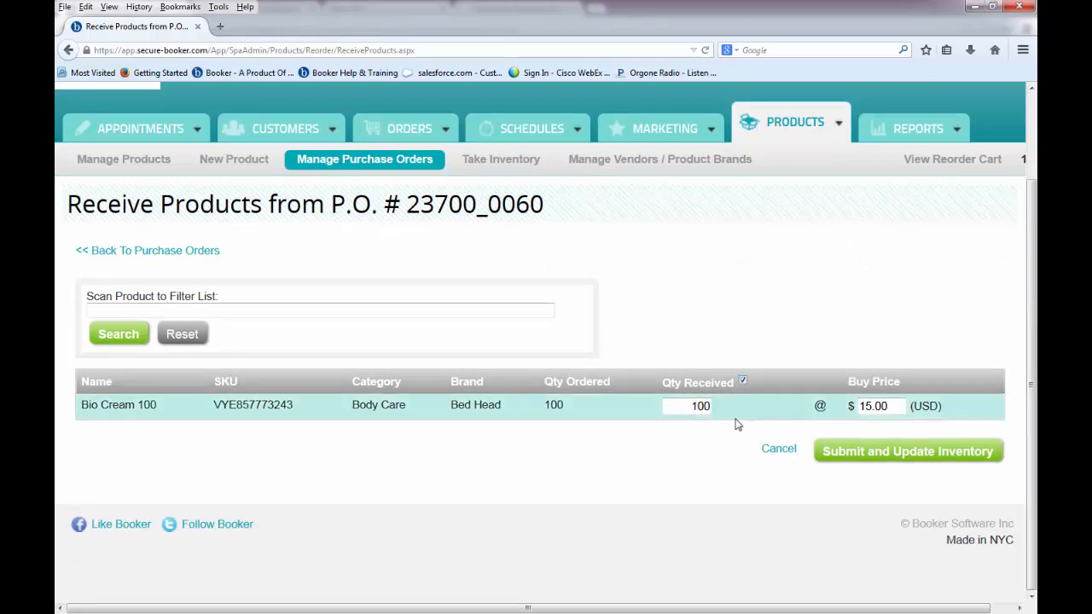
click(690, 406)
double_click(701, 406)
click(825, 453)
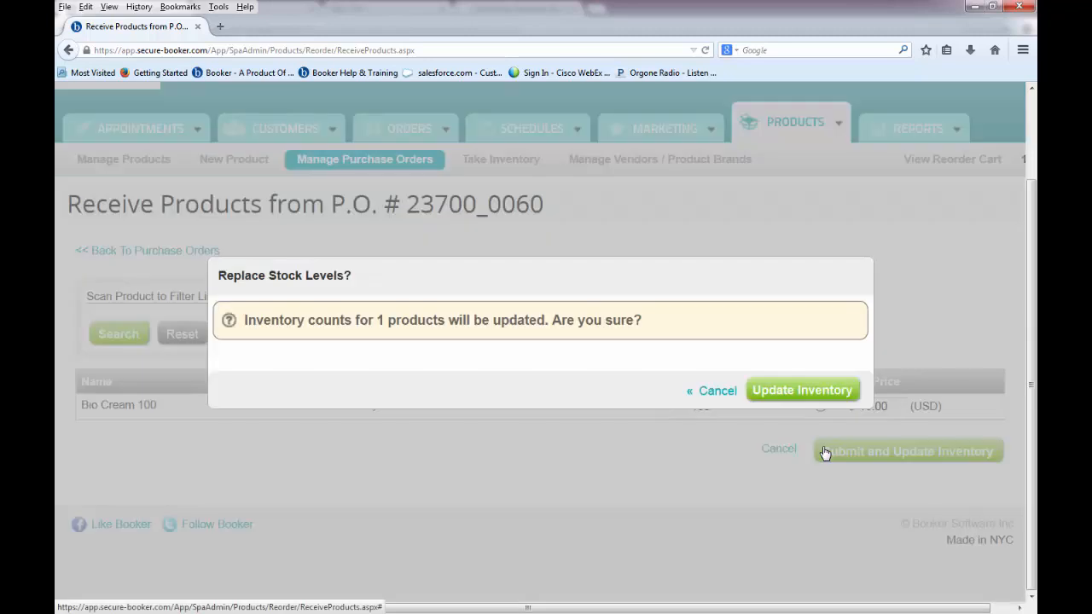
click(800, 392)
click(793, 394)
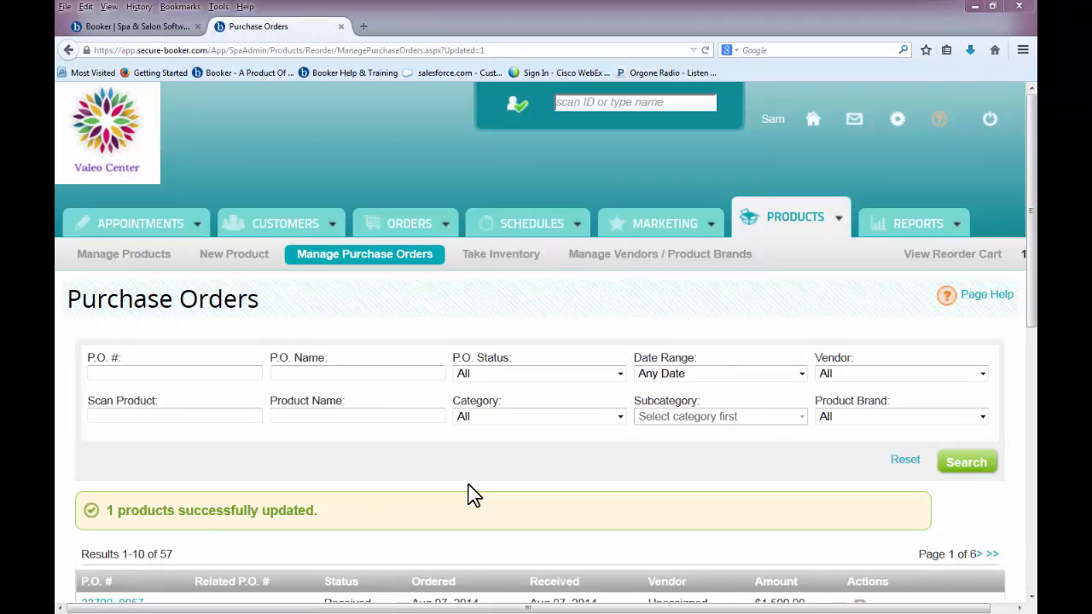
- Start a new product named 'Vanilla Body Lotion'
click(261, 266)
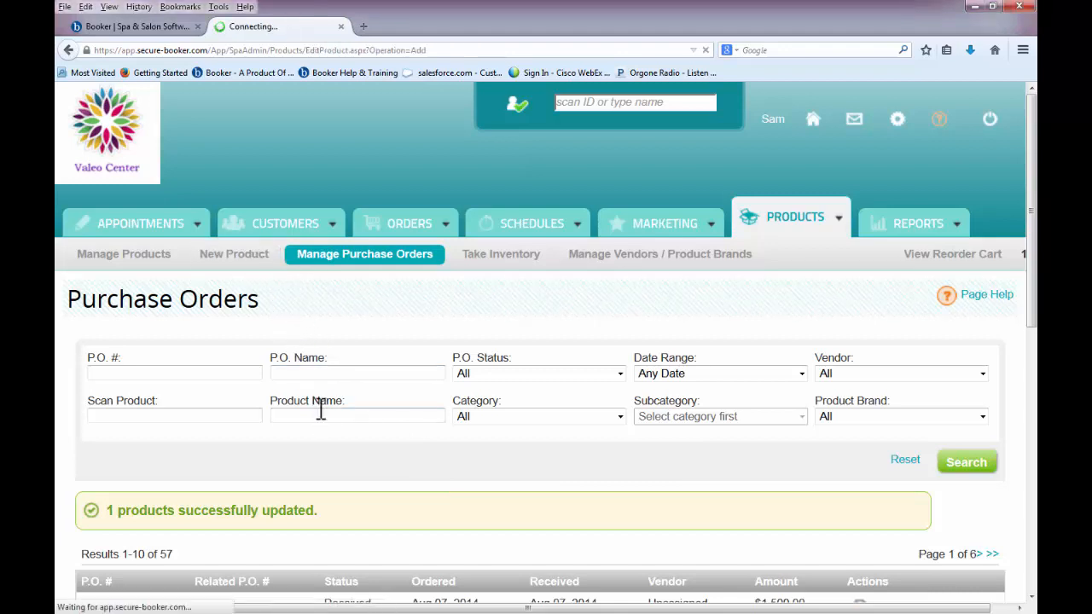
scroll(446, 220, down, 3)
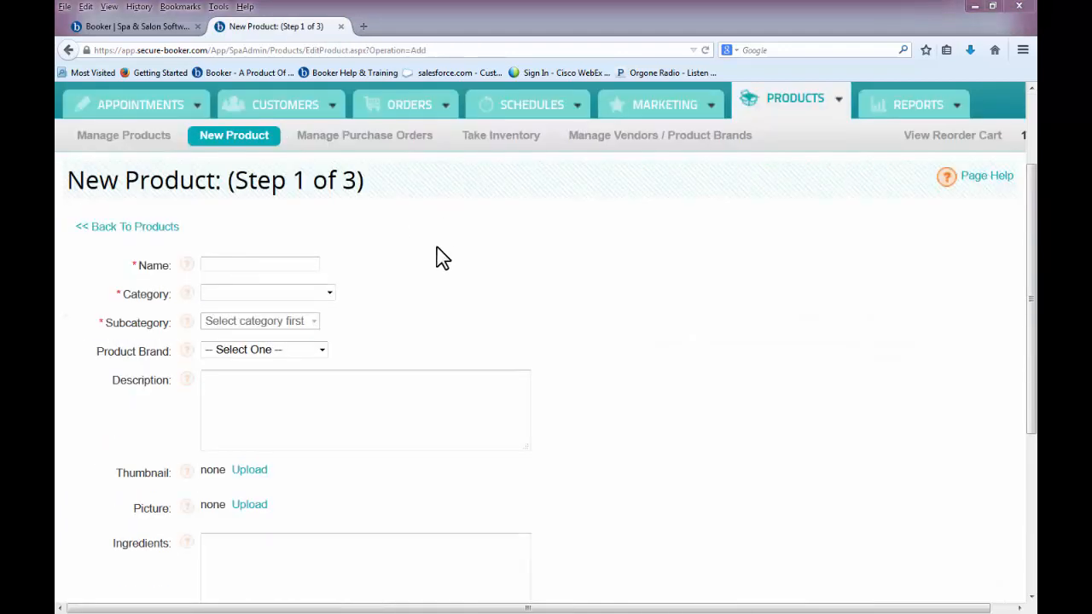
click(314, 265)
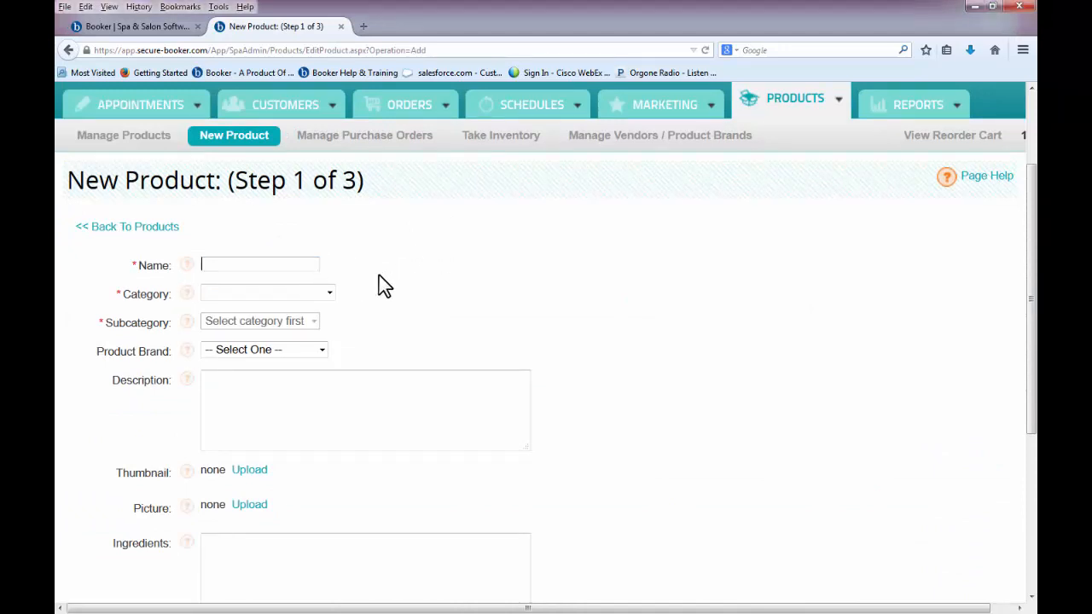
text(Vanilla Body Lotion)
- File it under Body Care, subcategory Moisturizer, with no brand, and continue to pricing
click(330, 292)
click(316, 334)
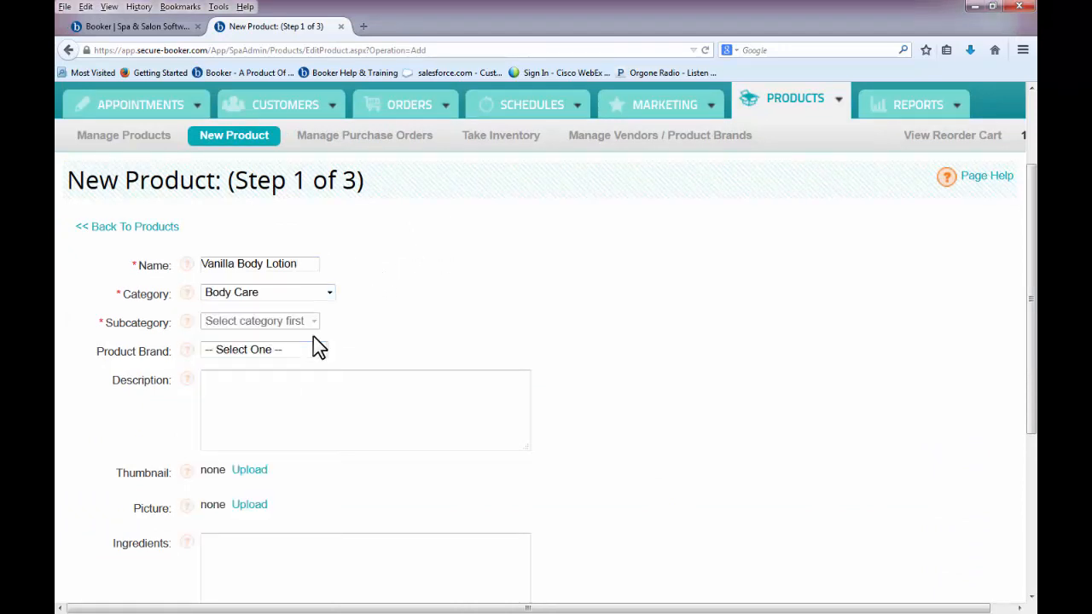
click(296, 322)
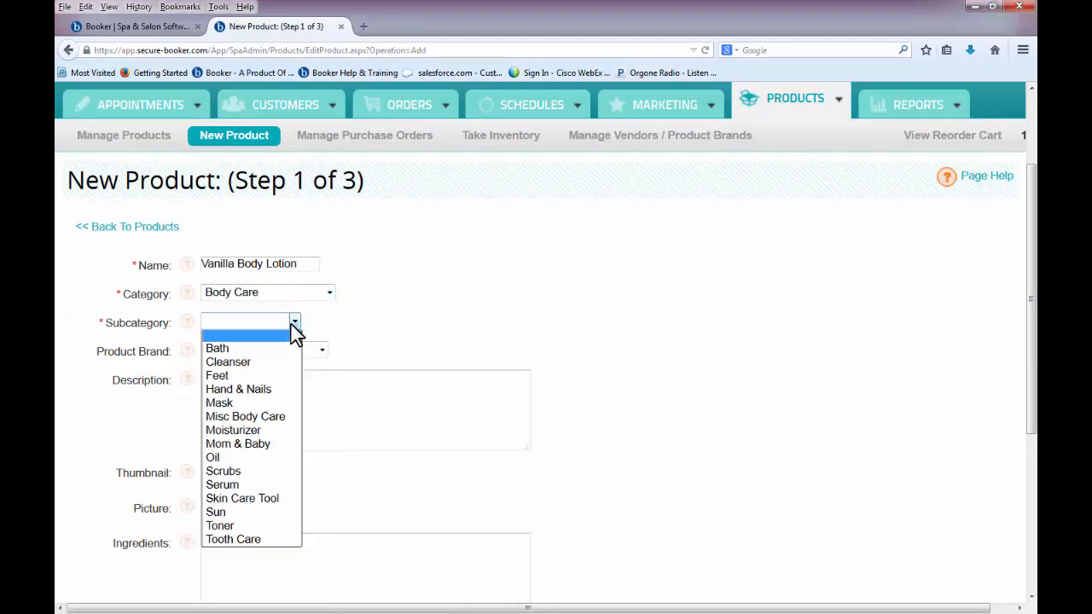
click(275, 431)
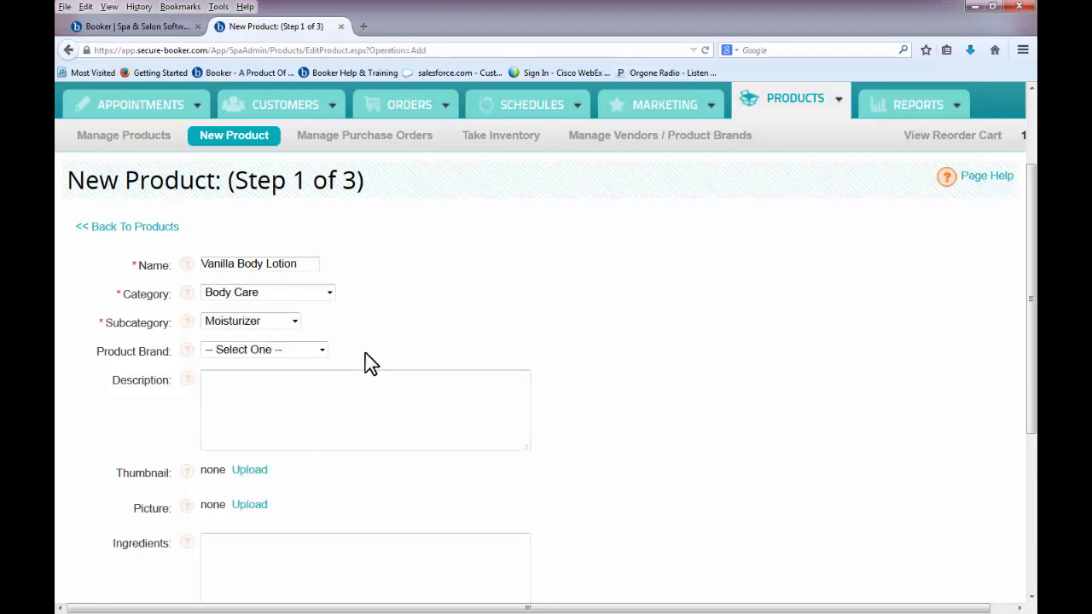
click(323, 352)
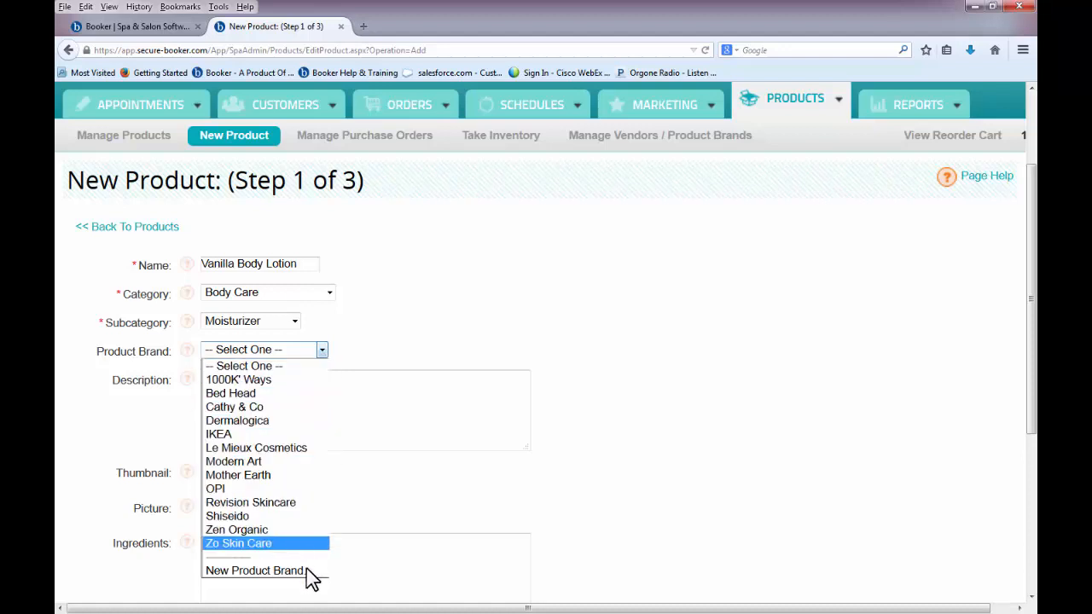
click(364, 515)
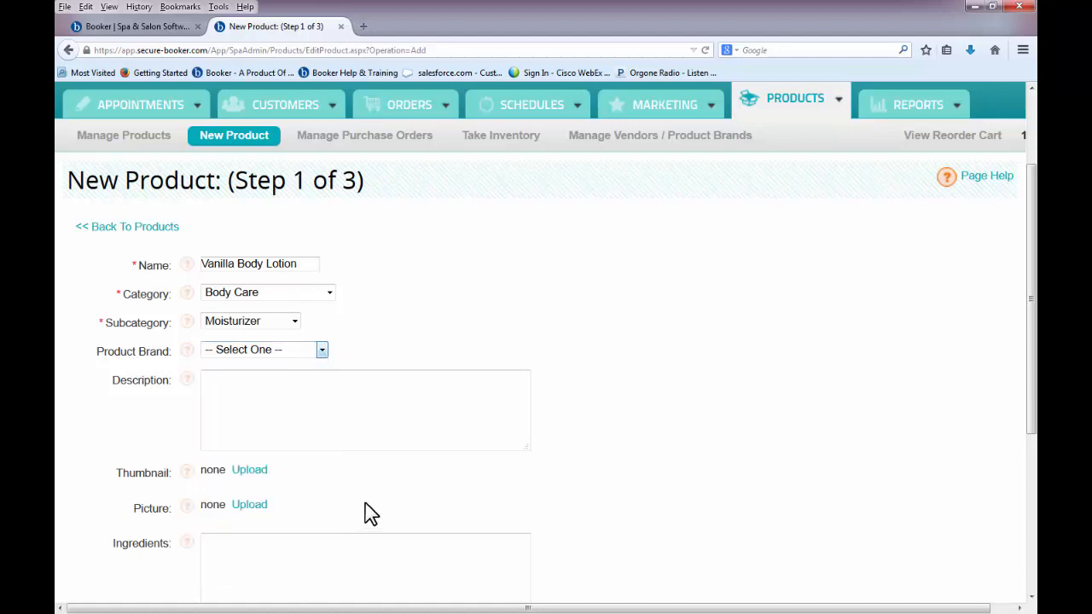
scroll(642, 408, down, 3)
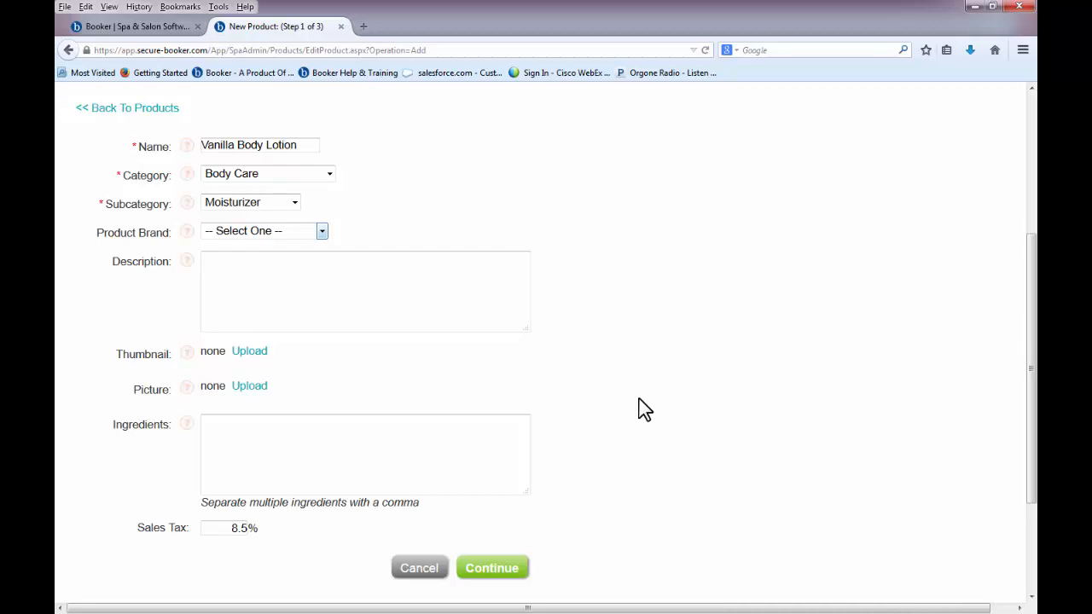
click(506, 571)
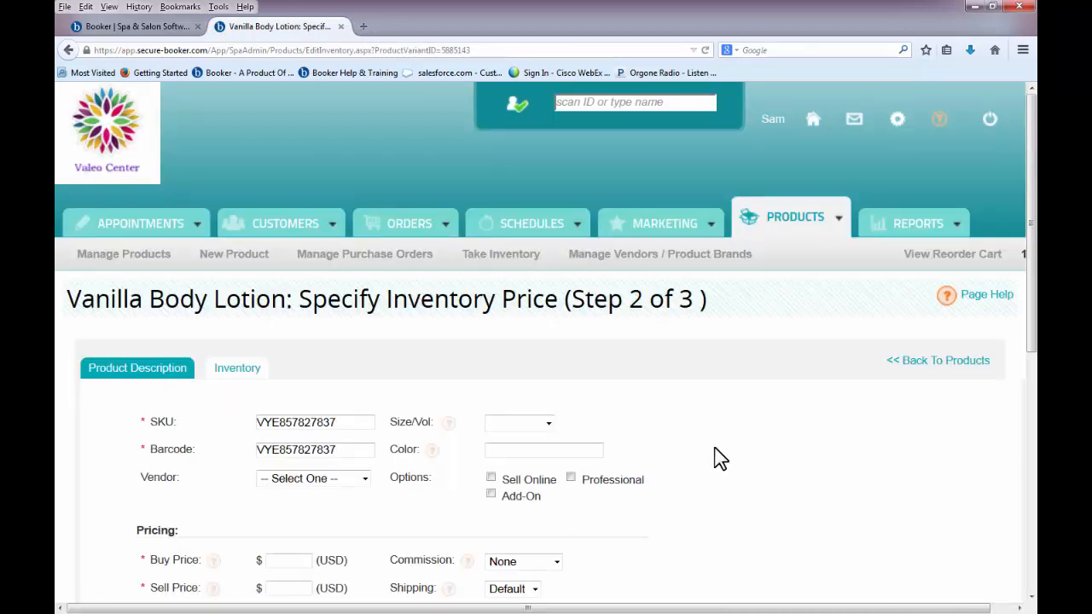
scroll(717, 458, down, 3)
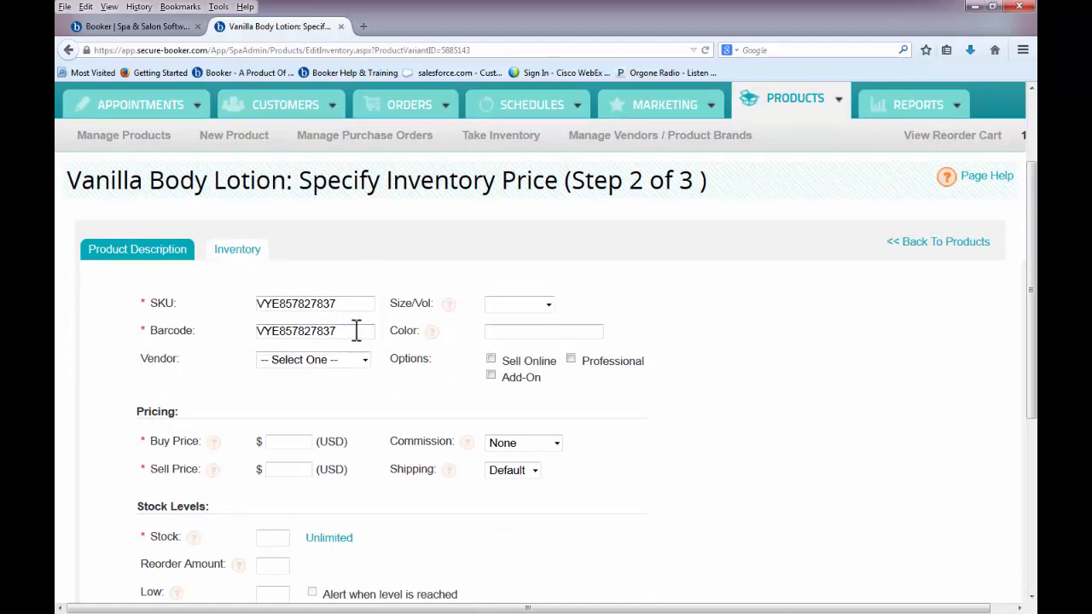
drag(356, 331, 246, 330)
key(BackSpace)
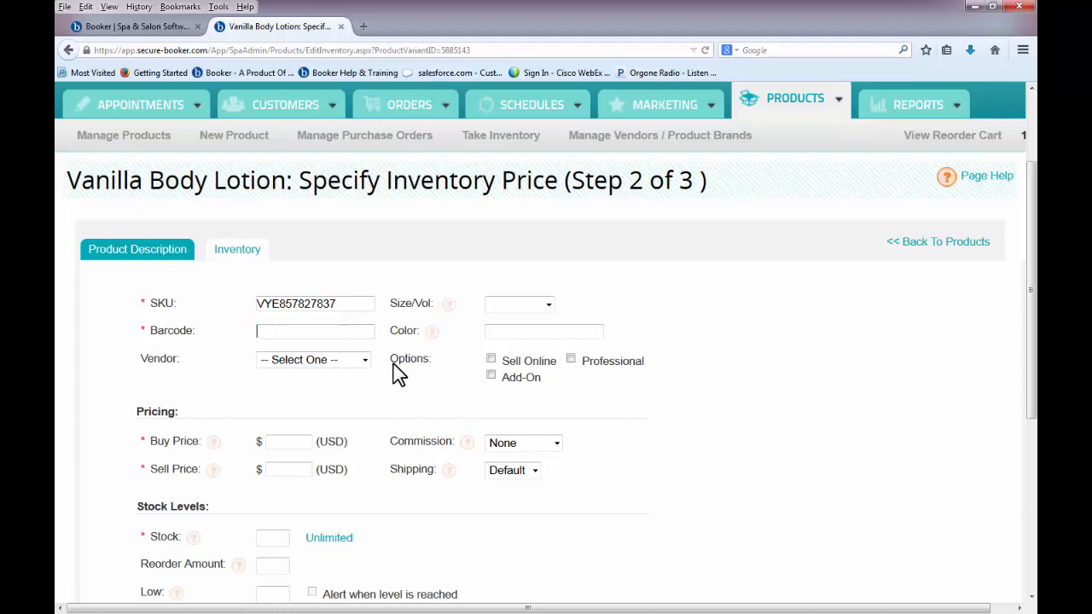
text(896142647521)
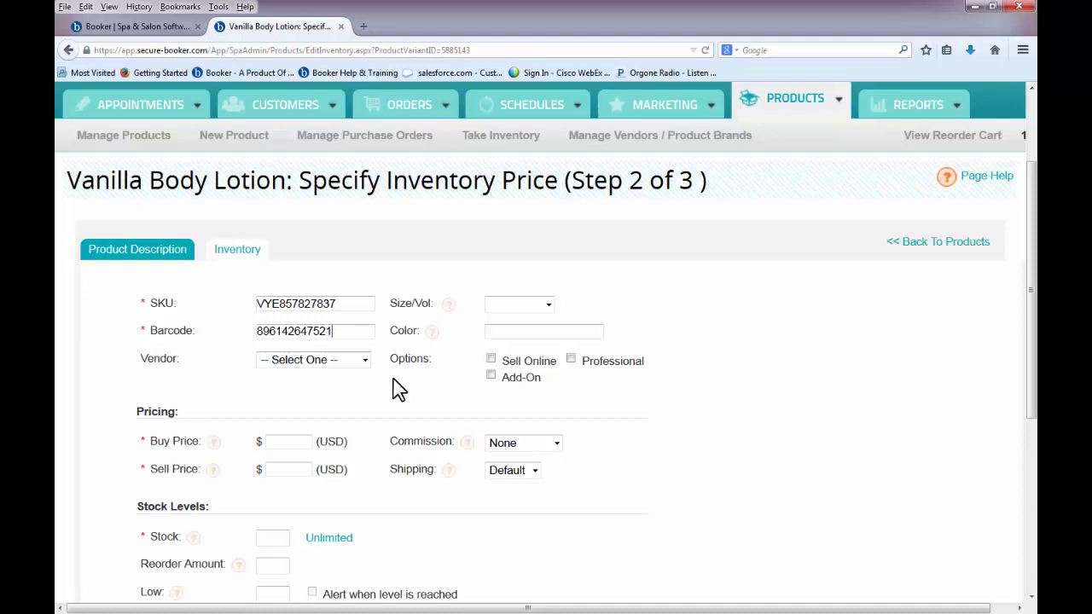
- Enter buy price 10, sell price 20 and stock 25, enable the out-of-stock alert, and save
scroll(400, 388, down, 3)
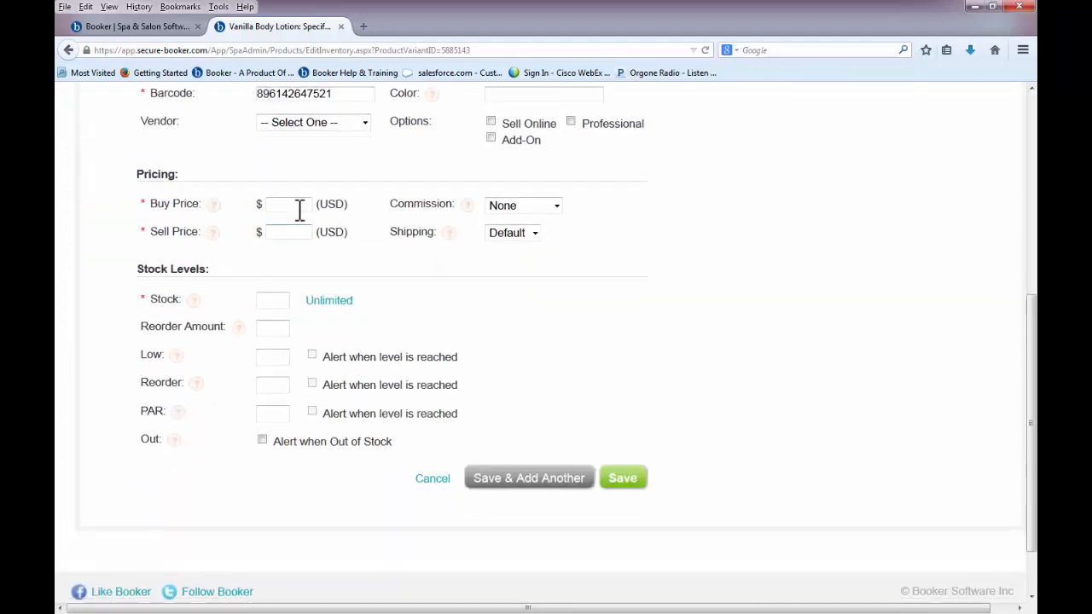
text(10)
text(20)
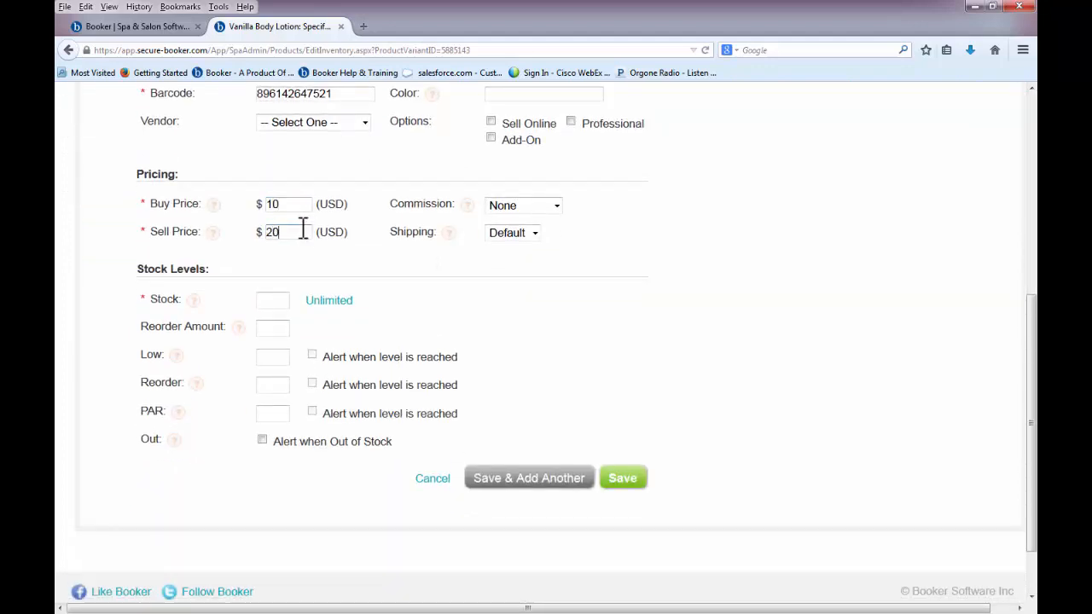
click(283, 304)
text(25)
click(265, 441)
click(615, 484)
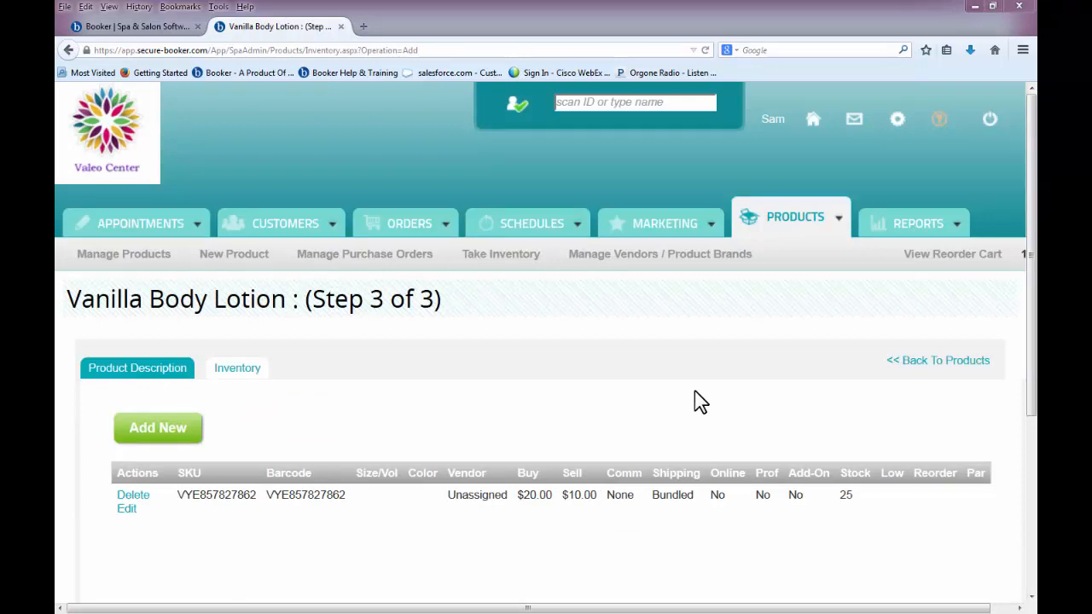
- Start a physical inventory with manual count entry, leaving the brand filter unchanged
click(505, 266)
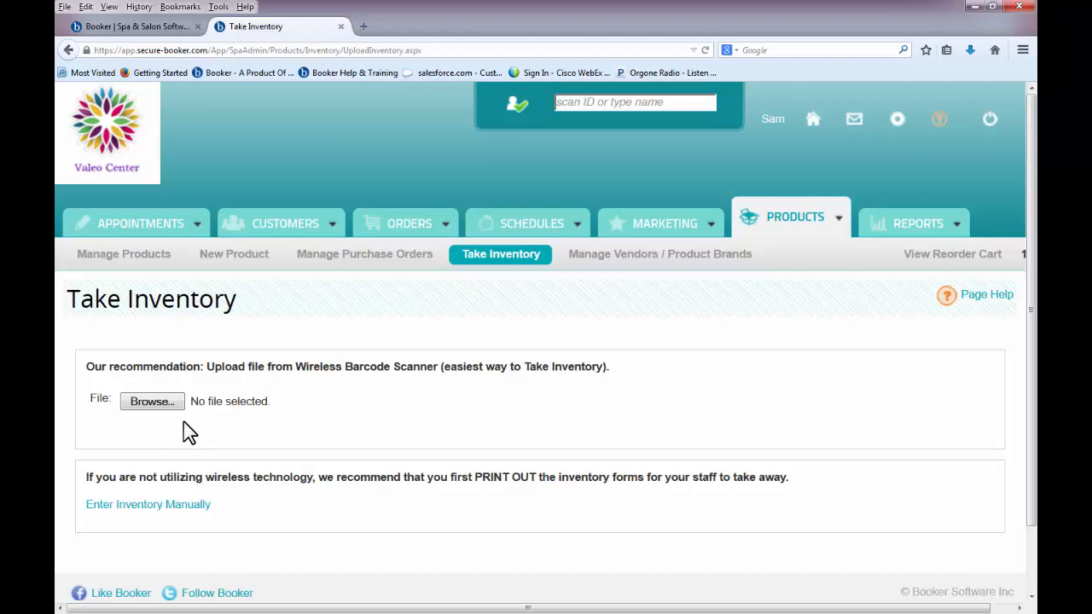
click(182, 505)
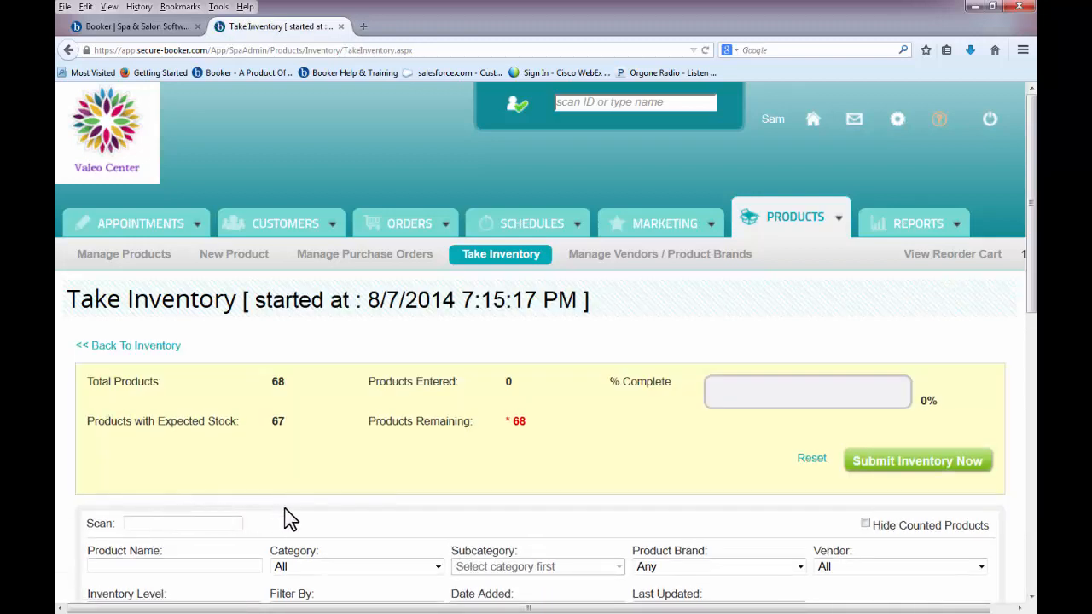
scroll(288, 508, down, 3)
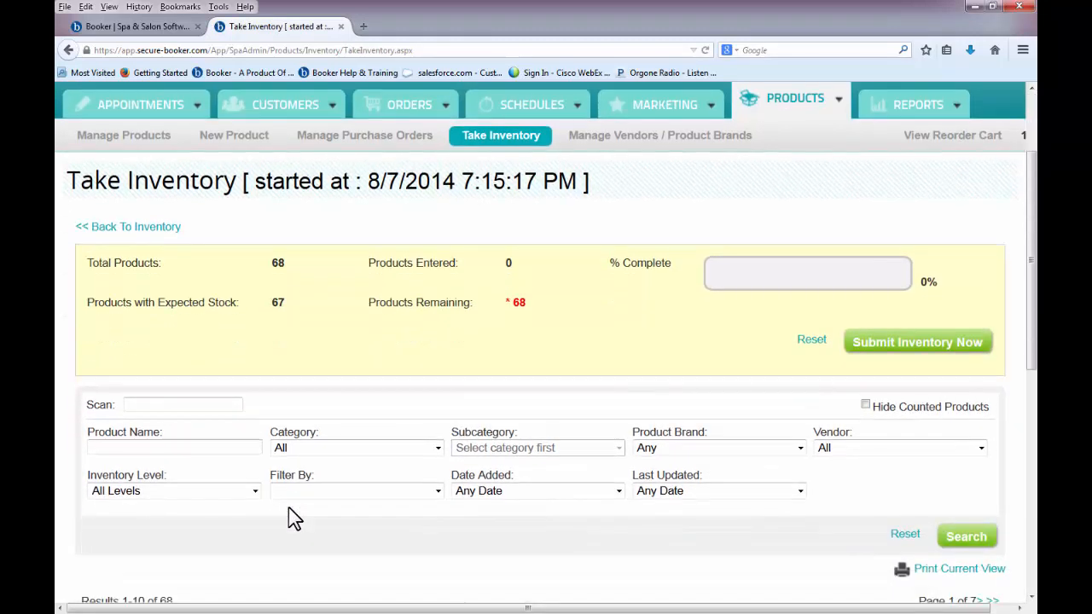
click(663, 450)
click(663, 452)
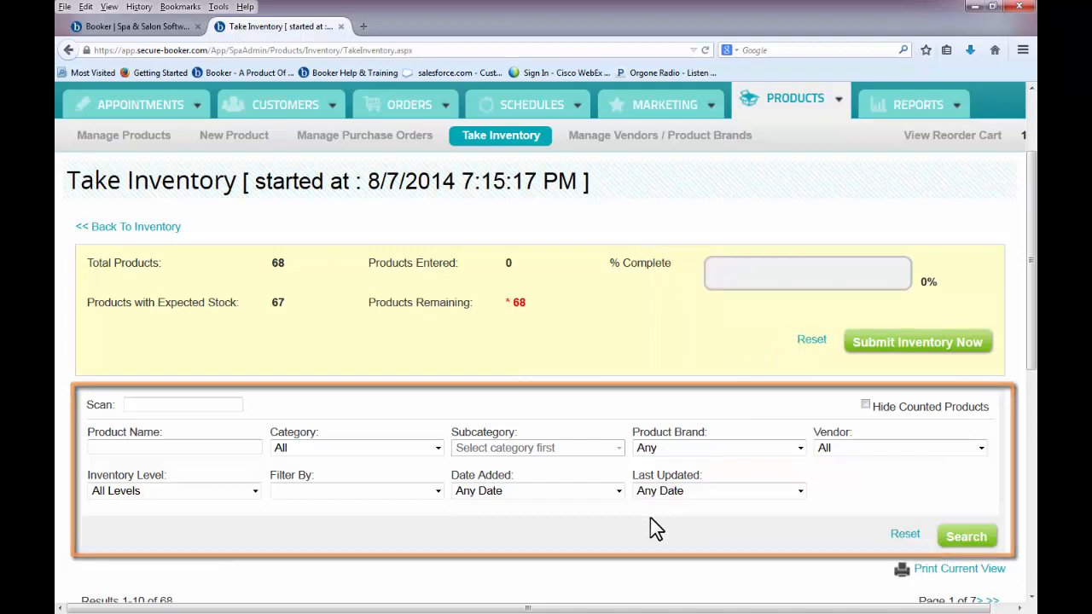
scroll(650, 517, down, 5)
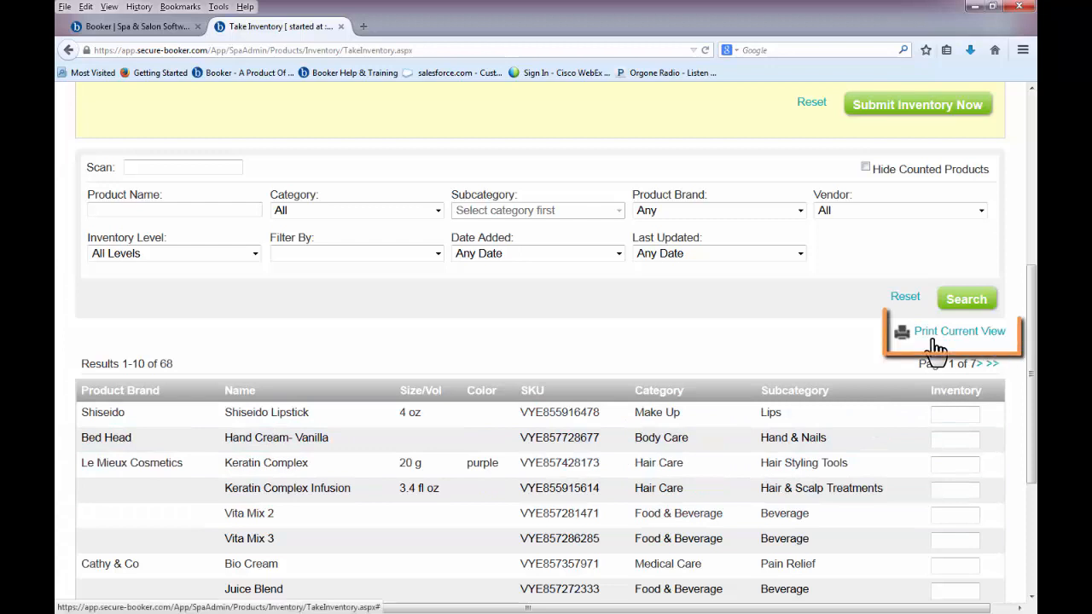
- Enter counts 10 Shiseido Lipstick, 25 Hand Cream- Vanilla, 35 Keratin Complex and submit, replacing stock levels
click(948, 409)
text(10)
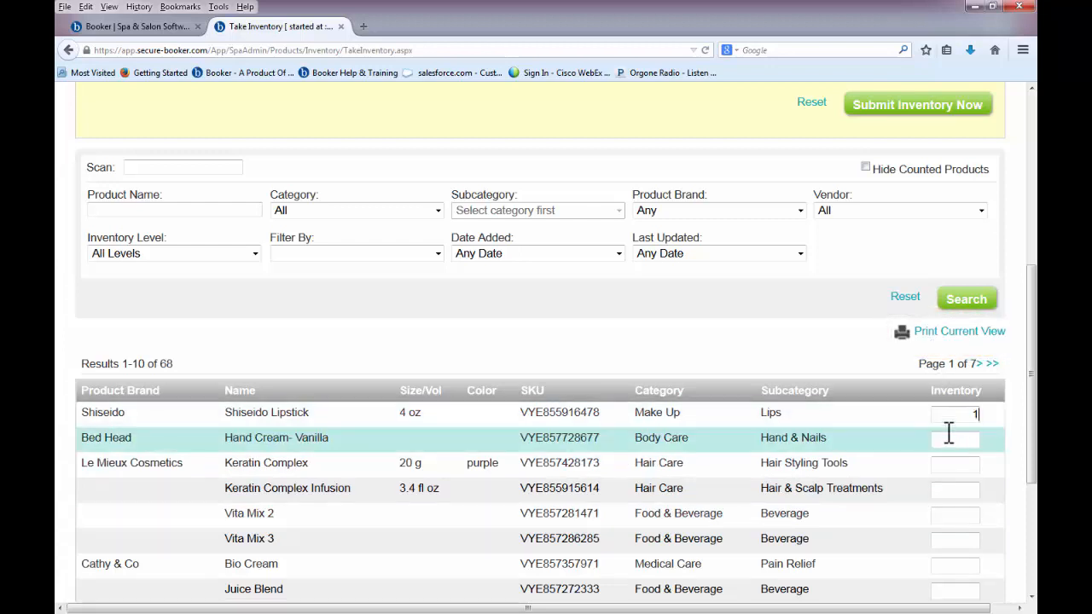
click(949, 438)
text(25)
click(947, 462)
text(35)
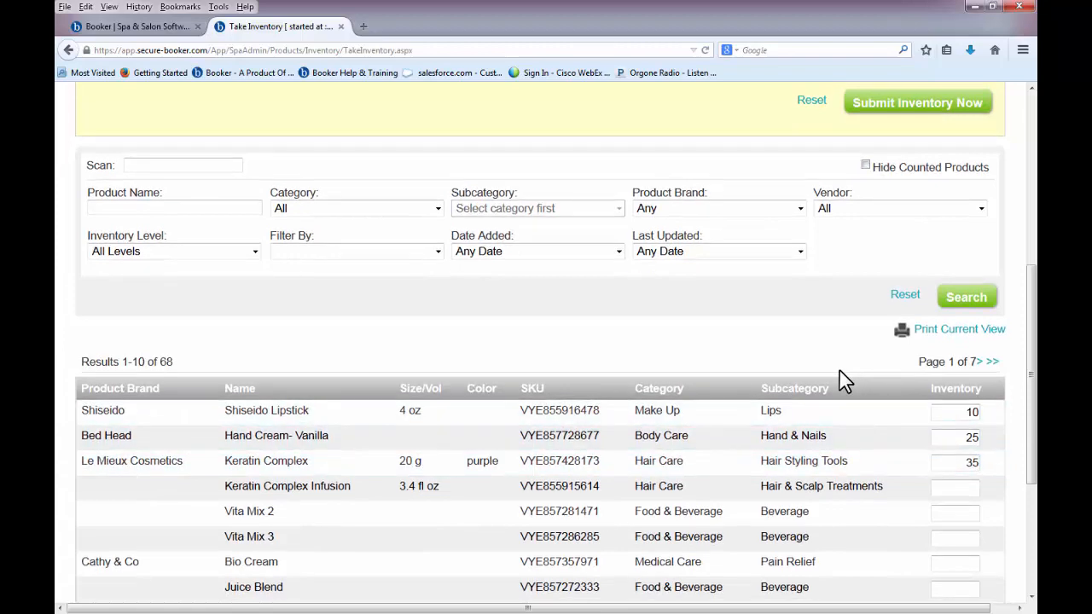
scroll(843, 380, up, 3)
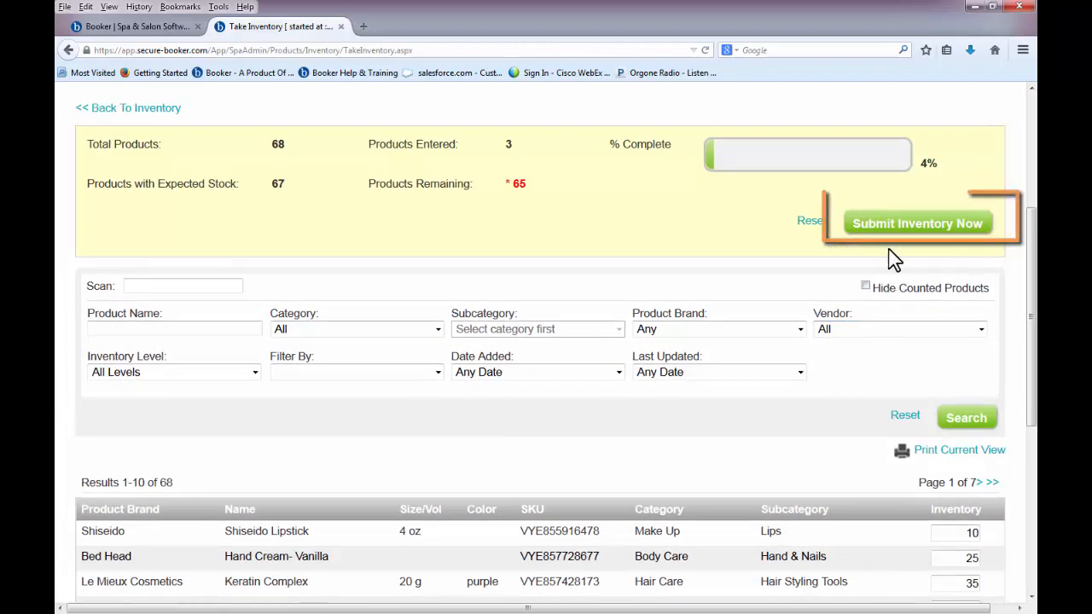
click(888, 227)
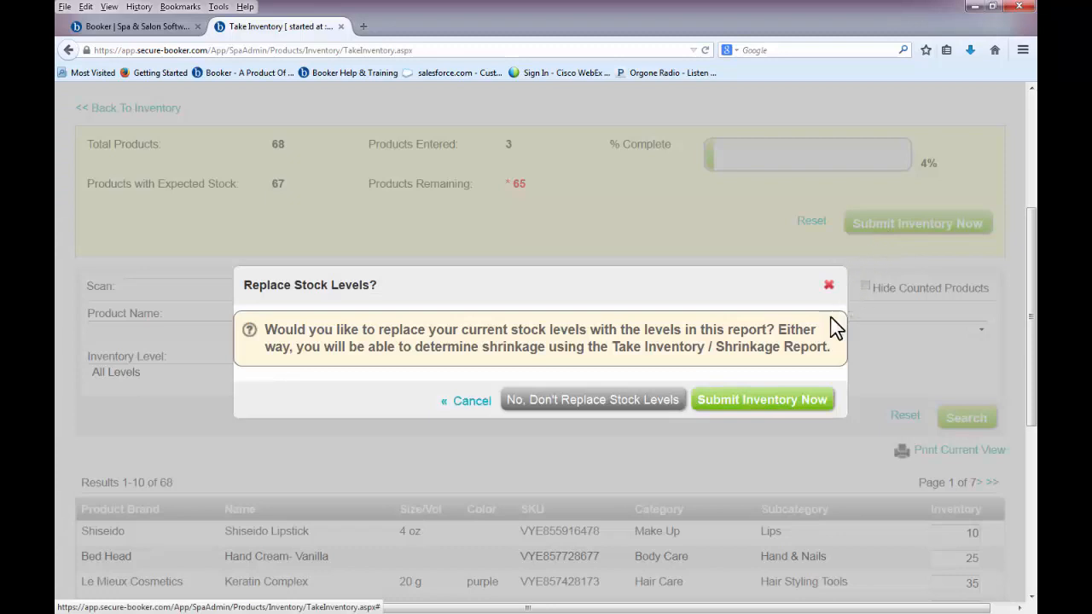
click(786, 401)
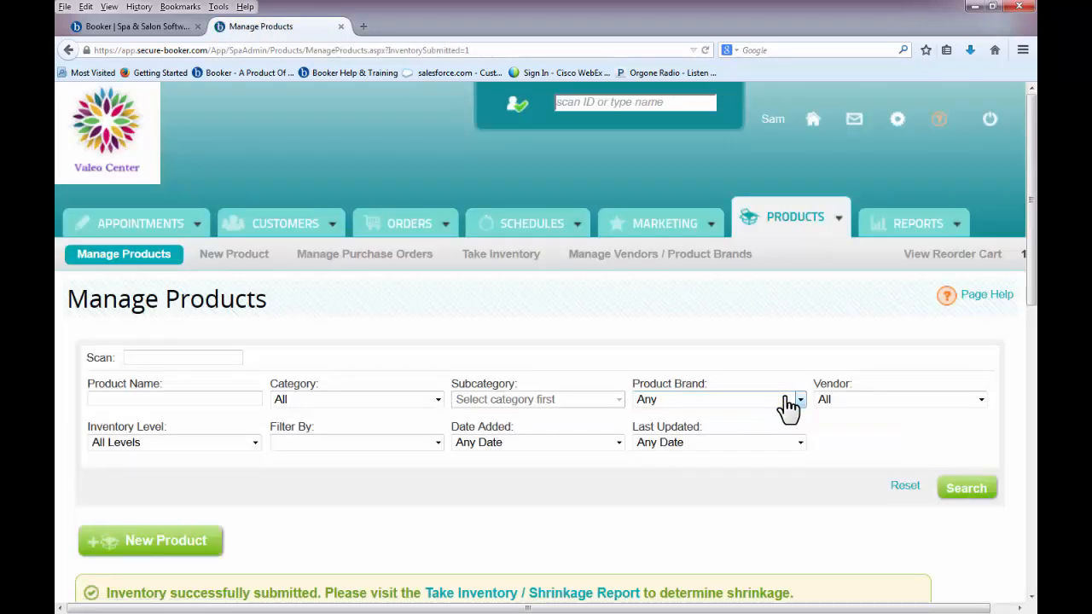
- Open the Manage Vendors / Product Brands page listing vendors Aveda and Four Star
scroll(787, 405, down, 3)
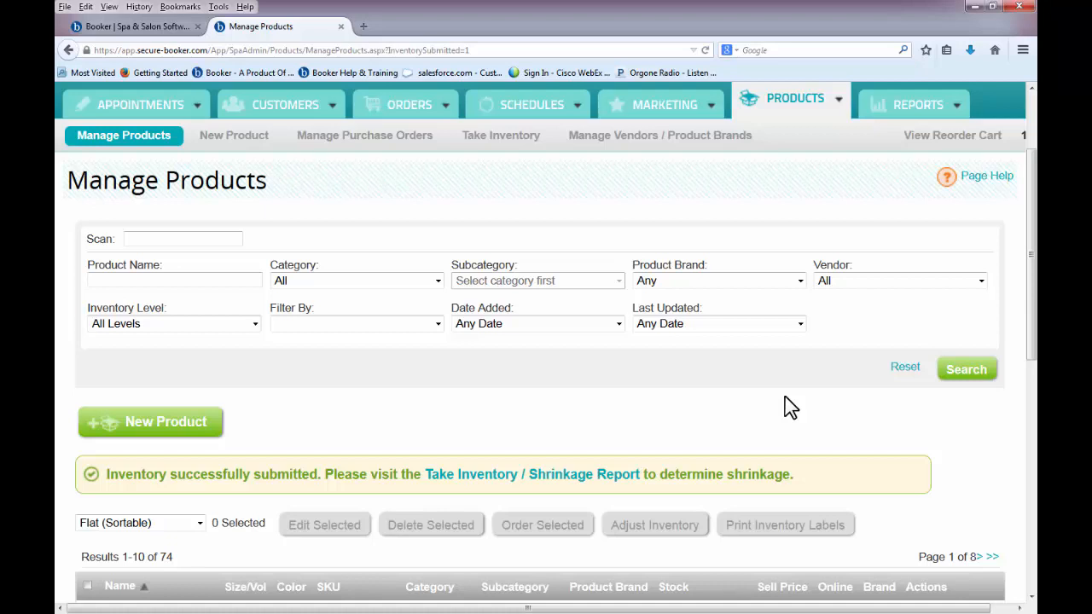
scroll(586, 418, up, 3)
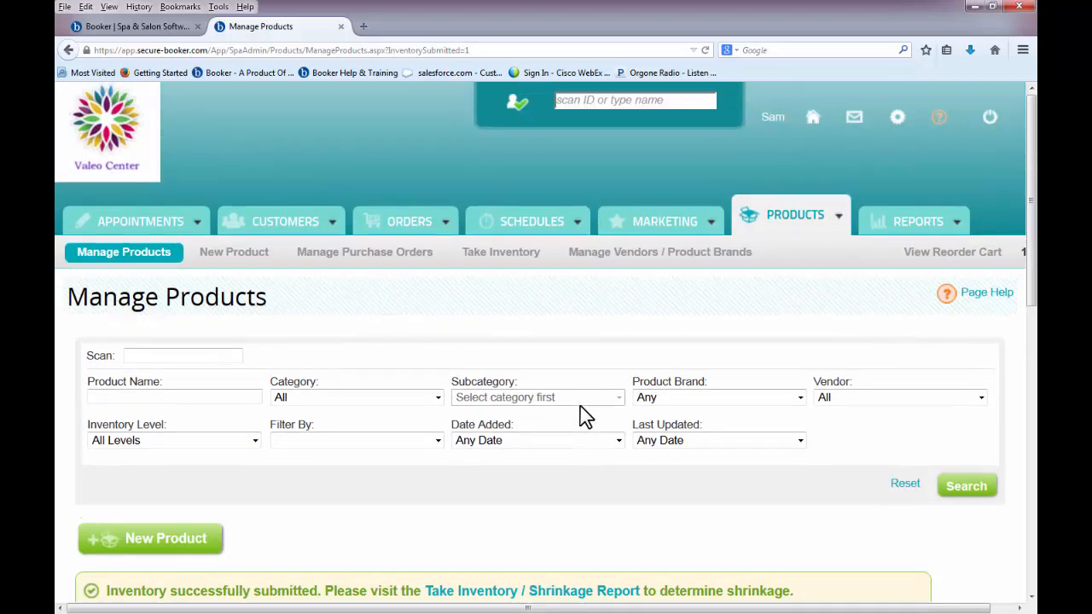
click(628, 270)
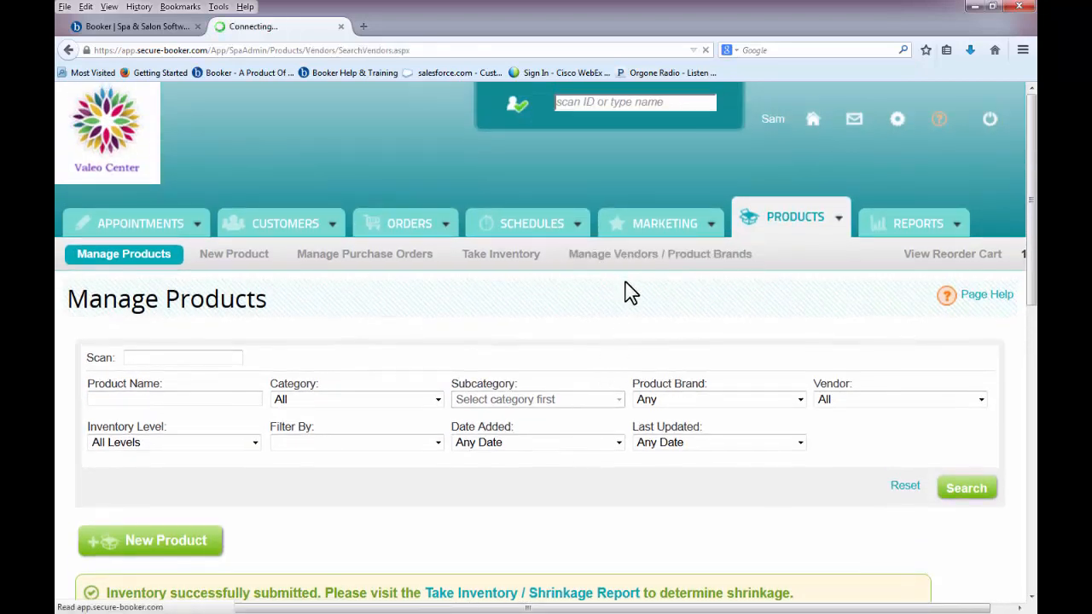
scroll(625, 399, down, 3)
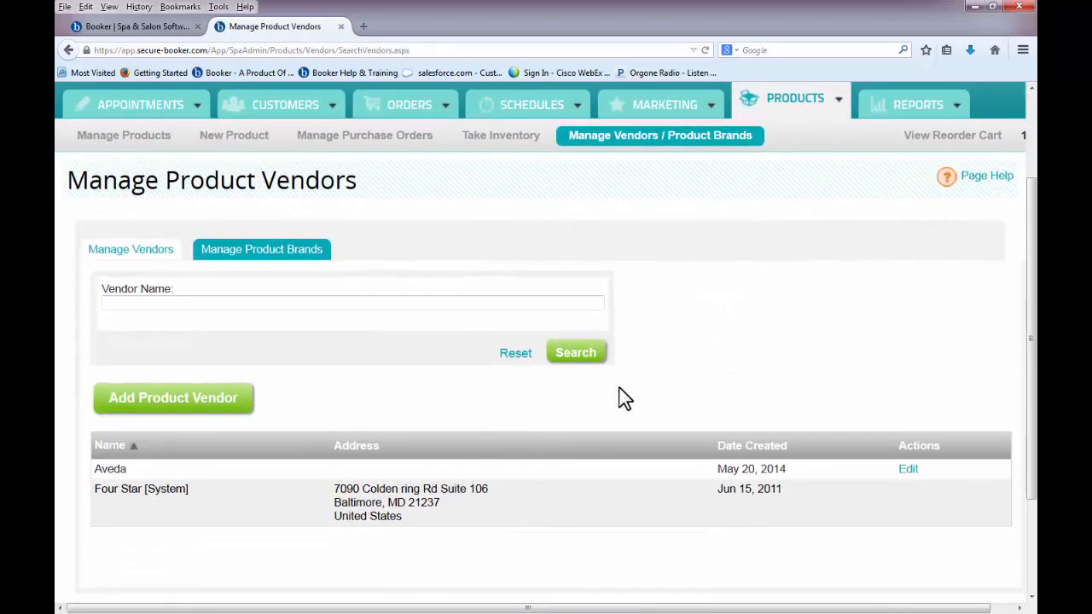